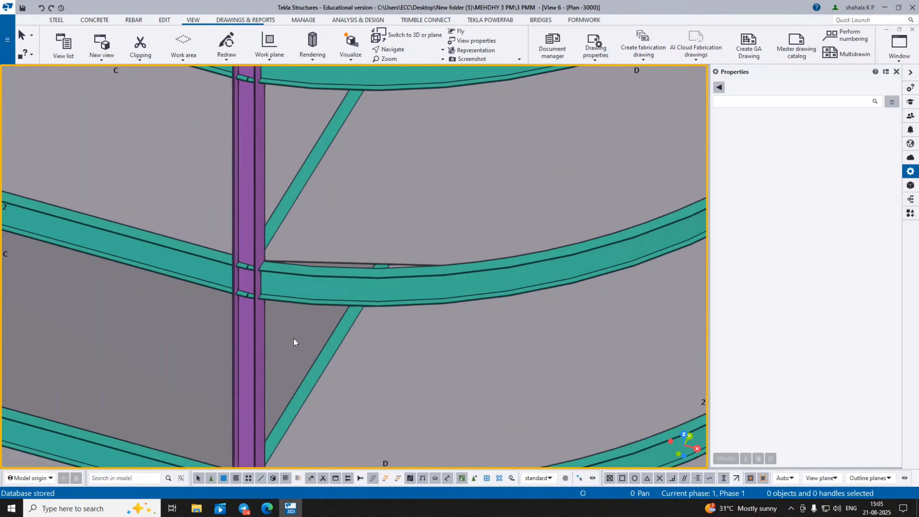
Inspect the steel frame model of columns and curved beams from several angles and zoom levels.
scroll(328, 284, up, 6)
scroll(328, 284, down, 3)
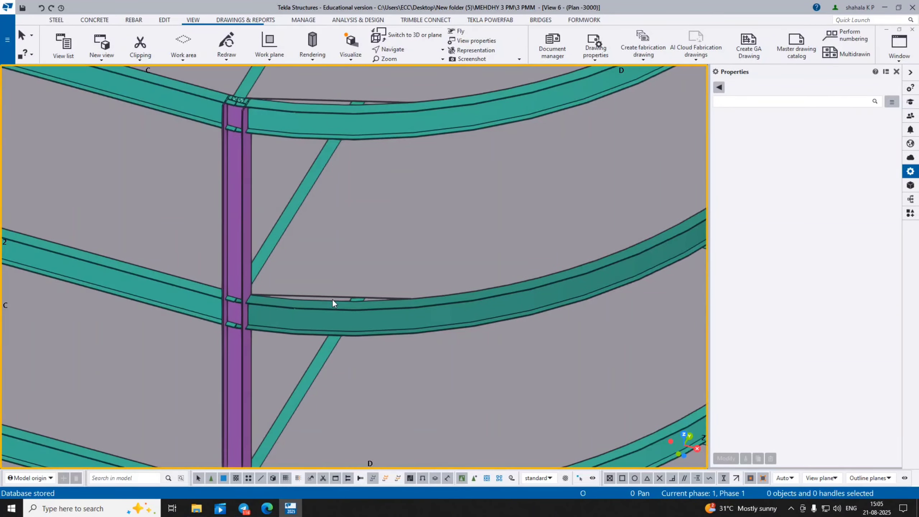
scroll(341, 308, down, 4)
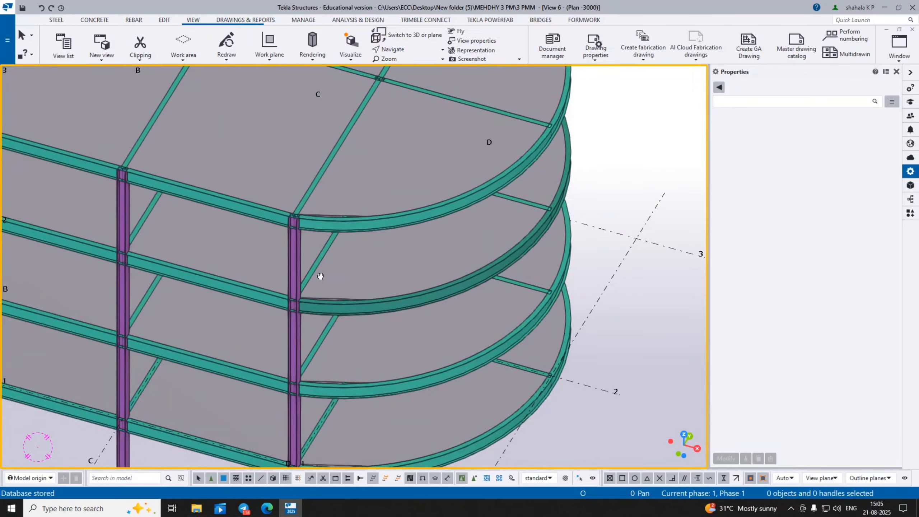
scroll(280, 224, up, 6)
middle_drag(268, 340, 277, 330)
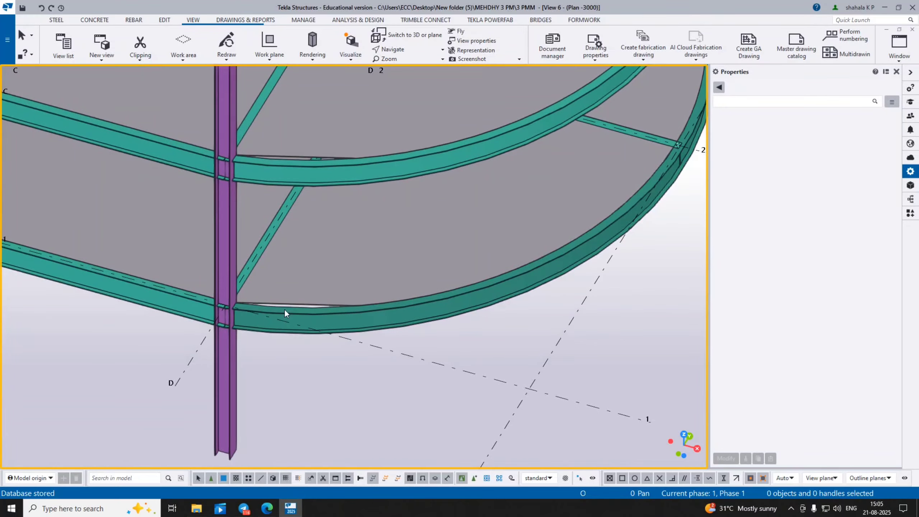
scroll(284, 308, down, 3)
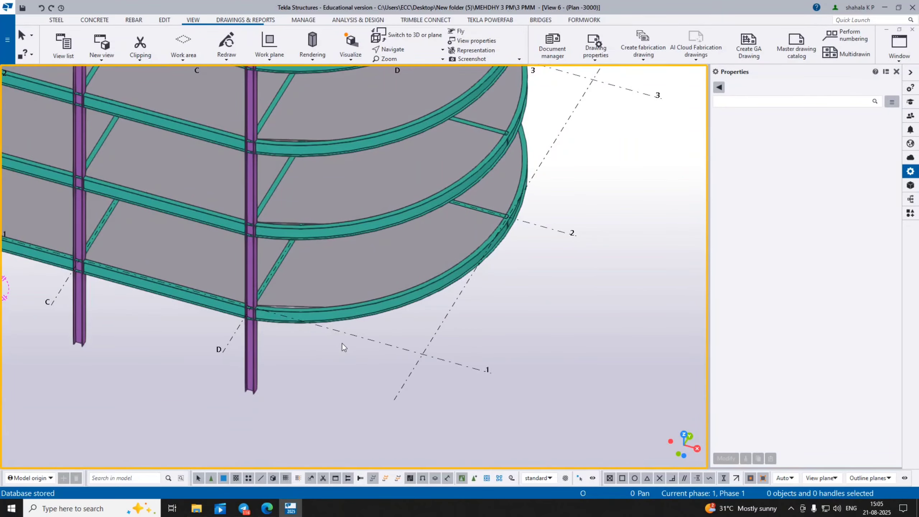
scroll(341, 344, down, 2)
ctrl+middle_drag(339, 351, 243, 334)
middle_drag(293, 314, 275, 186)
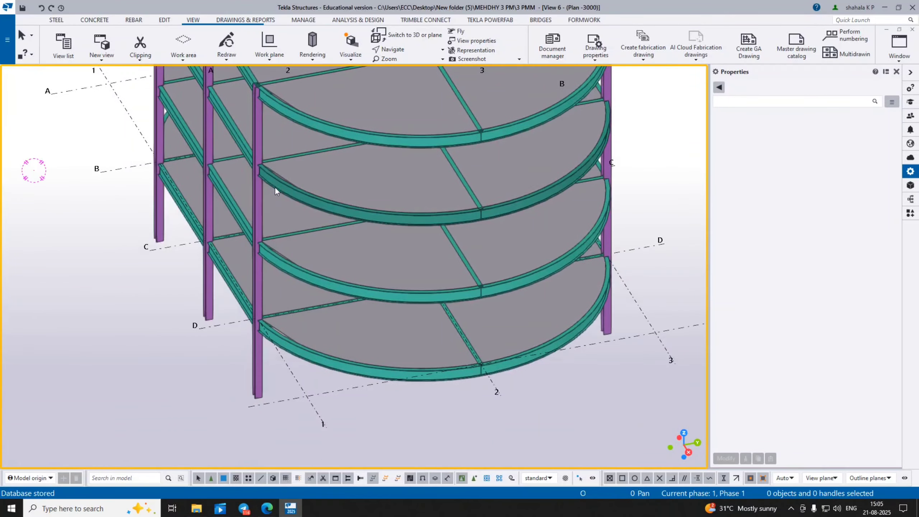
scroll(307, 418, up, 5)
middle_drag(317, 418, 327, 314)
scroll(327, 314, down, 4)
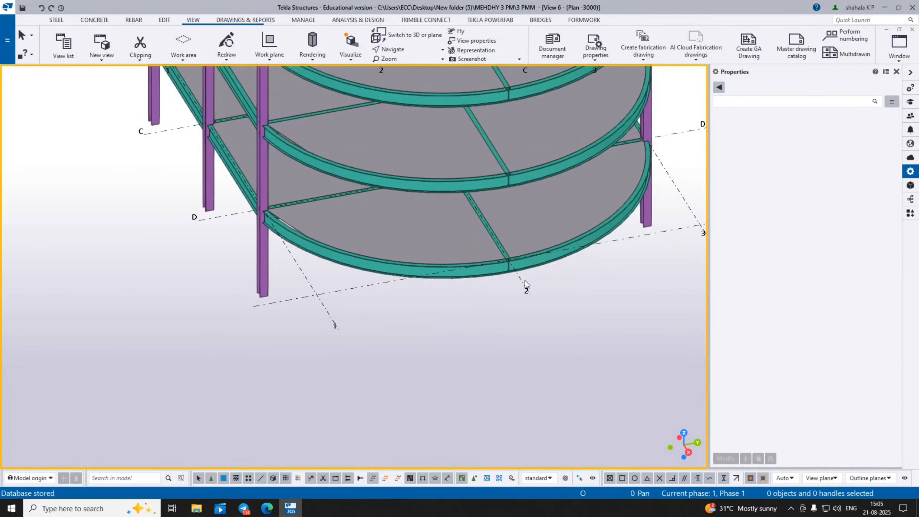
scroll(376, 273, up, 3)
middle_drag(316, 276, 281, 245)
scroll(585, 306, down, 5)
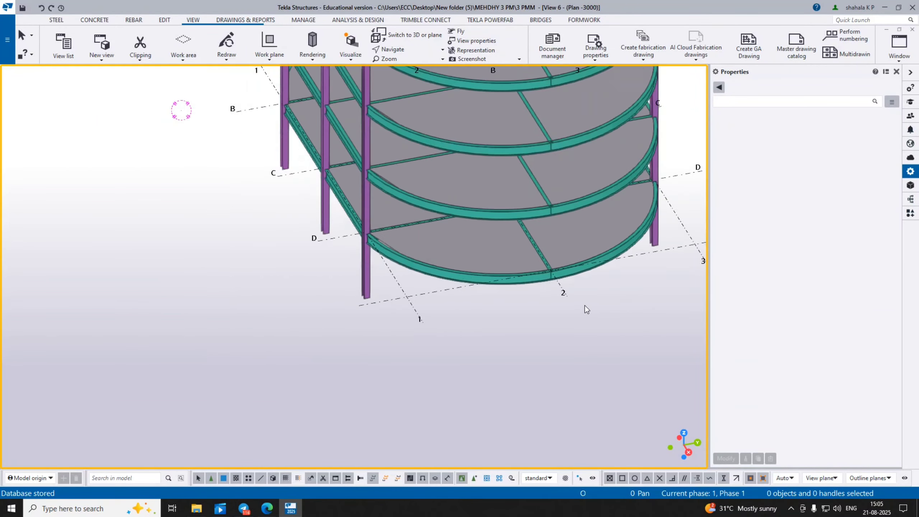
scroll(585, 308, down, 1)
ctrl+middle_drag(585, 308, 474, 251)
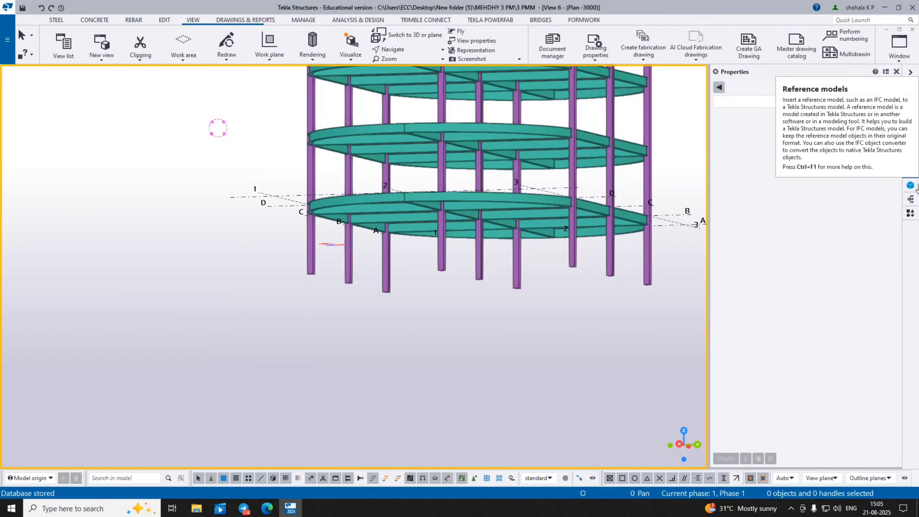
Open the Applications & components catalog and expand the Steel category and its Base Plates group.
click(909, 215)
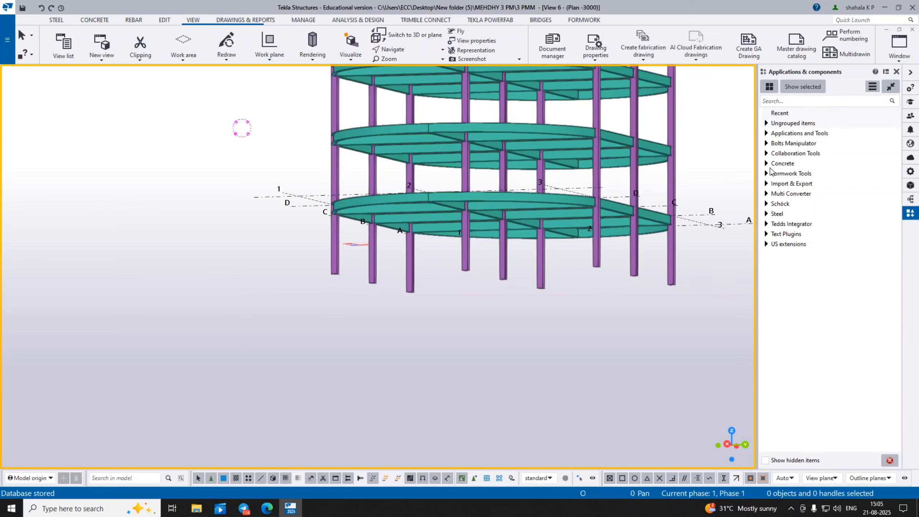
click(766, 163)
click(766, 164)
click(767, 214)
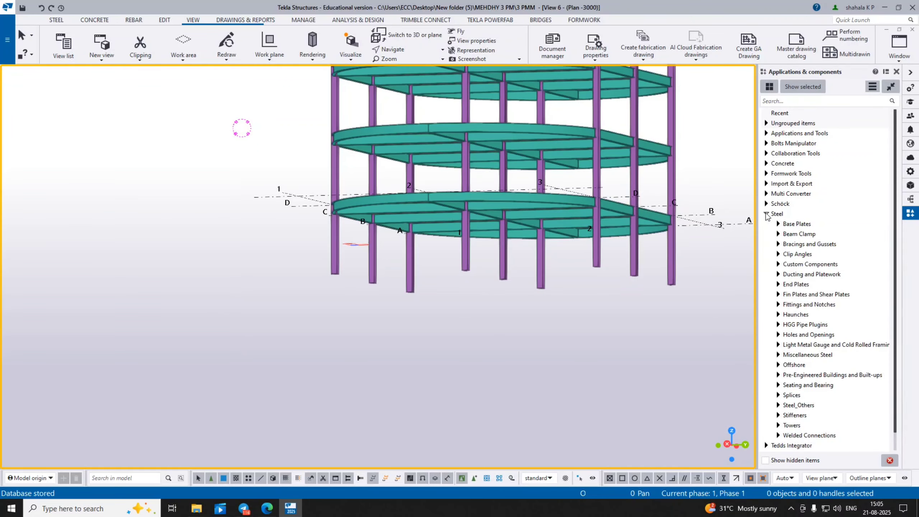
click(793, 102)
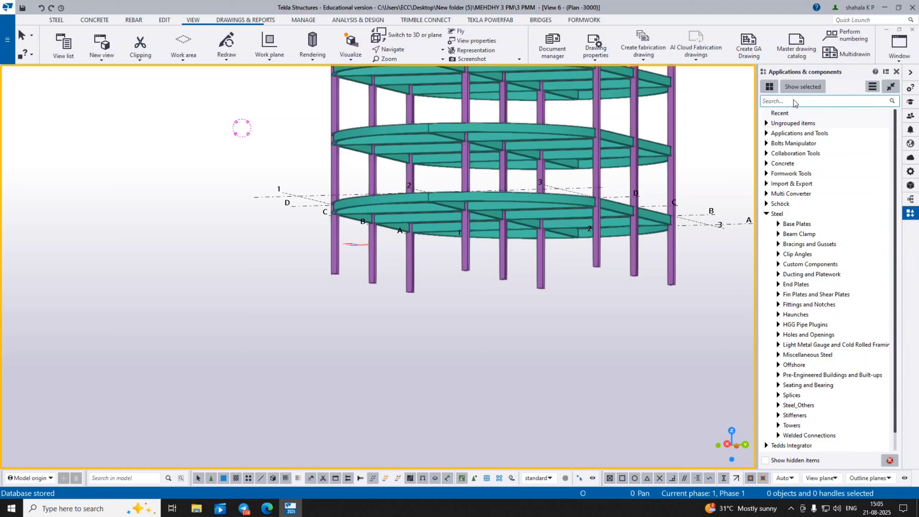
click(793, 101)
click(778, 224)
click(778, 223)
Search the catalog for BASE PLATES components, then clear the search.
click(785, 101)
text(B)
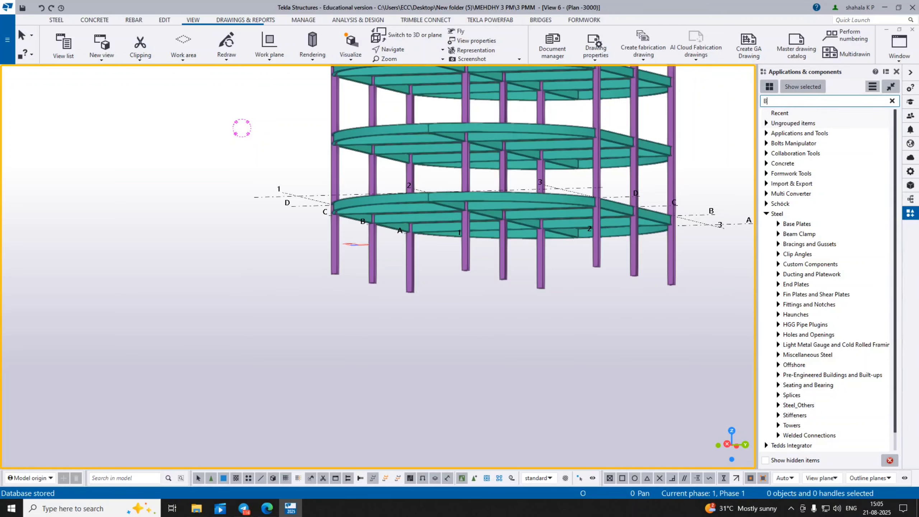
text(ASE PLA)
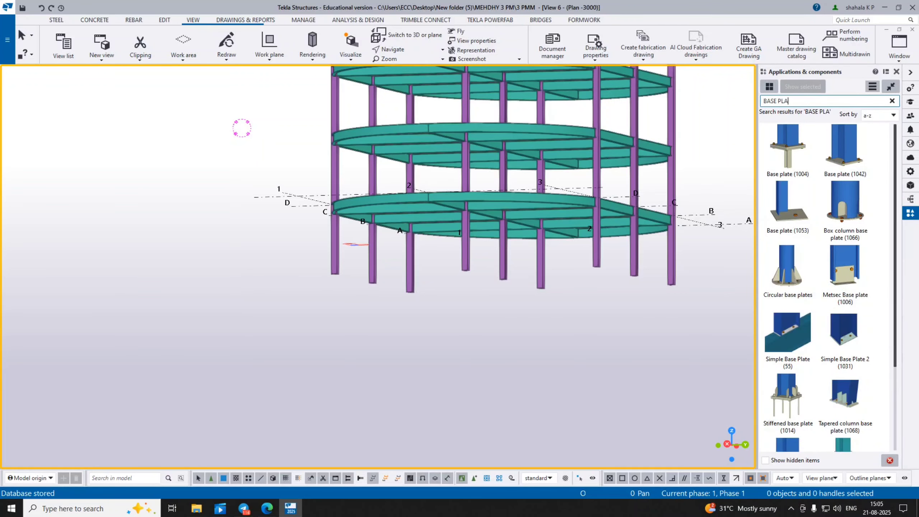
text(TES)
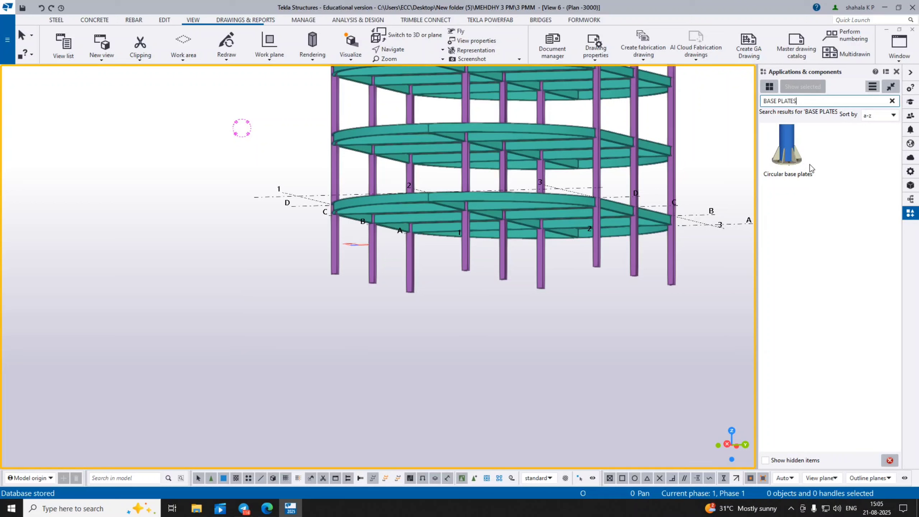
key(BackSpace)
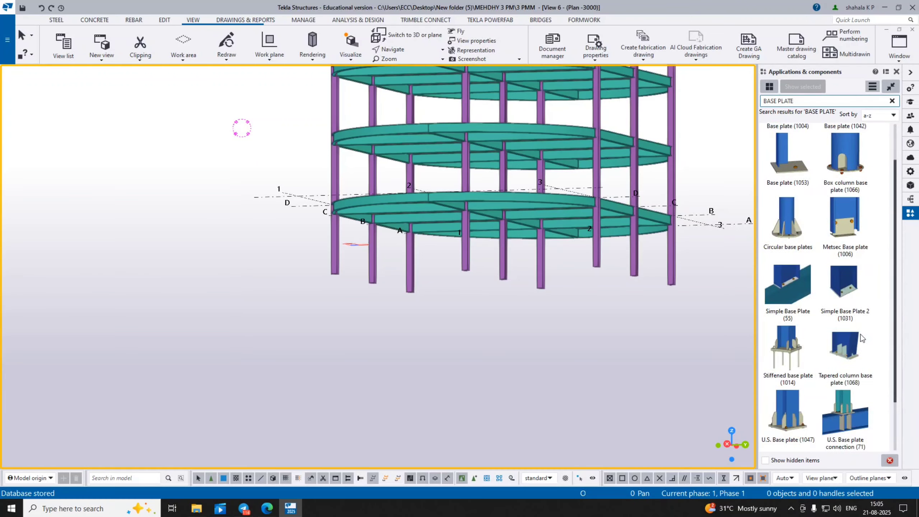
click(891, 100)
Expand the Base Plates group and browse through the available base plate components.
click(778, 225)
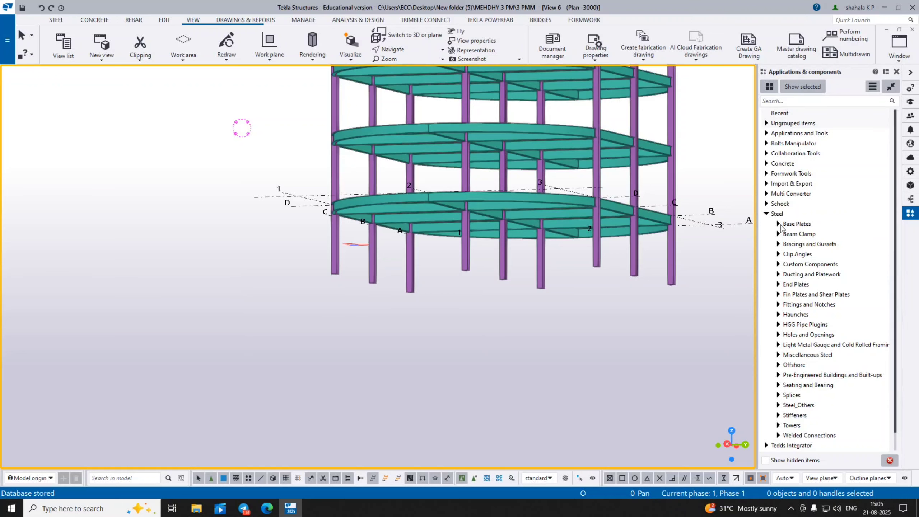
scroll(806, 272, down, 5)
scroll(806, 272, down, 10)
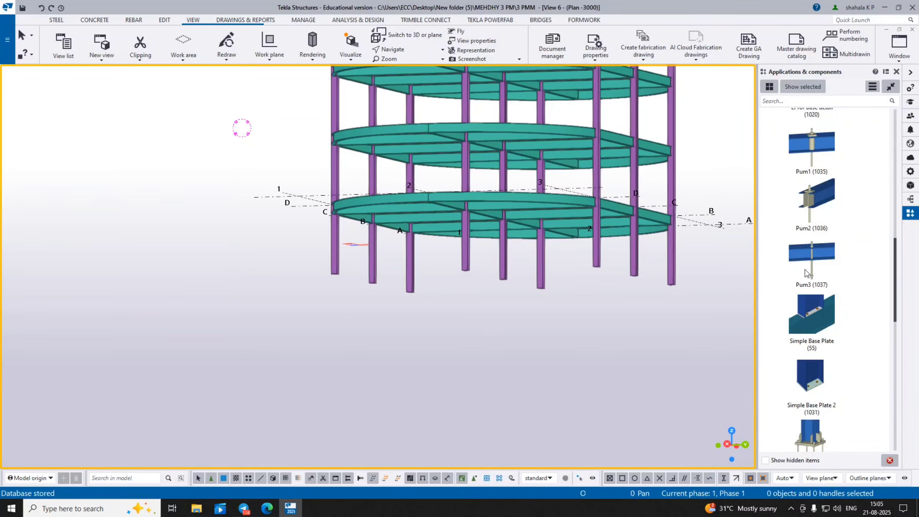
scroll(805, 273, down, 3)
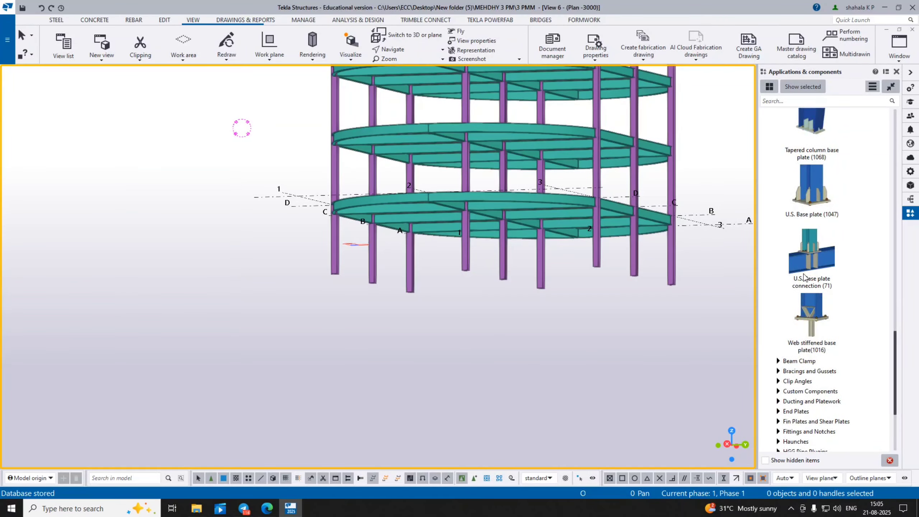
scroll(801, 289, up, 10)
scroll(802, 289, up, 10)
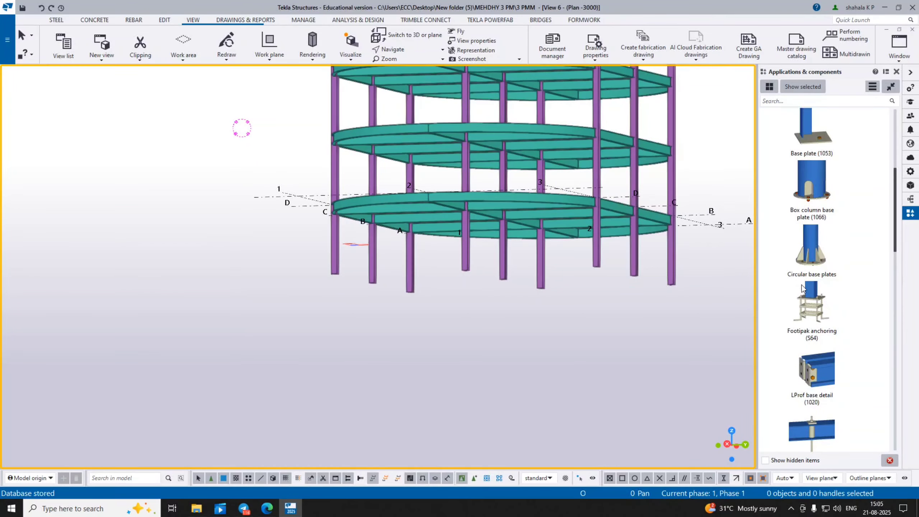
scroll(802, 288, up, 3)
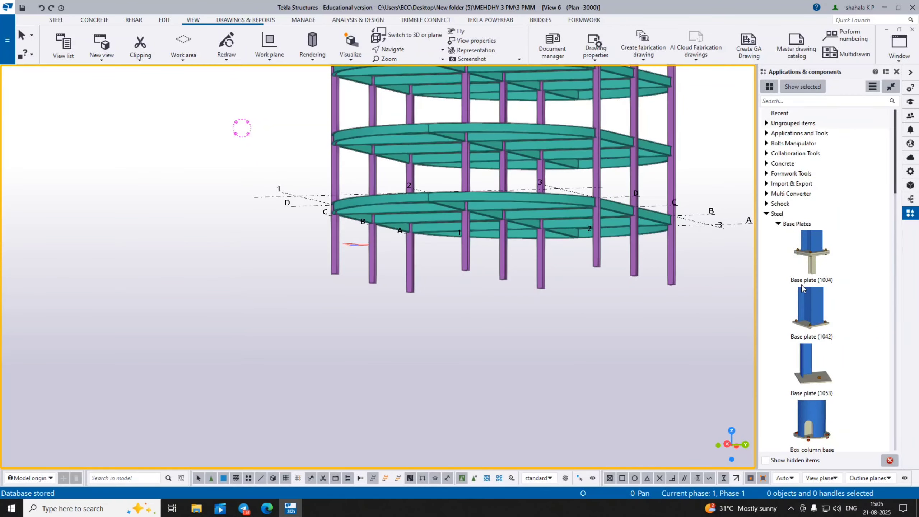
Start the Base plate (1042) component and pick the end column and a position at its bottom.
click(806, 324)
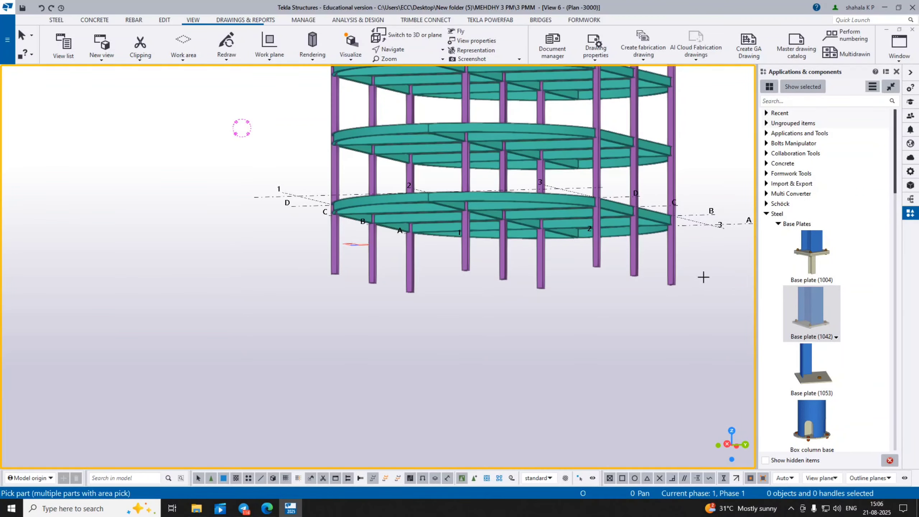
scroll(669, 281, up, 3)
click(682, 247)
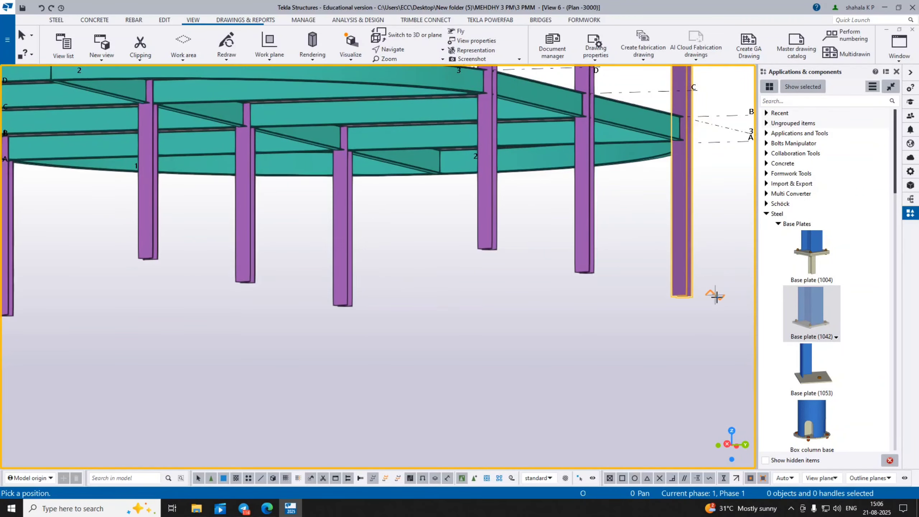
middle_drag(713, 294, 598, 338)
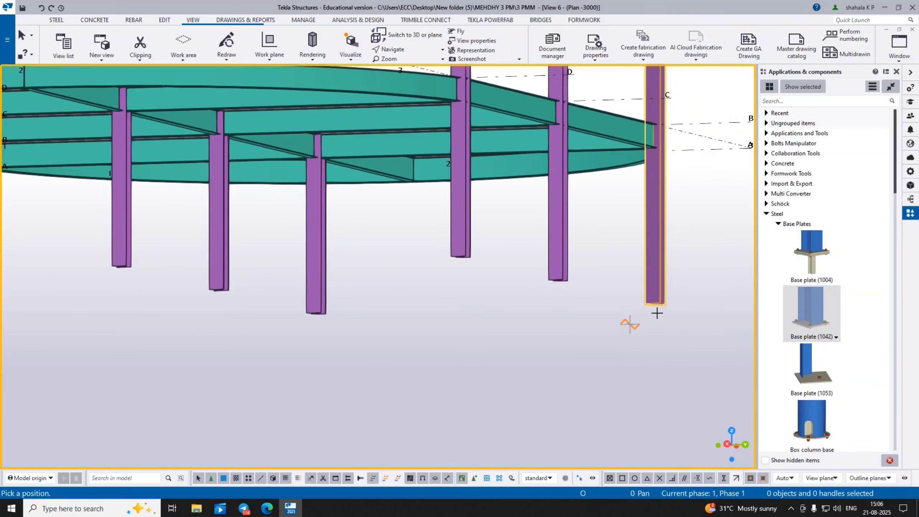
middle_drag(679, 307, 589, 352)
scroll(594, 344, up, 2)
scroll(594, 344, up, 3)
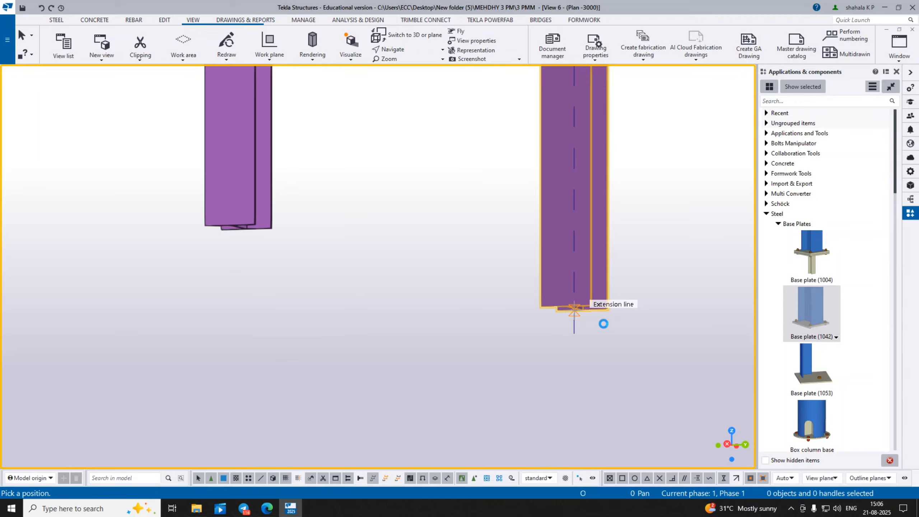
Orbit and zoom around the model to examine the bottom ends of the columns.
scroll(603, 324, down, 5)
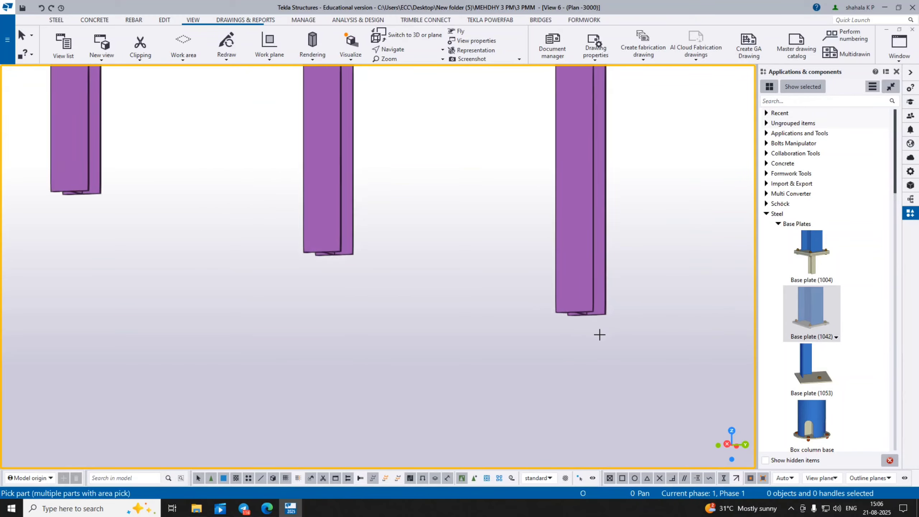
ctrl+middle_drag(607, 338, 521, 313)
scroll(538, 353, down, 3)
scroll(405, 375, up, 3)
scroll(405, 375, up, 3)
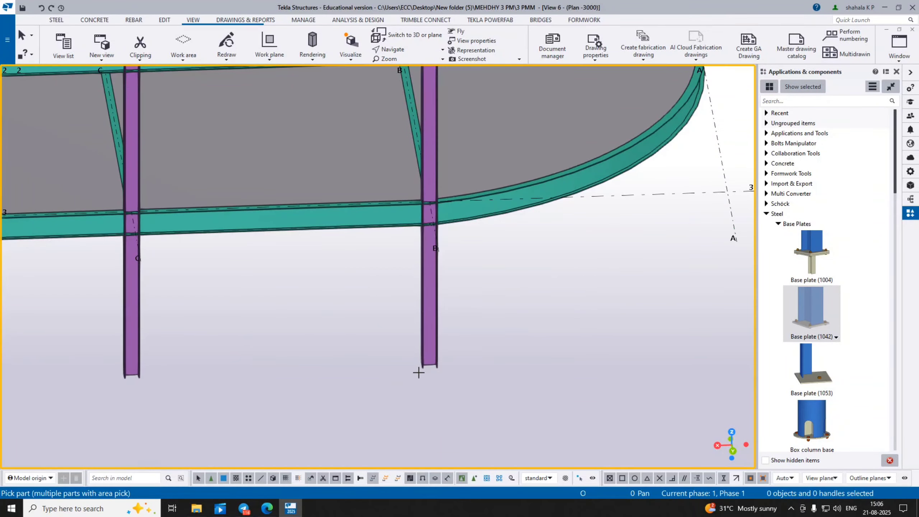
scroll(434, 367, down, 2)
scroll(437, 369, up, 1)
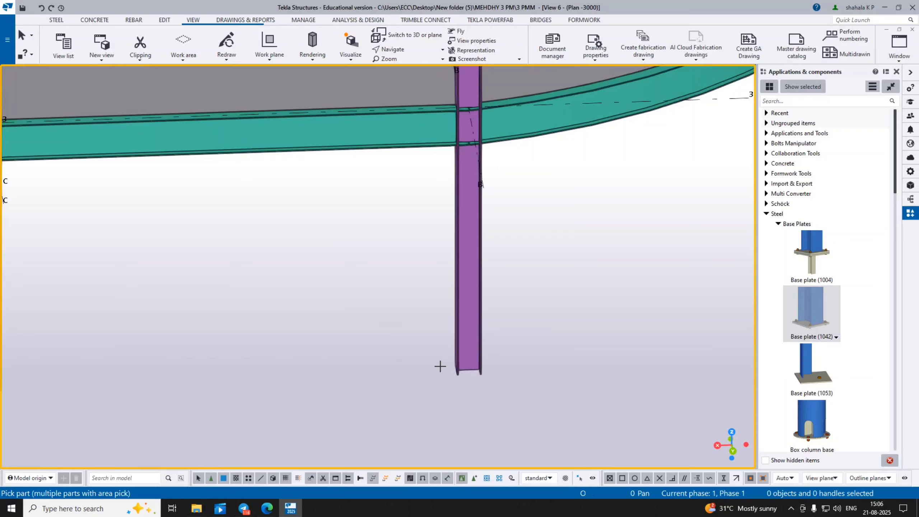
scroll(439, 362, down, 6)
ctrl+middle_drag(441, 373, 460, 396)
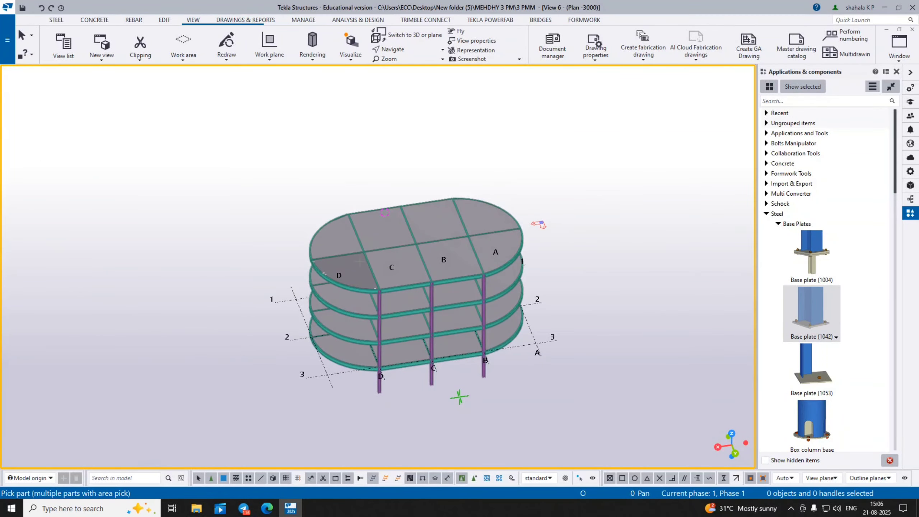
scroll(372, 257, up, 2)
ctrl+middle_drag(391, 268, 367, 222)
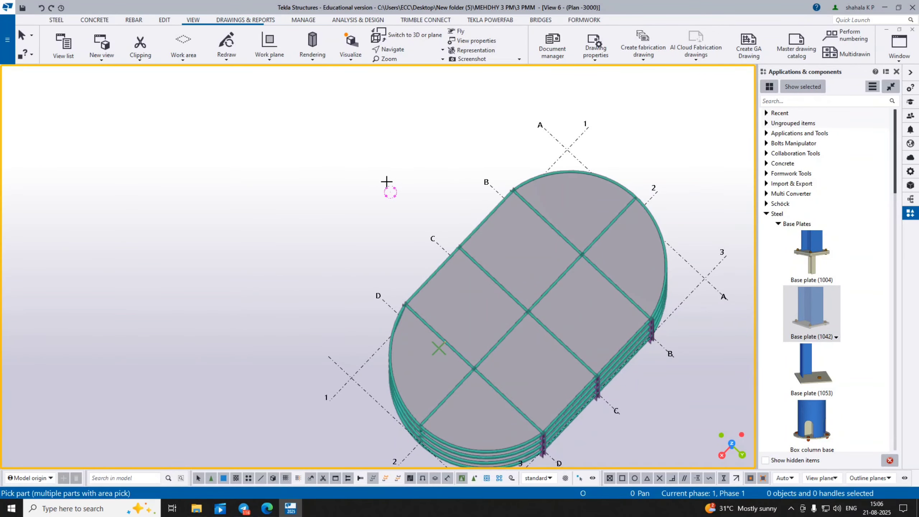
scroll(390, 198, up, 2)
scroll(616, 320, down, 5)
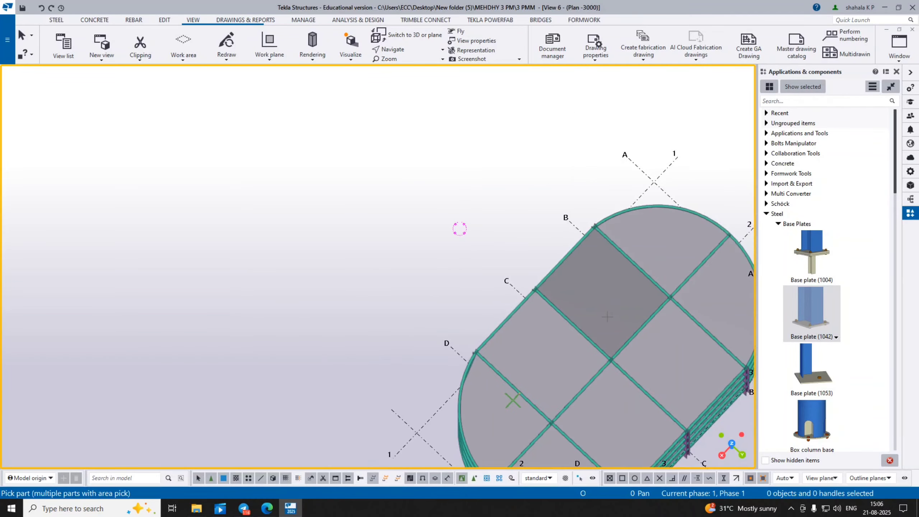
ctrl+middle_drag(622, 315, 542, 286)
middle_drag(568, 380, 528, 257)
scroll(528, 258, up, 1)
scroll(495, 341, up, 5)
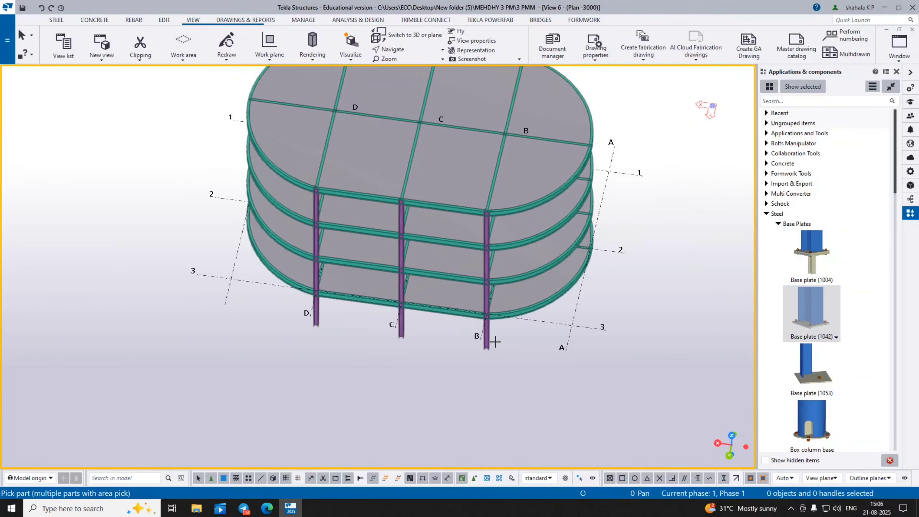
click(480, 339)
scroll(481, 340, up, 2)
middle_drag(483, 342, 501, 321)
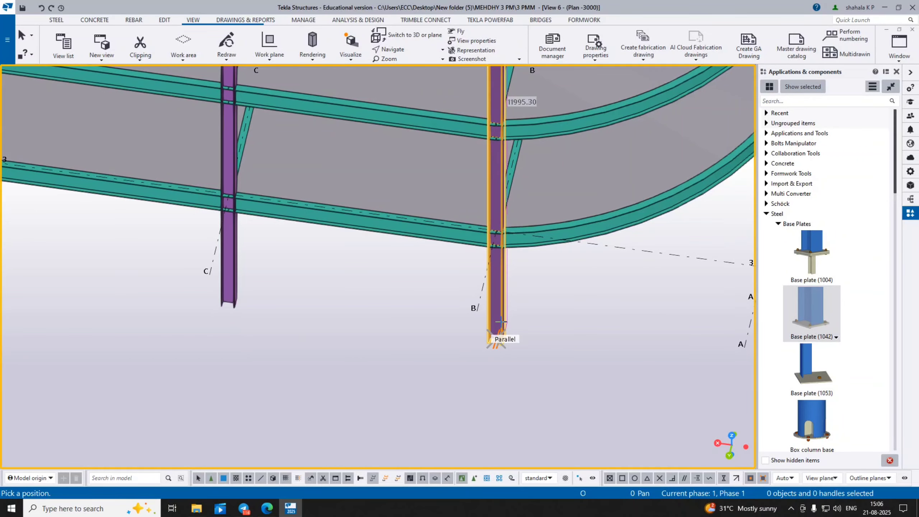
key(v)
click(502, 321)
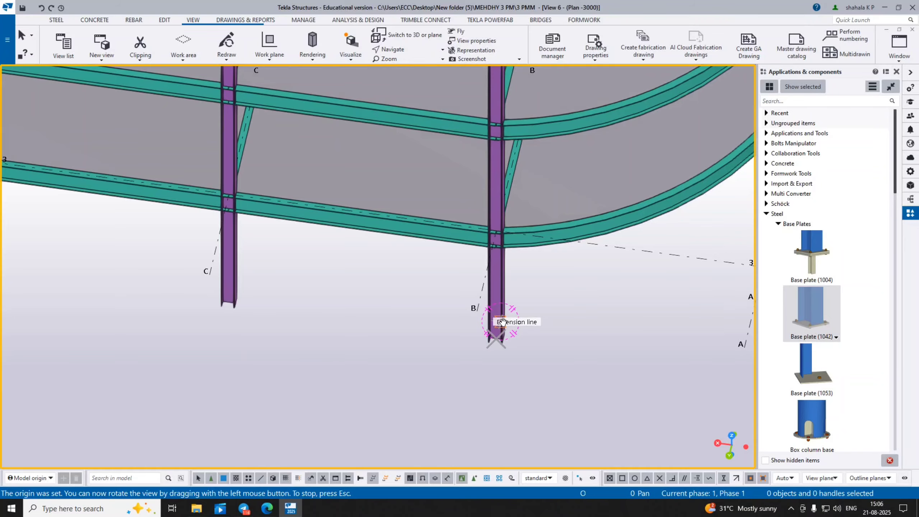
mouse_move(502, 325)
mouse_down()
mouse_move(377, 284)
mouse_move(543, 312)
mouse_move(495, 321)
mouse_up()
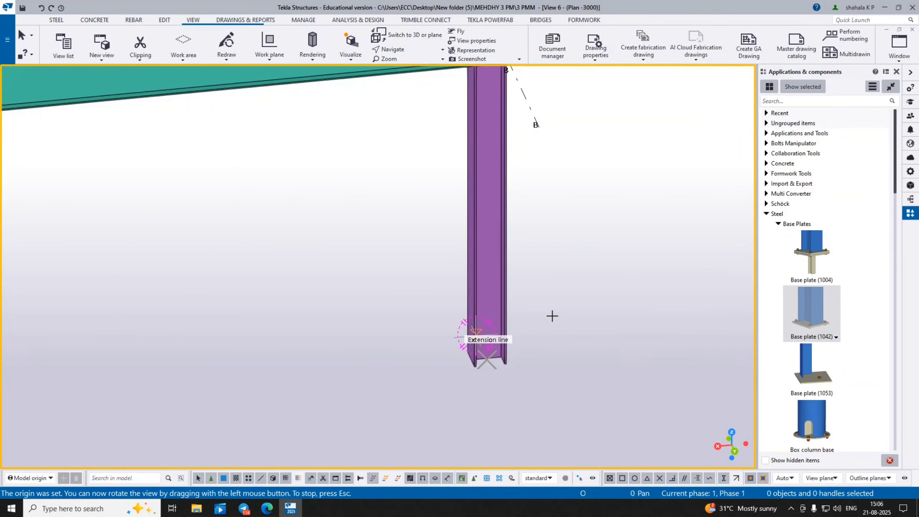
key(Escape)
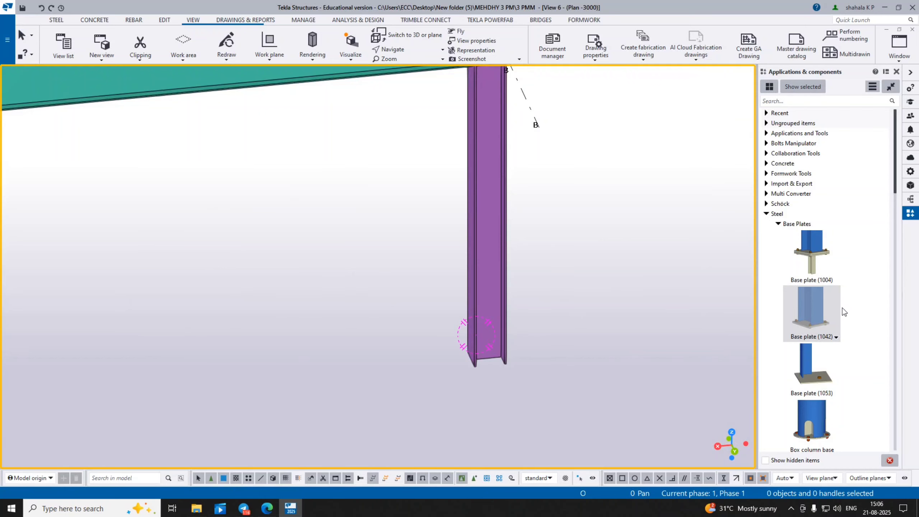
Restart Base plate (1042) and apply it to column B by picking the column and its bottom end point.
click(812, 321)
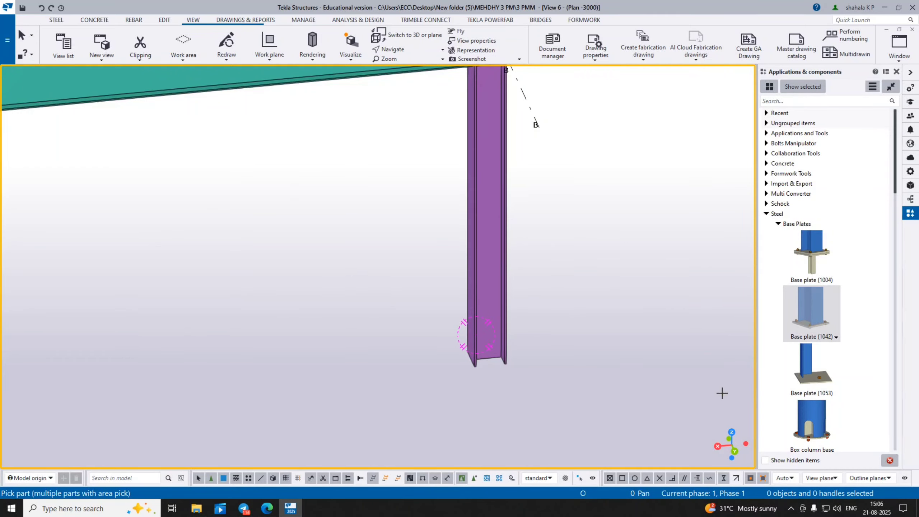
click(503, 280)
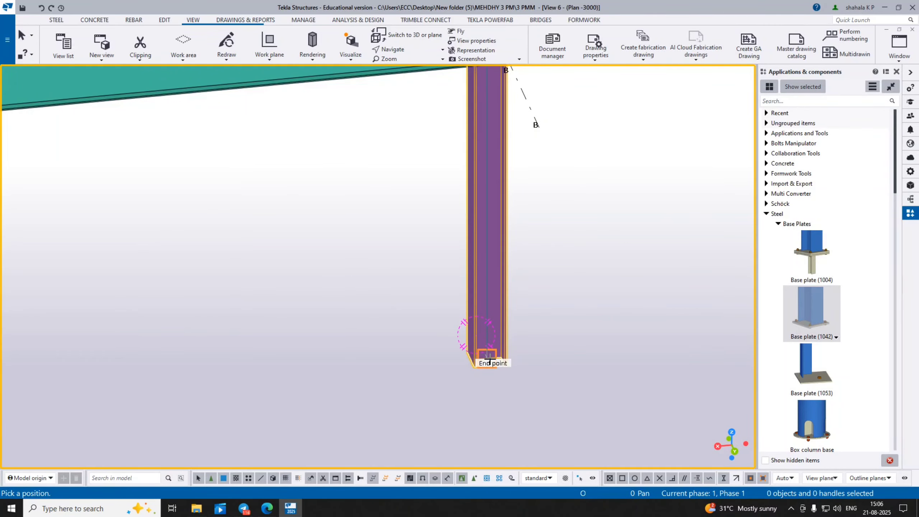
scroll(490, 360, up, 2)
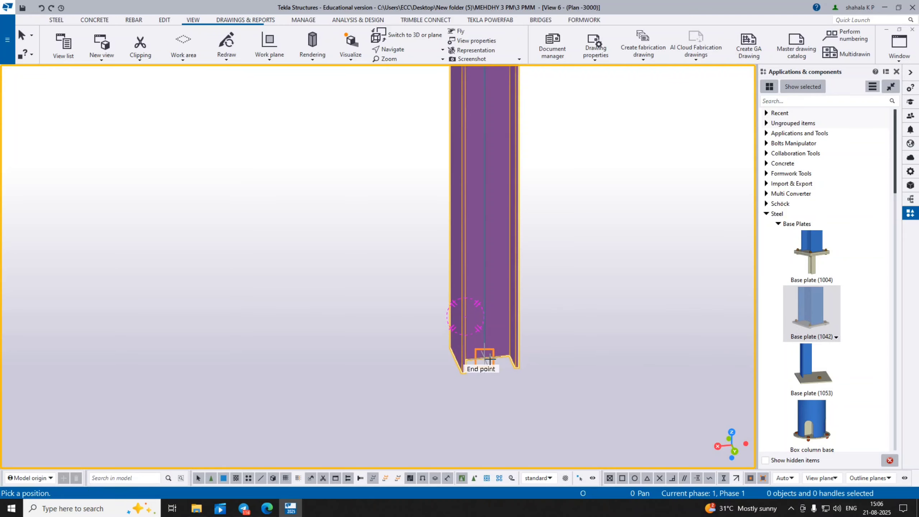
click(490, 361)
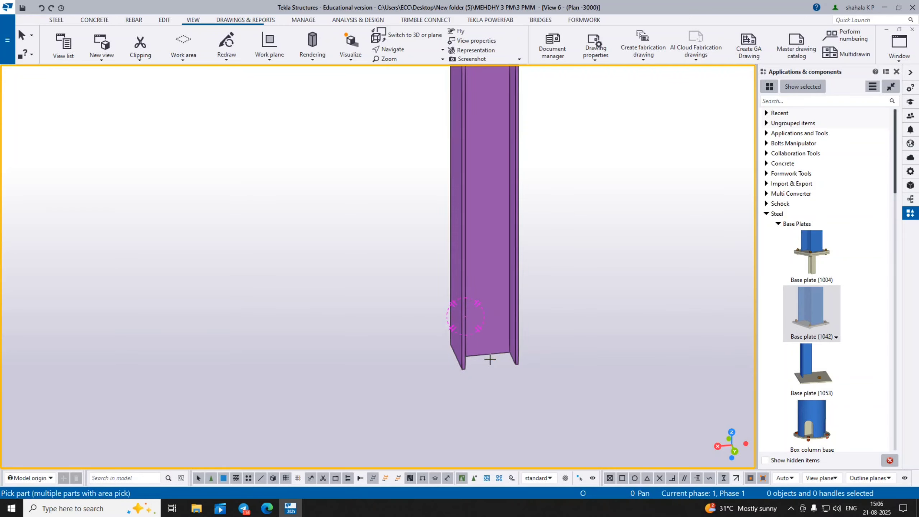
Set the view's downward view depth to 5000 and apply it to the current 3D view.
scroll(489, 359, down, 2)
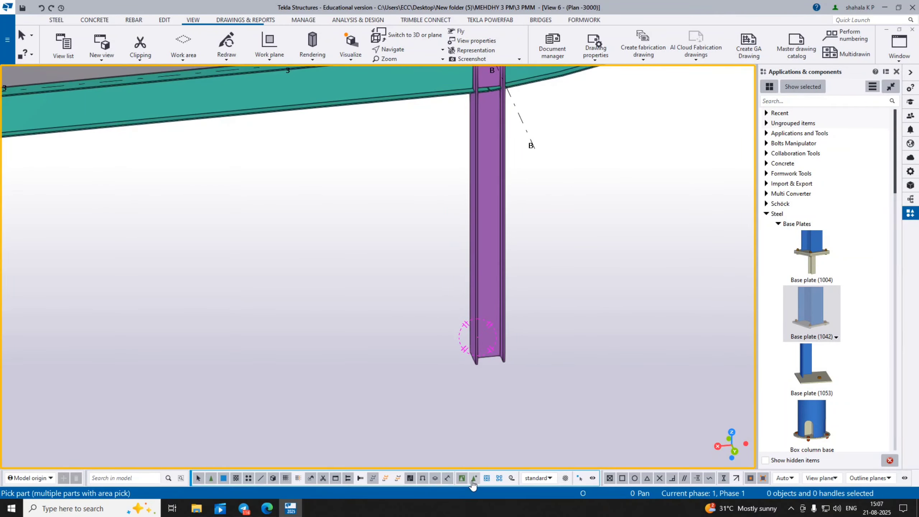
scroll(496, 399, down, 5)
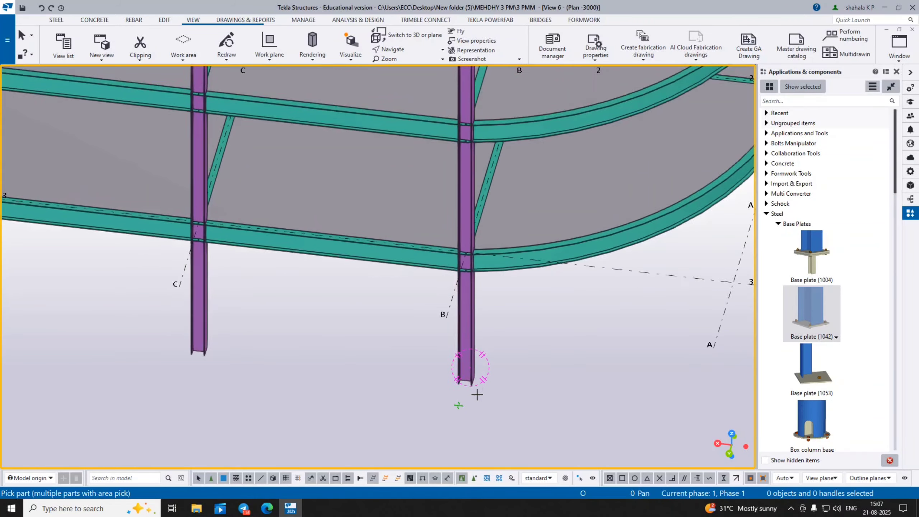
scroll(421, 409, up, 3)
middle_drag(421, 412, 486, 427)
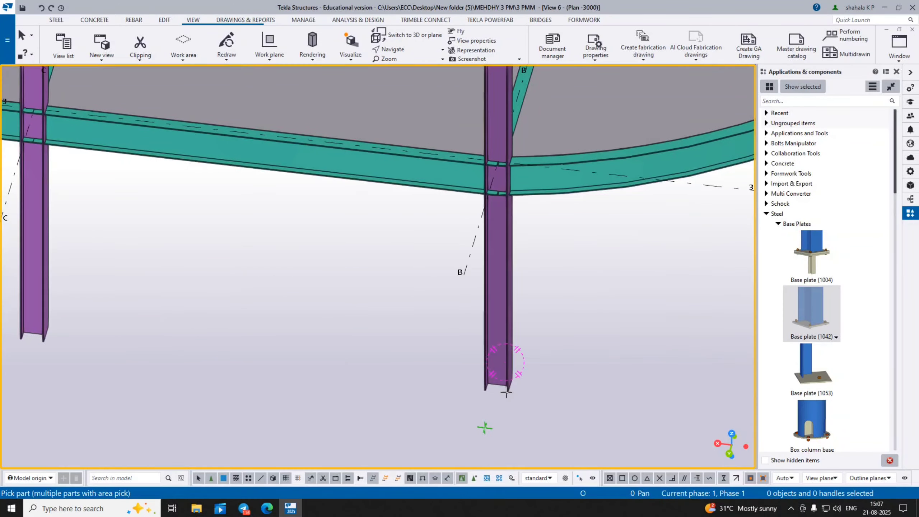
click(356, 362)
key(Escape)
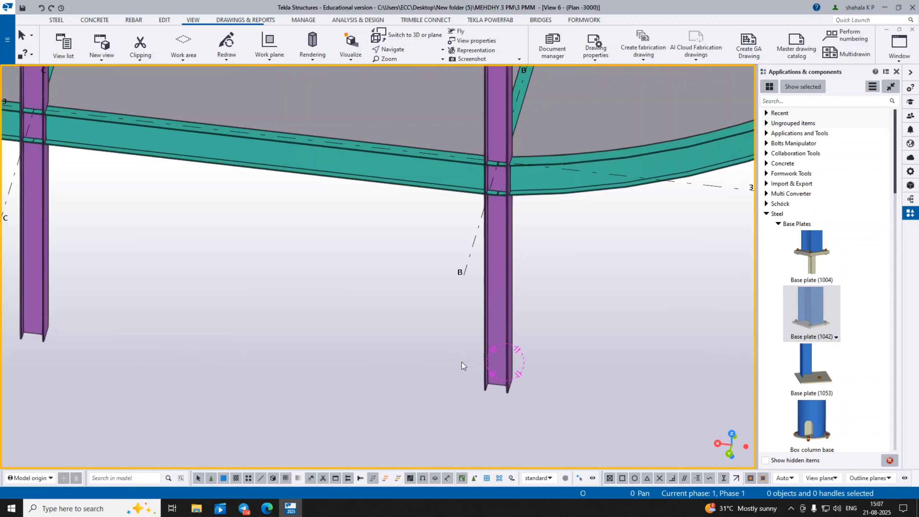
double_click(490, 366)
double_click(372, 345)
drag(615, 278, 547, 278)
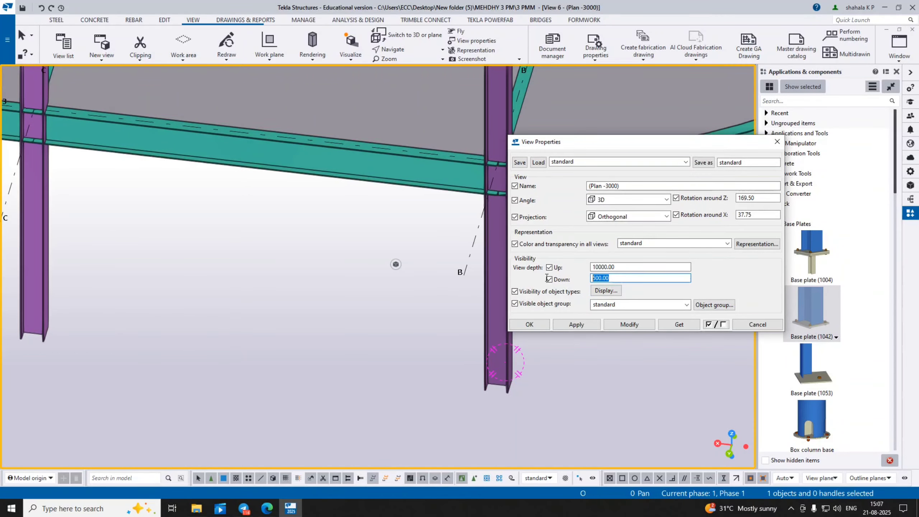
text(5000)
click(629, 324)
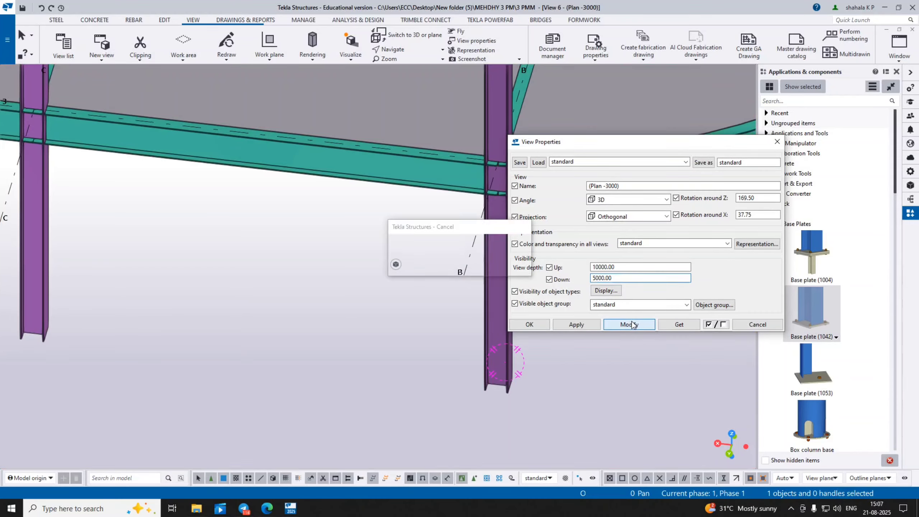
click(529, 324)
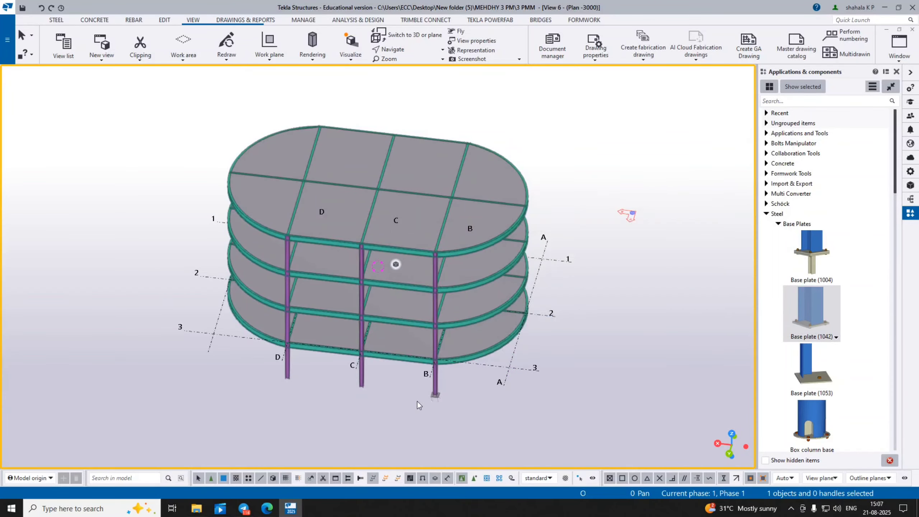
Orbit and zoom around the model to examine the bottom end of column C.
scroll(443, 396, up, 3)
middle_drag(441, 399, 454, 368)
scroll(448, 369, down, 4)
ctrl+middle_drag(428, 294, 390, 180)
scroll(405, 292, up, 2)
scroll(398, 205, down, 3)
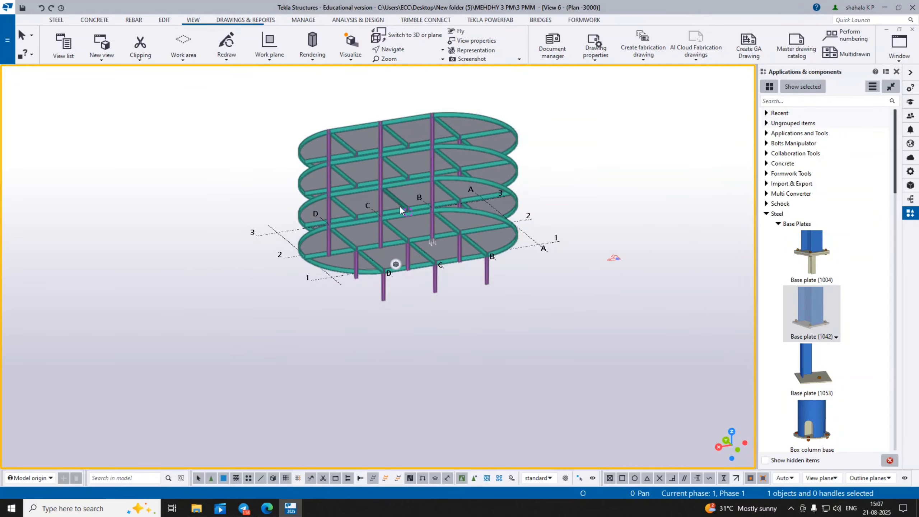
middle_drag(400, 219, 354, 212)
scroll(403, 331, up, 6)
scroll(176, 188, down, 2)
scroll(355, 218, up, 3)
click(362, 213)
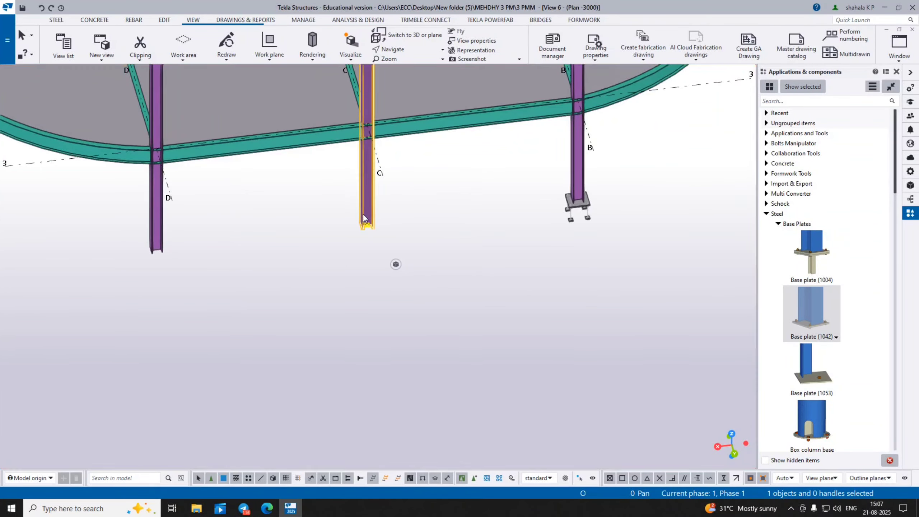
scroll(356, 233, up, 3)
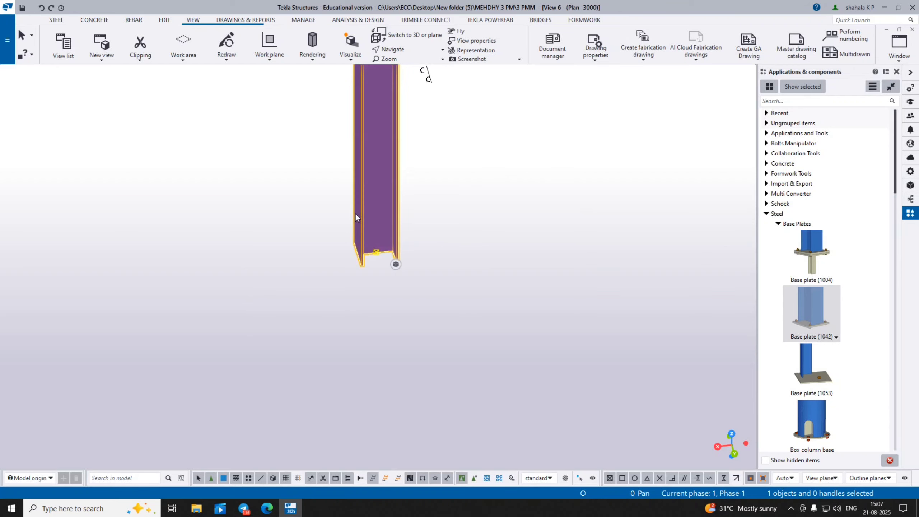
scroll(378, 214, down, 4)
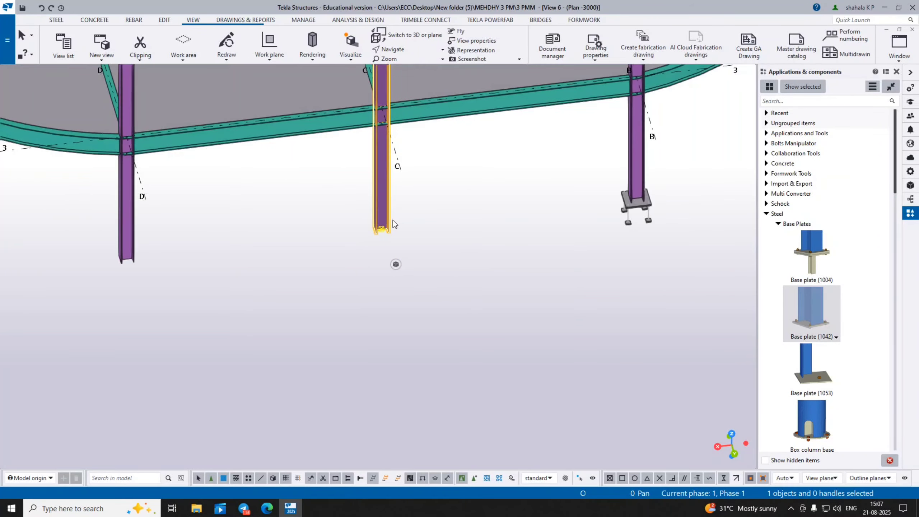
middle_drag(530, 160, 501, 283)
scroll(388, 268, down, 2)
middle_drag(392, 276, 468, 306)
middle_drag(389, 312, 382, 254)
scroll(383, 269, up, 1)
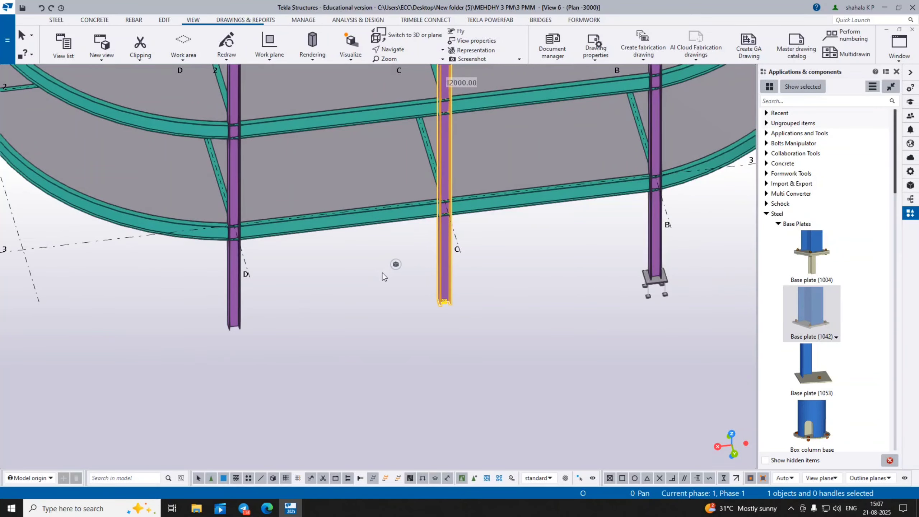
key(v)
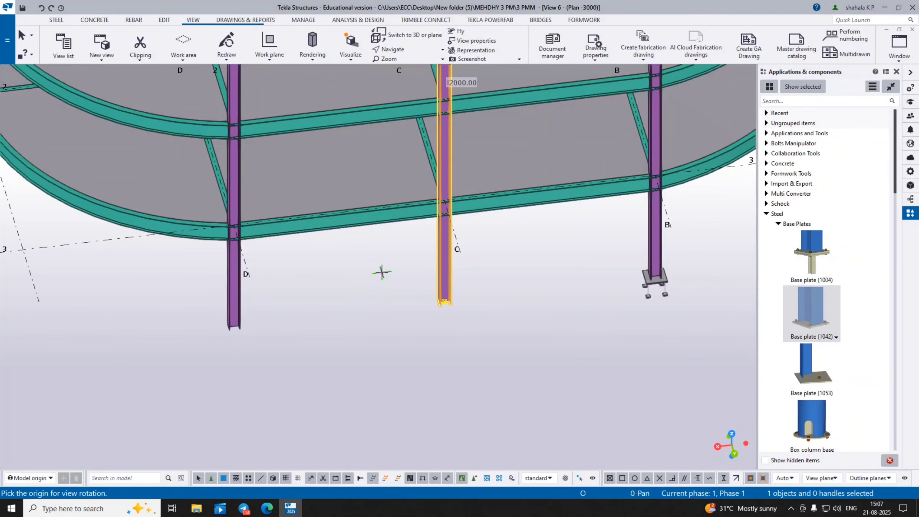
click(447, 288)
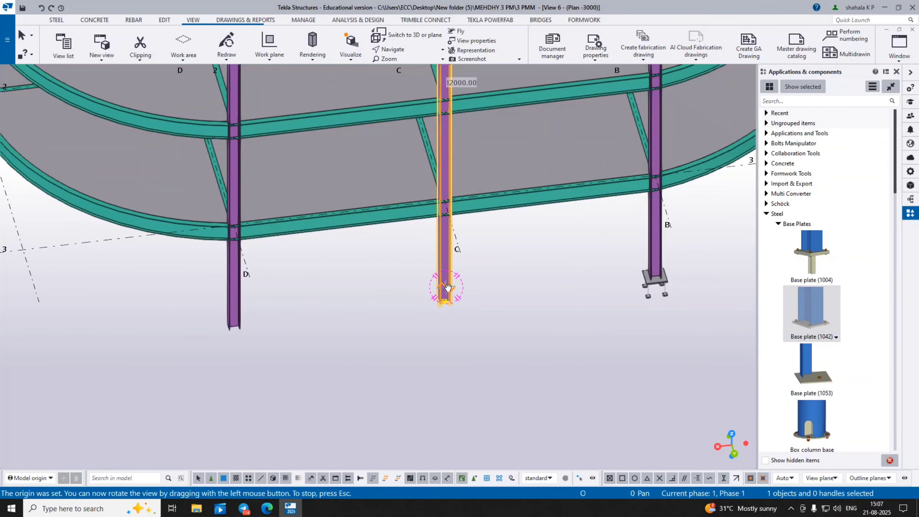
scroll(447, 287, up, 3)
scroll(442, 313, down, 3)
drag(443, 313, 488, 345)
scroll(523, 356, up, 3)
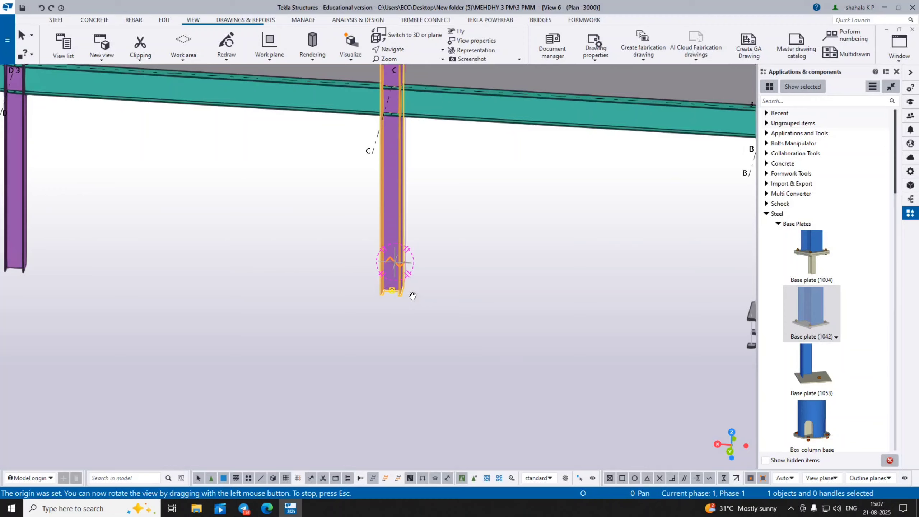
middle_drag(412, 296, 339, 300)
Apply Base plate (1042) to column C by picking the column and a position at its bottom end.
click(811, 327)
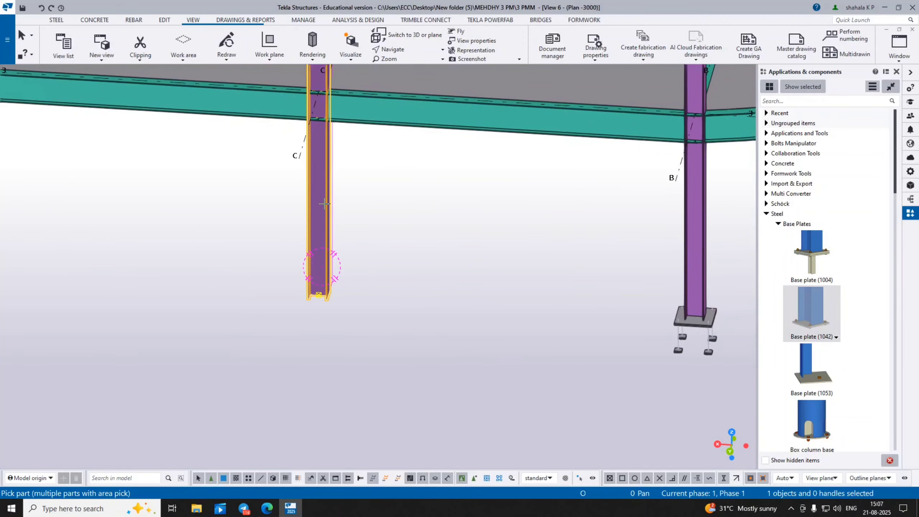
click(318, 295)
scroll(318, 295, up, 3)
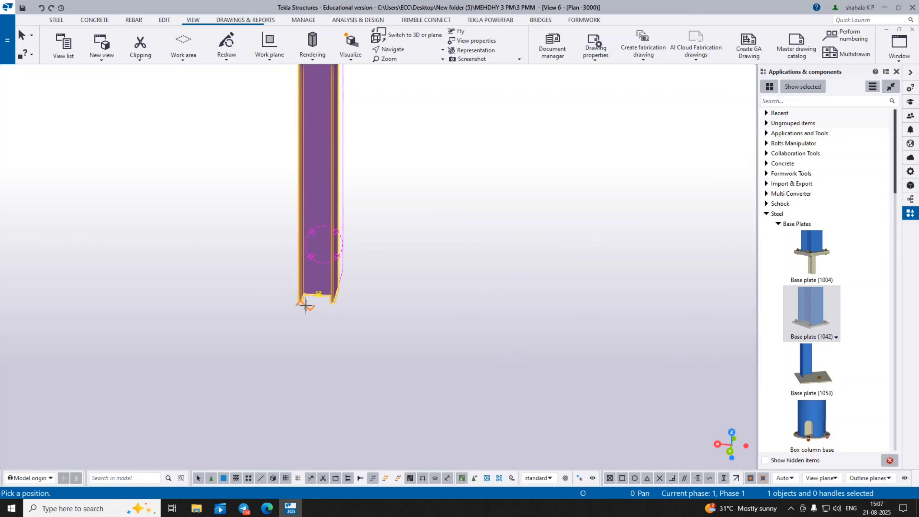
scroll(317, 295, up, 5)
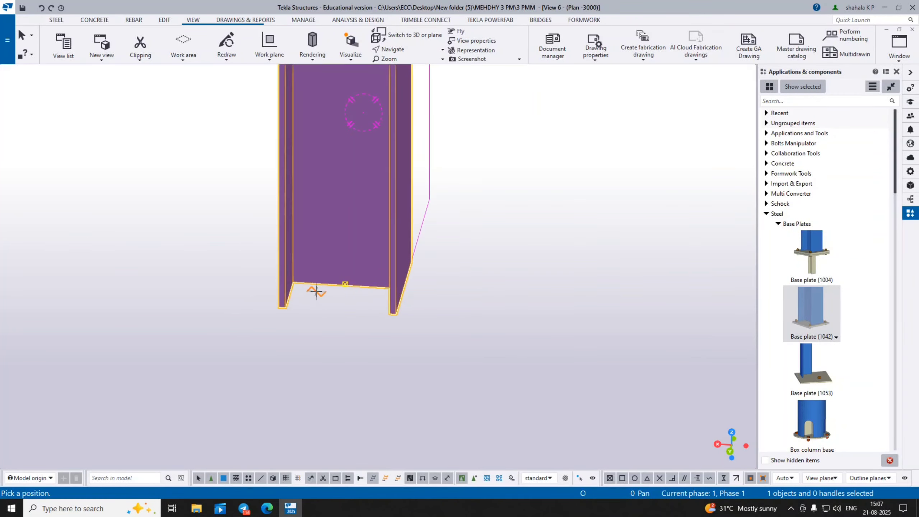
click(346, 286)
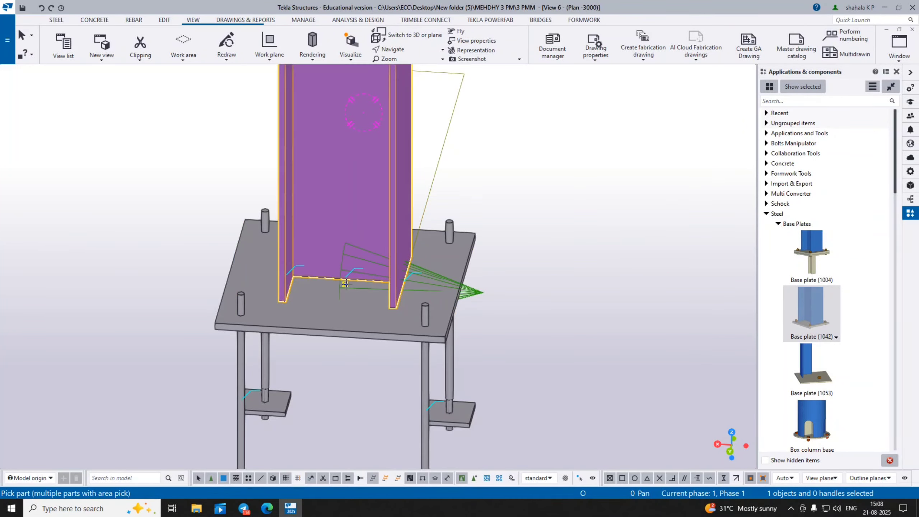
scroll(354, 293, down, 6)
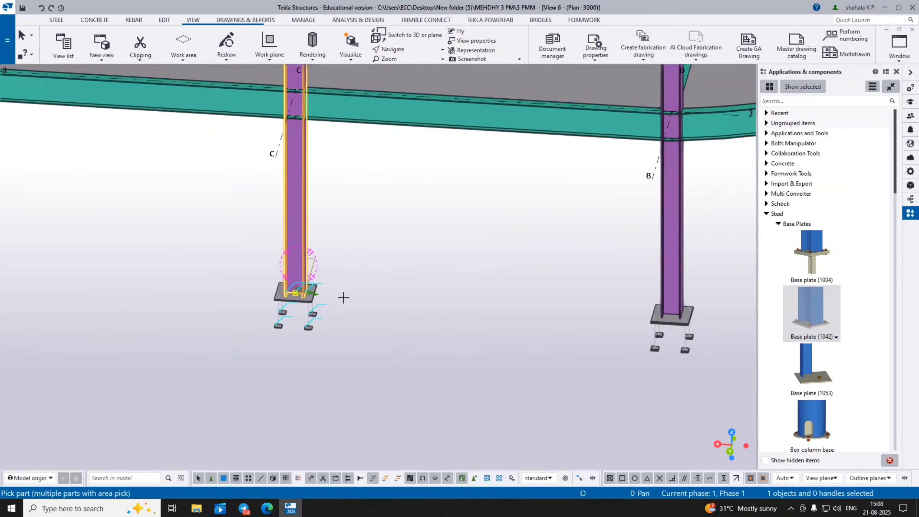
key(Escape)
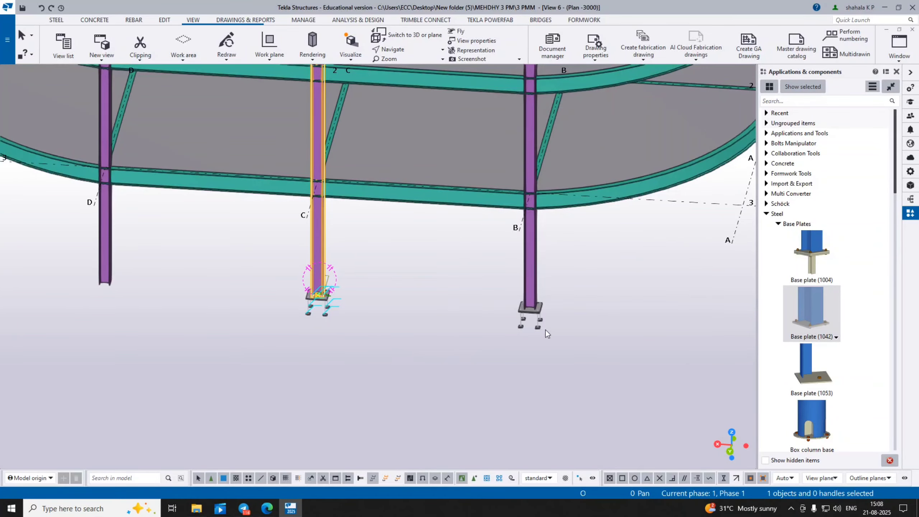
Open the component properties of the base plate at column B and close the dialog again.
scroll(331, 331, up, 3)
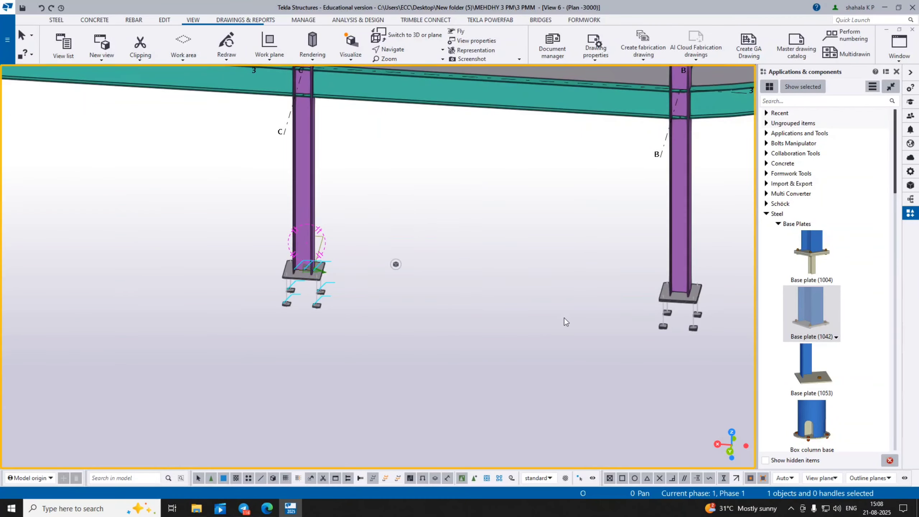
scroll(550, 318, down, 3)
middle_drag(549, 317, 439, 326)
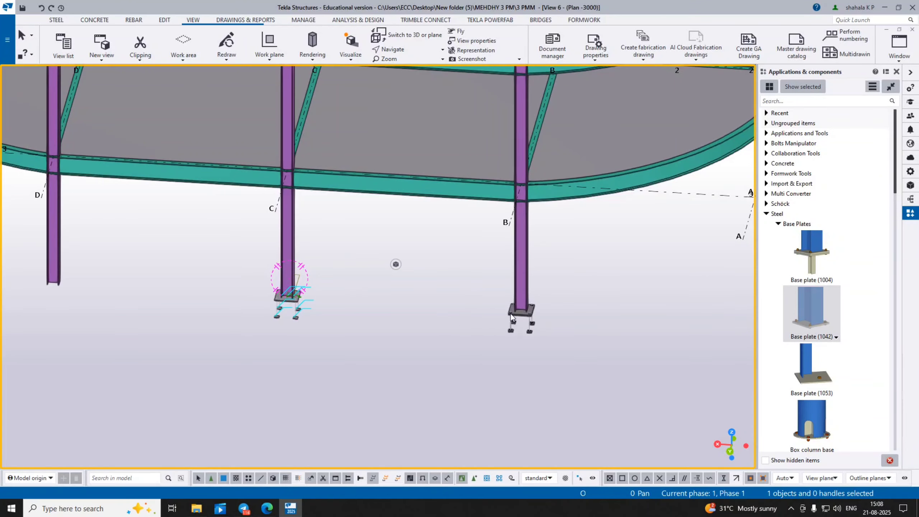
middle_drag(543, 324, 422, 339)
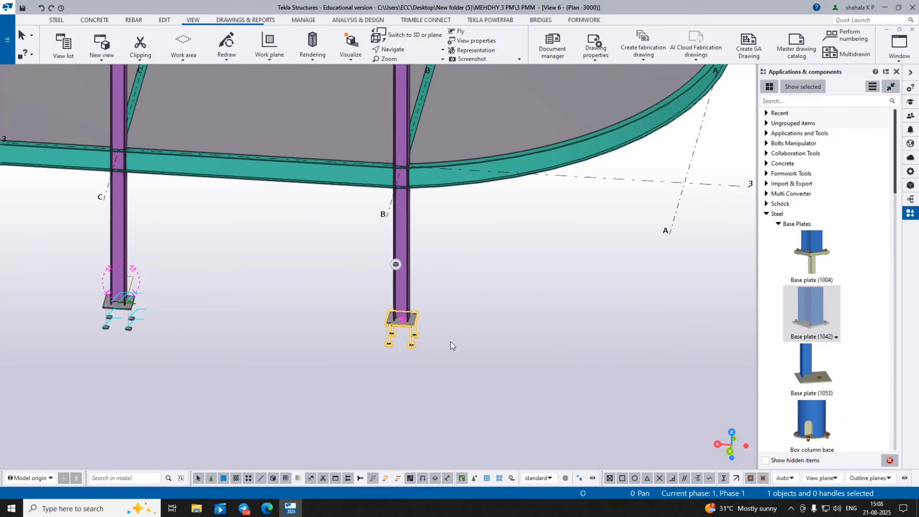
click(911, 175)
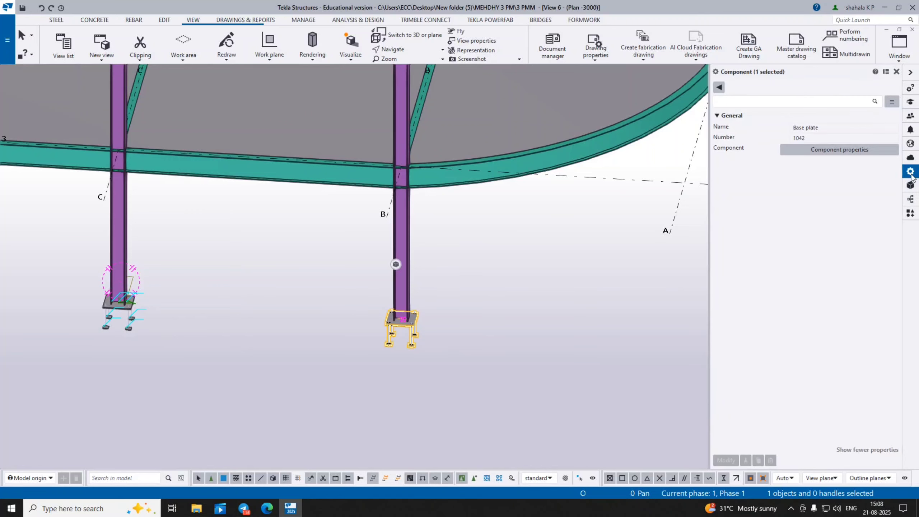
click(840, 158)
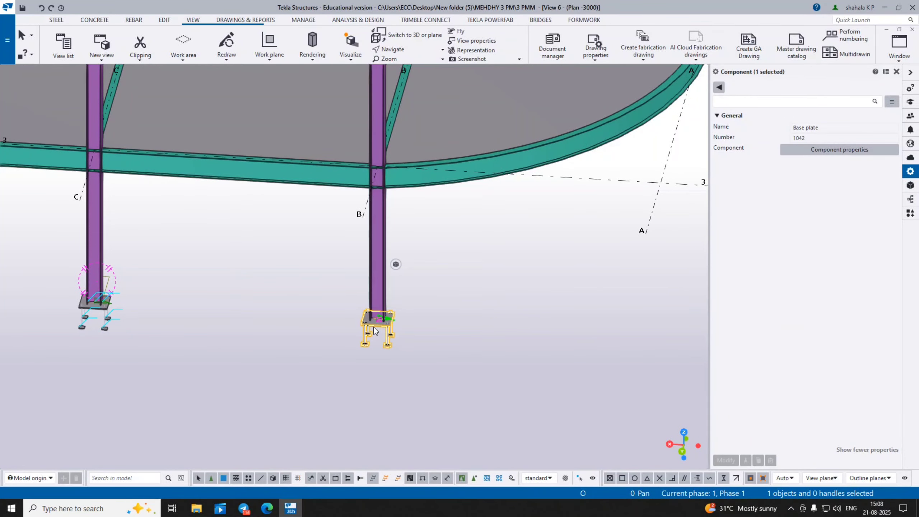
double_click(375, 331)
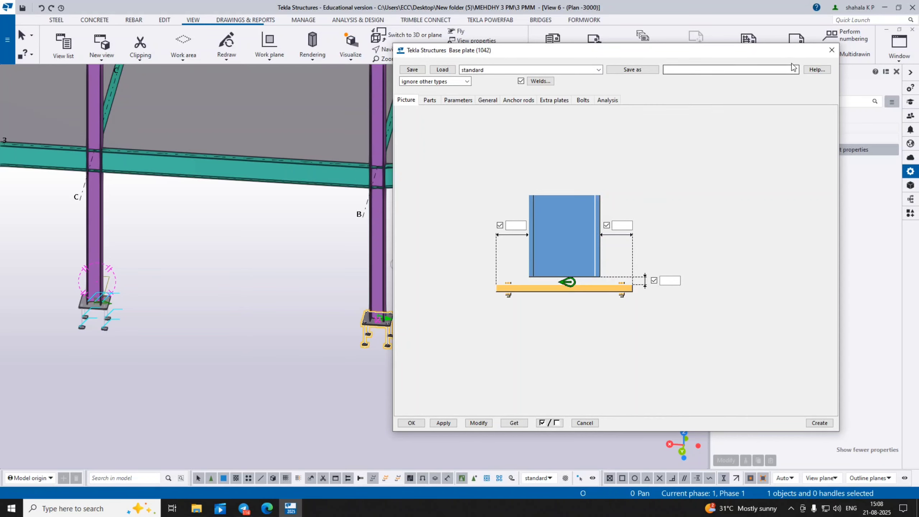
click(833, 53)
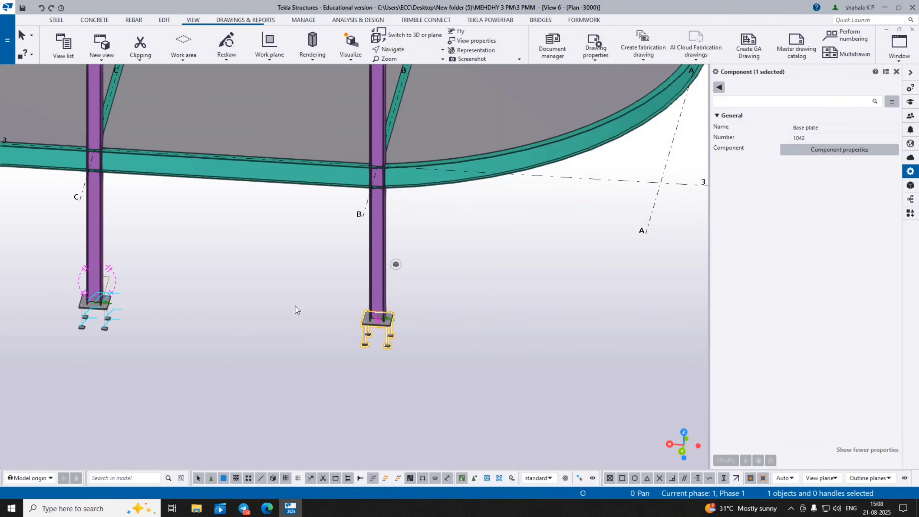
Try to delete the base plate component at the bottom of column B.
scroll(391, 334, up, 5)
middle_drag(379, 342, 439, 331)
scroll(439, 331, up, 3)
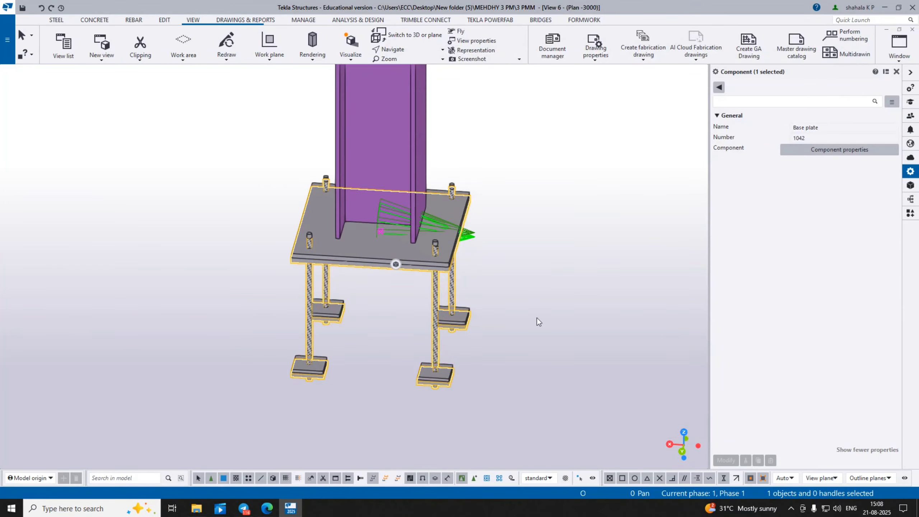
click(537, 320)
middle_drag(426, 362, 454, 398)
scroll(326, 343, up, 4)
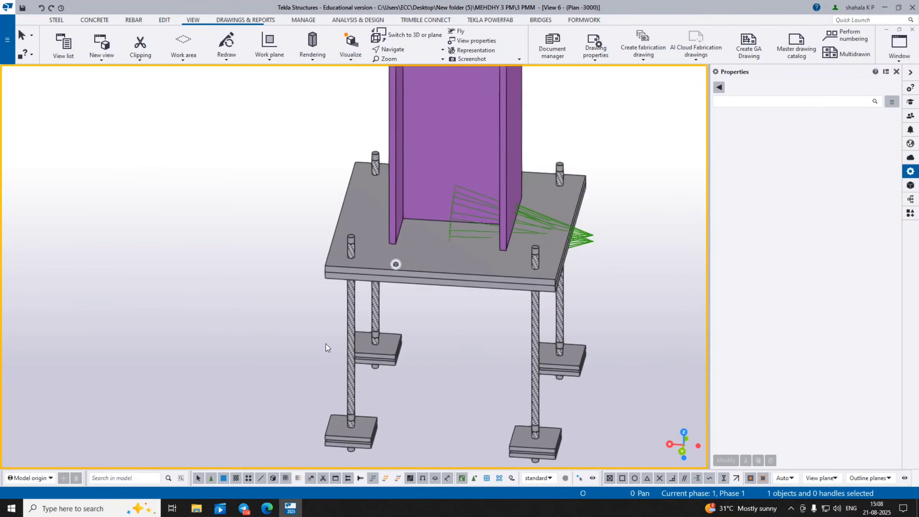
middle_drag(352, 323, 354, 351)
scroll(355, 353, down, 5)
middle_drag(384, 395, 271, 346)
scroll(272, 345, up, 2)
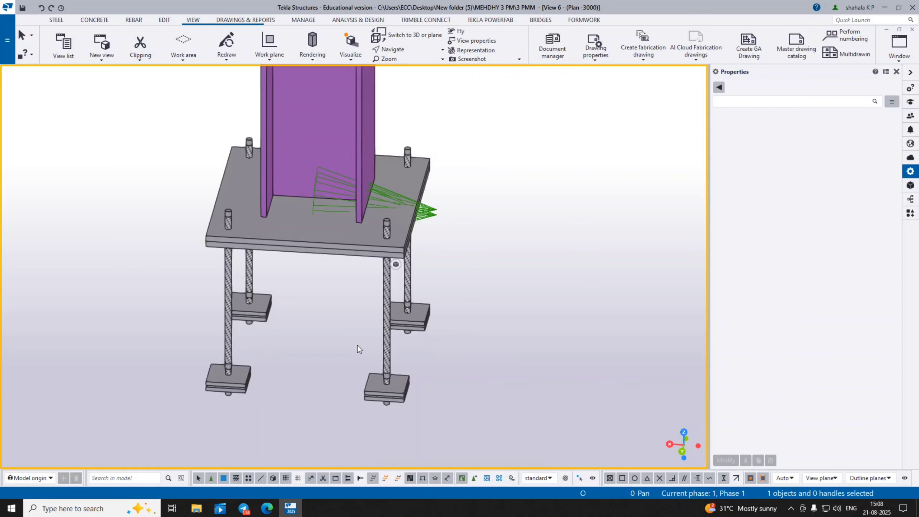
click(386, 340)
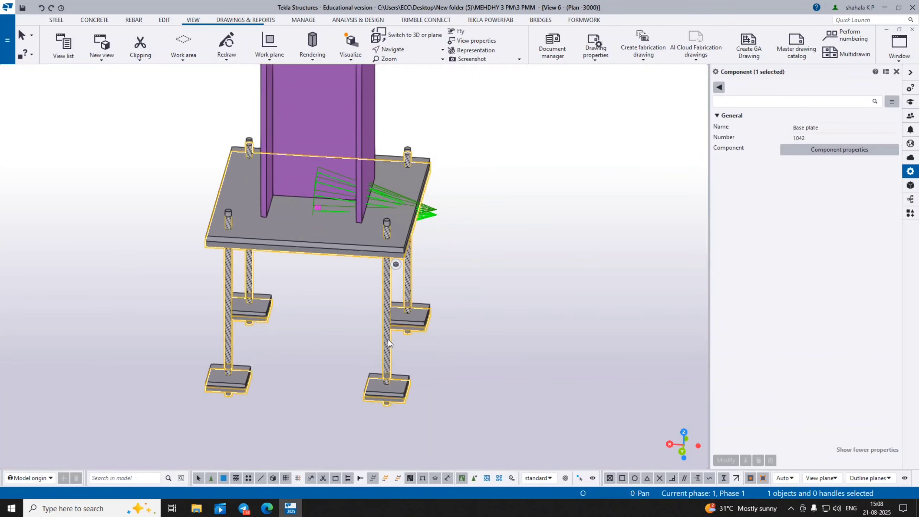
key(Delete)
Open column B's base plate properties and set the plate's left edge distance to 100, modifying the component.
scroll(321, 331, down, 4)
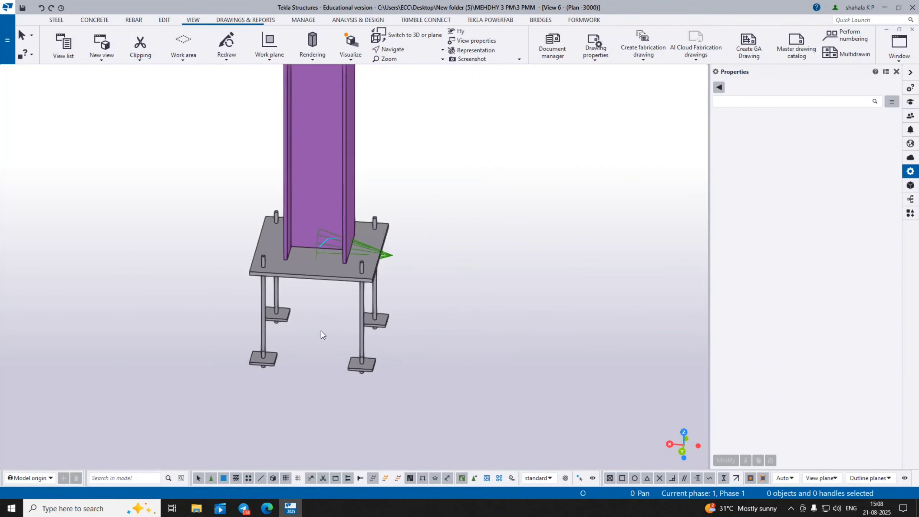
middle_drag(321, 330, 368, 370)
scroll(303, 305, down, 3)
mouse_move(344, 298)
middle_down()
mouse_move(517, 285)
mouse_move(503, 298)
mouse_move(349, 315)
middle_up()
click(453, 299)
click(821, 159)
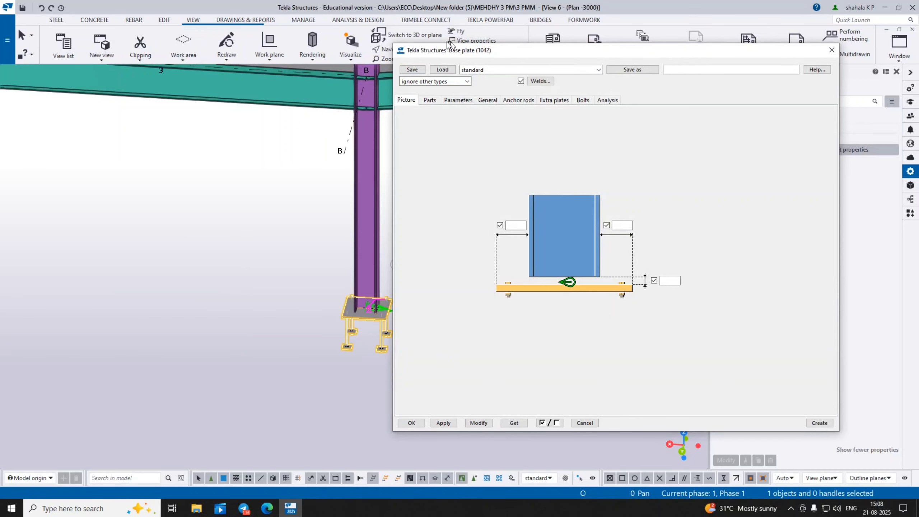
drag(520, 53, 319, 52)
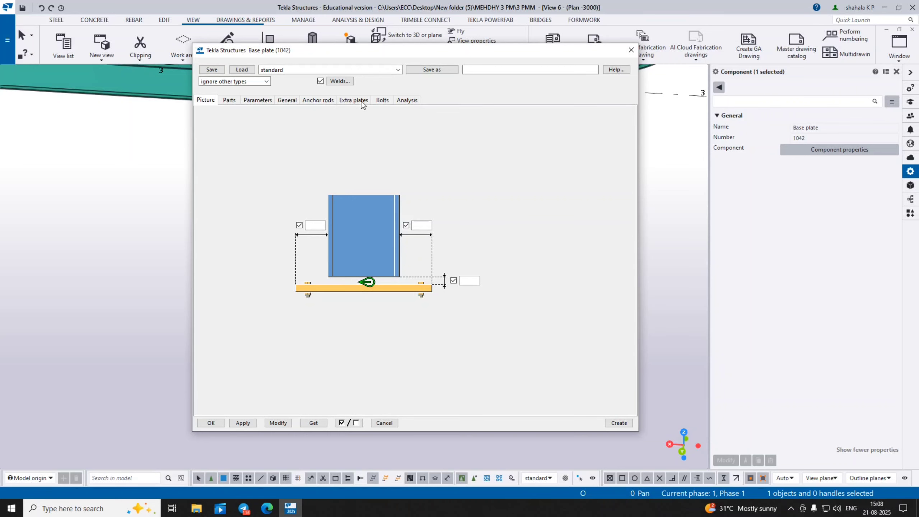
drag(394, 54, 642, 69)
scroll(292, 356, up, 5)
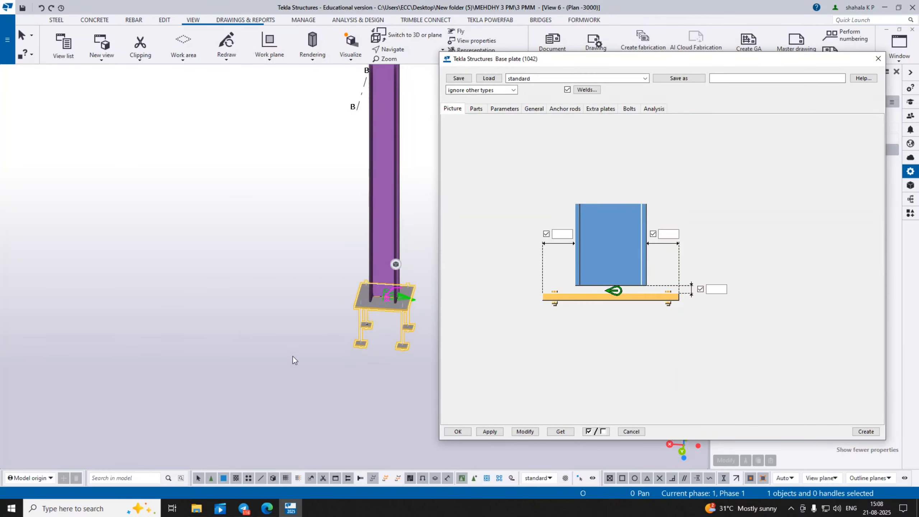
middle_drag(386, 276, 236, 302)
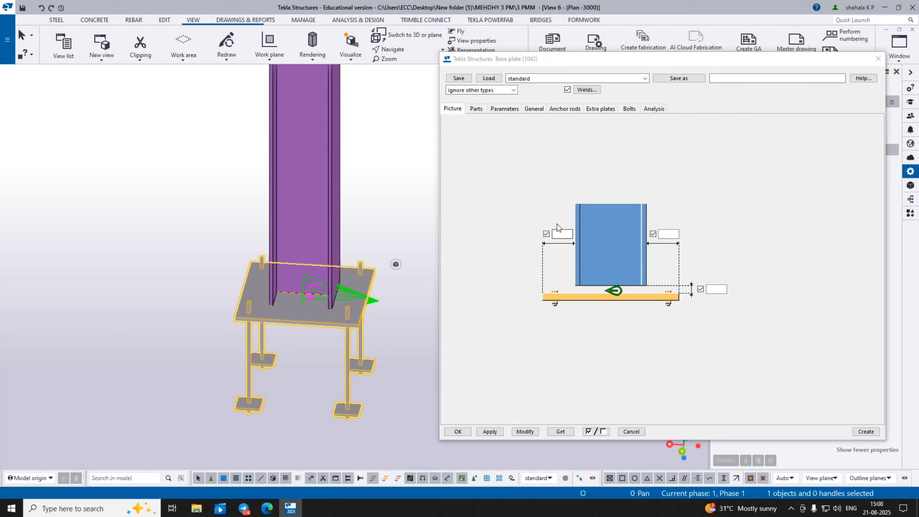
click(559, 234)
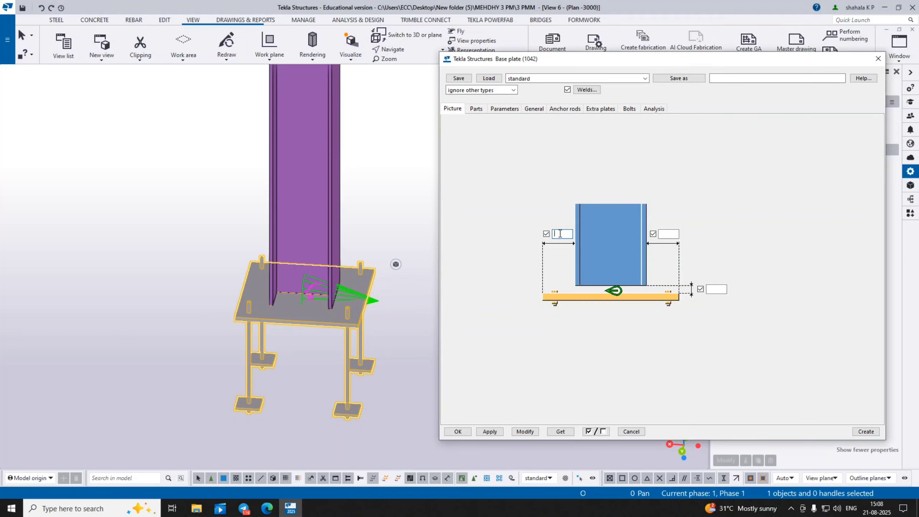
text(100)
click(525, 431)
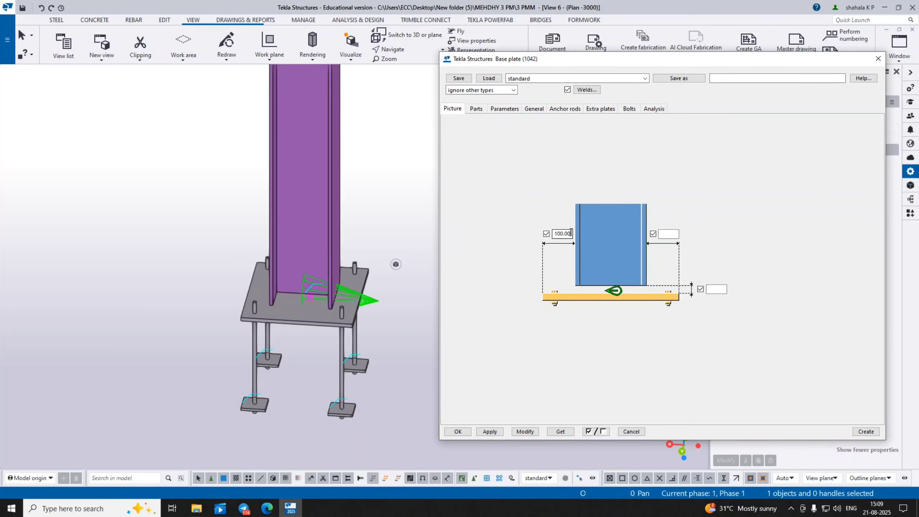
Set the left edge distance of the plate to 300 and modify the base plate.
drag(570, 233, 538, 239)
text(300)
click(524, 431)
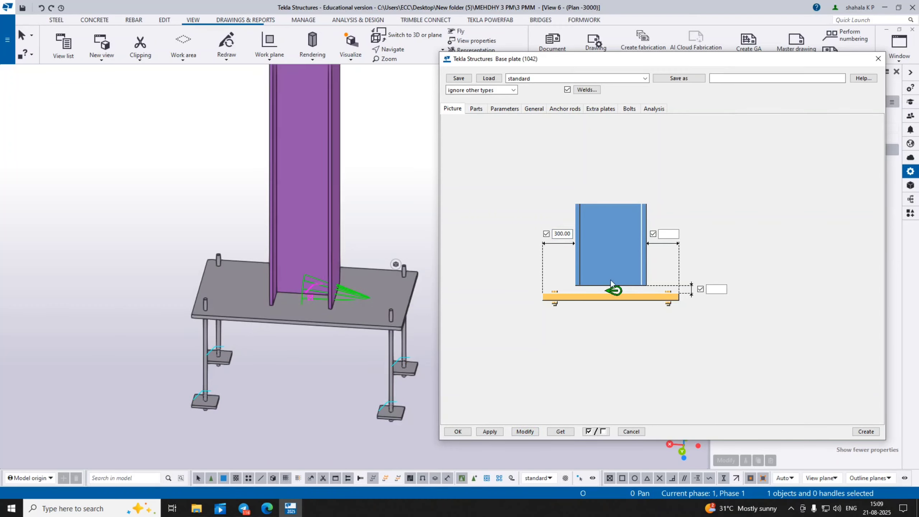
Set the right edge distance of the plate to 200 and modify the base plate.
click(666, 234)
text(200)
click(524, 431)
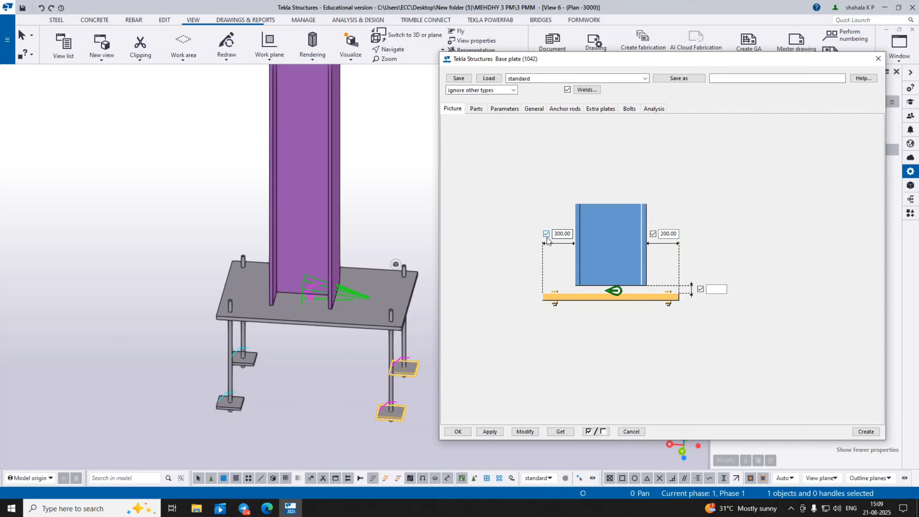
Set the left edge distance of the plate to 0 and modify the base plate.
double_click(563, 233)
text(0)
click(525, 431)
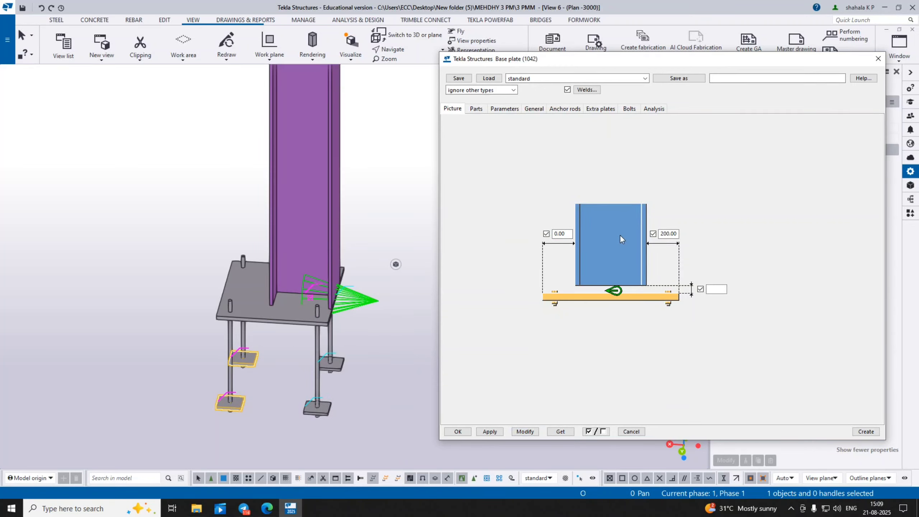
Set the left edge distance back to 100 and toggle its checkbox off and on, modifying the base plate each time.
double_click(561, 233)
text(100)
click(546, 233)
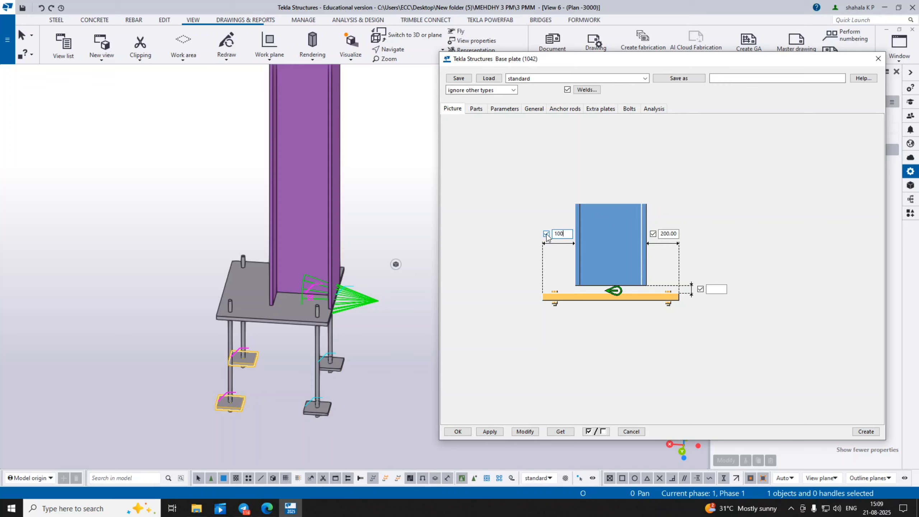
click(524, 431)
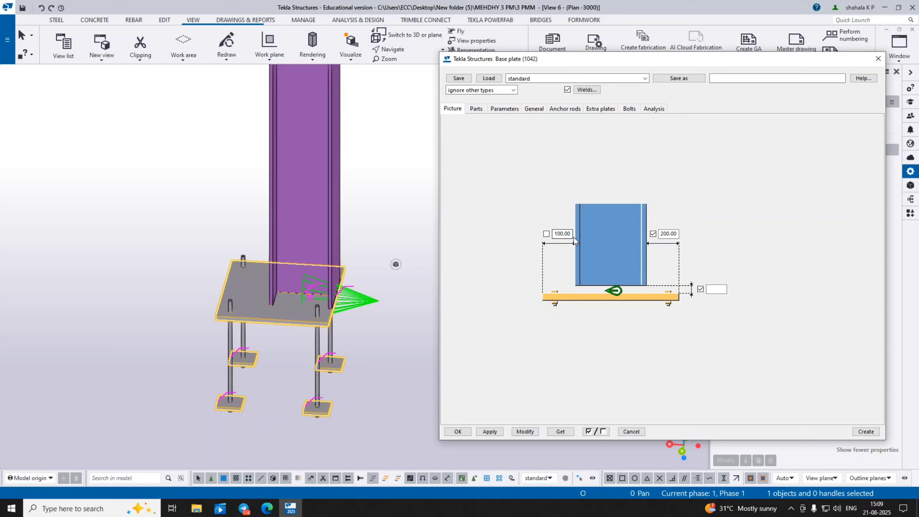
click(547, 234)
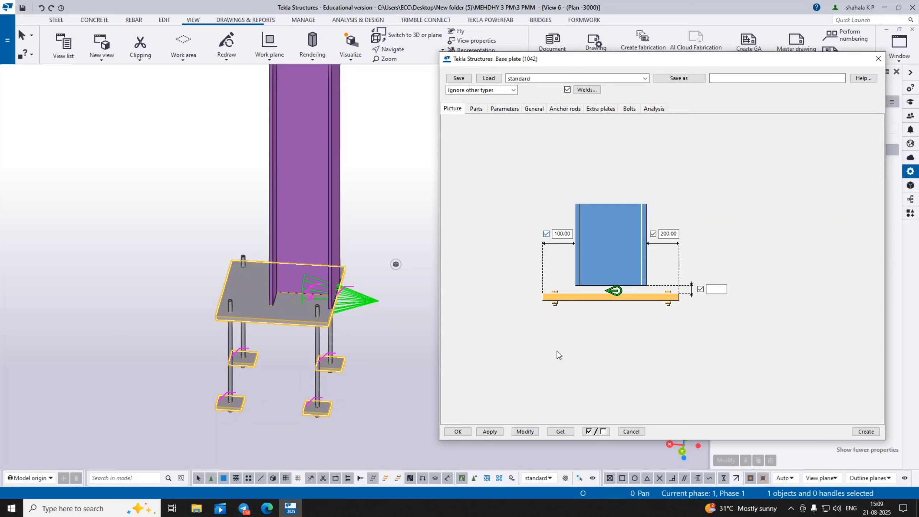
click(526, 431)
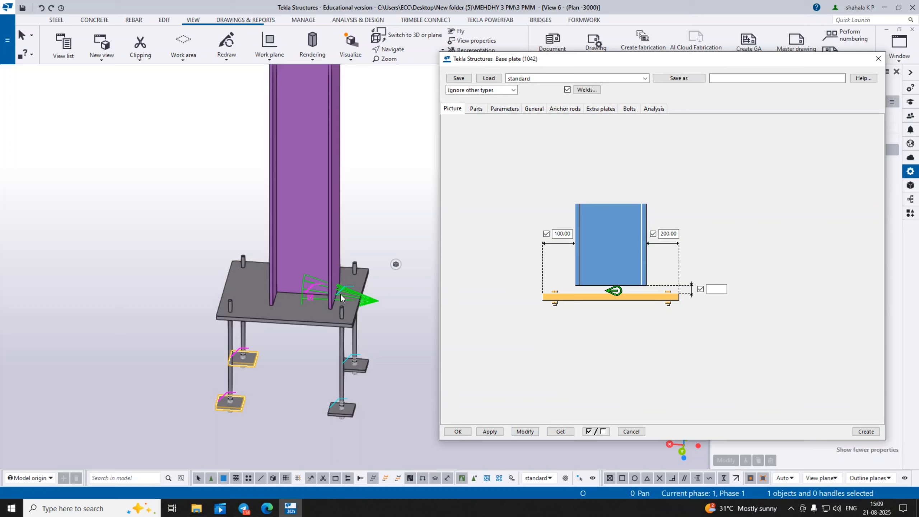
click(546, 234)
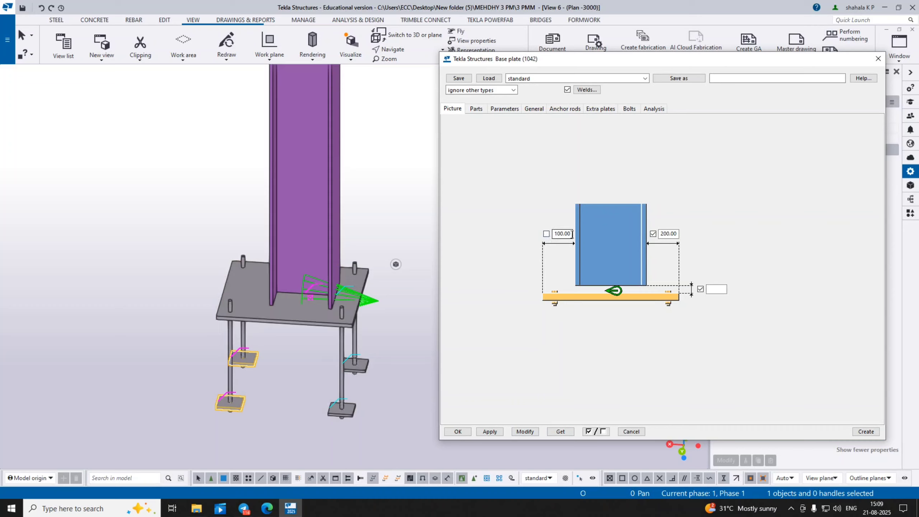
Set the left edge distance of the plate to 500 and modify the base plate.
double_click(563, 233)
text(500)
click(525, 431)
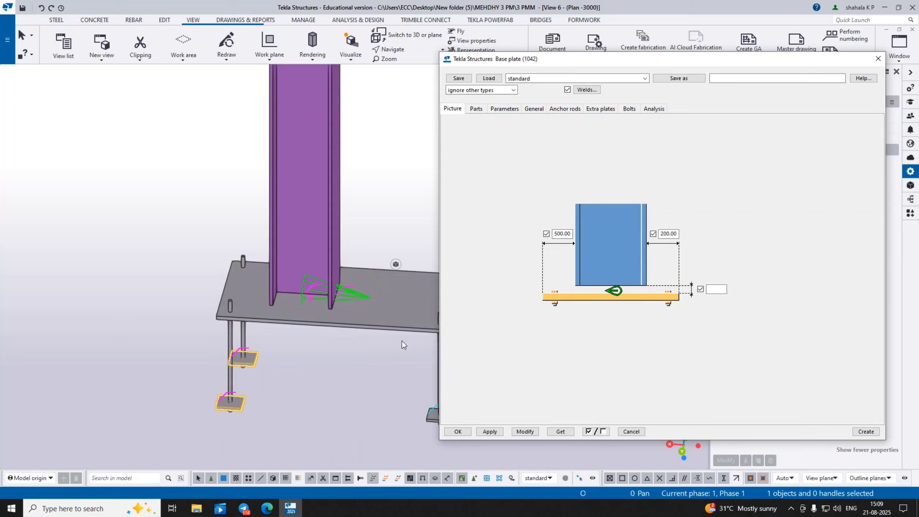
Reset the left edge distance to 0 and modify the base plate.
scroll(402, 341, down, 3)
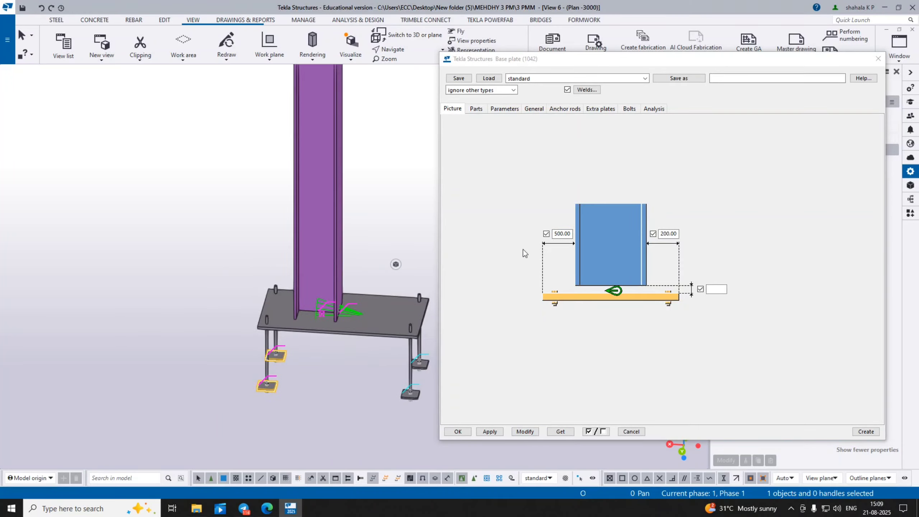
click(543, 238)
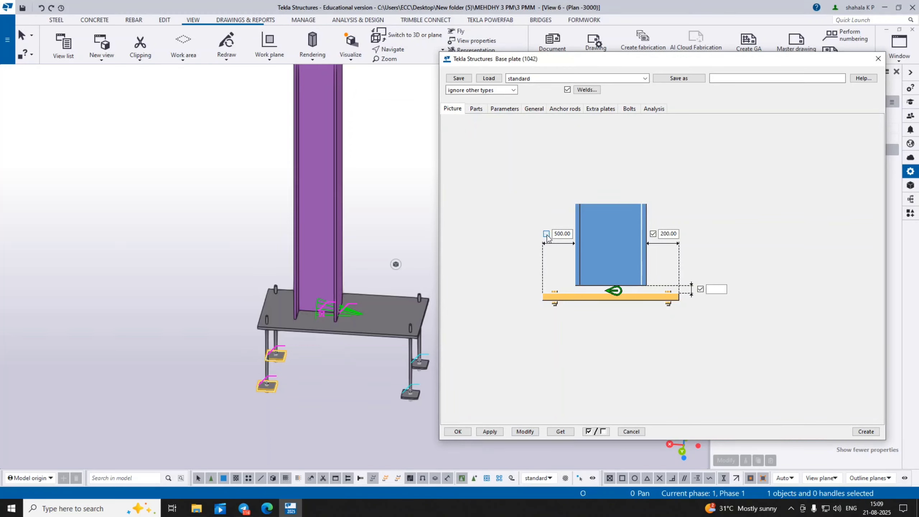
double_click(571, 234)
text(0)
click(524, 431)
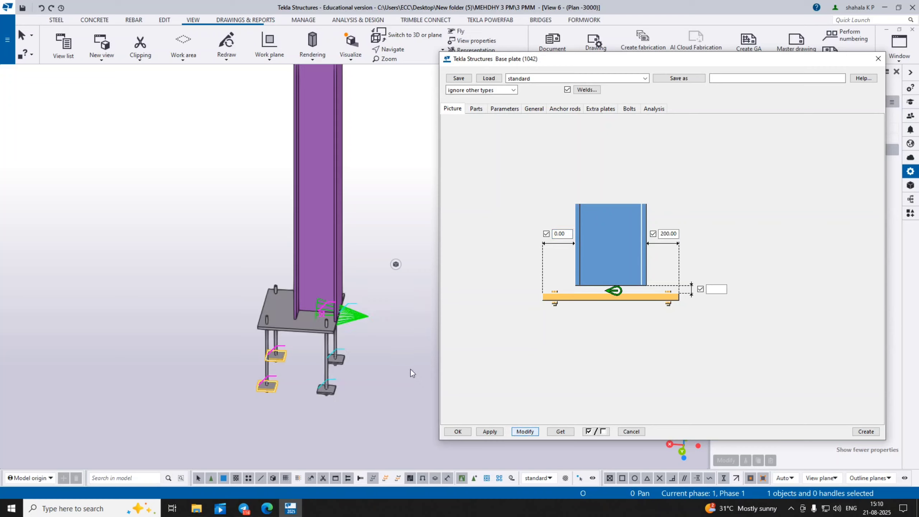
Clear the left edge distance value and modify the base plate.
double_click(560, 233)
key(Delete)
click(535, 432)
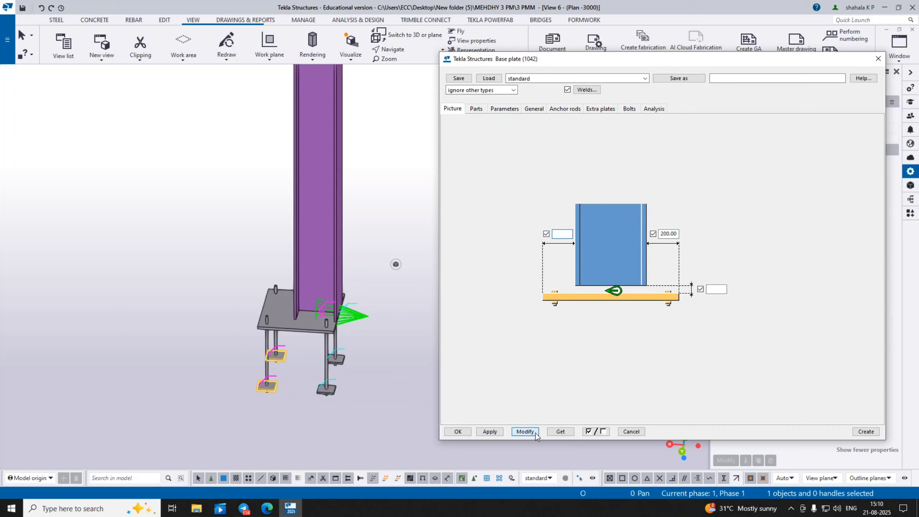
Set the right edge distance of the plate to 0 and modify the base plate.
double_click(675, 233)
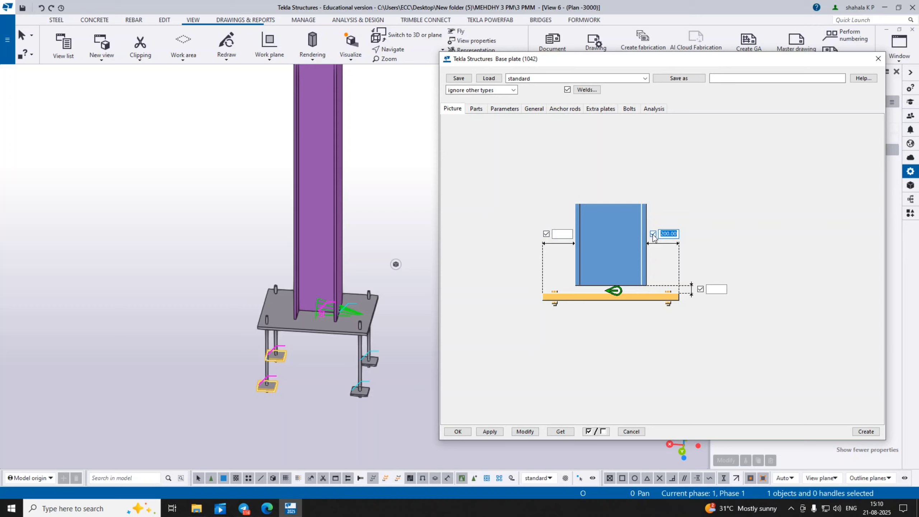
text(0)
click(526, 431)
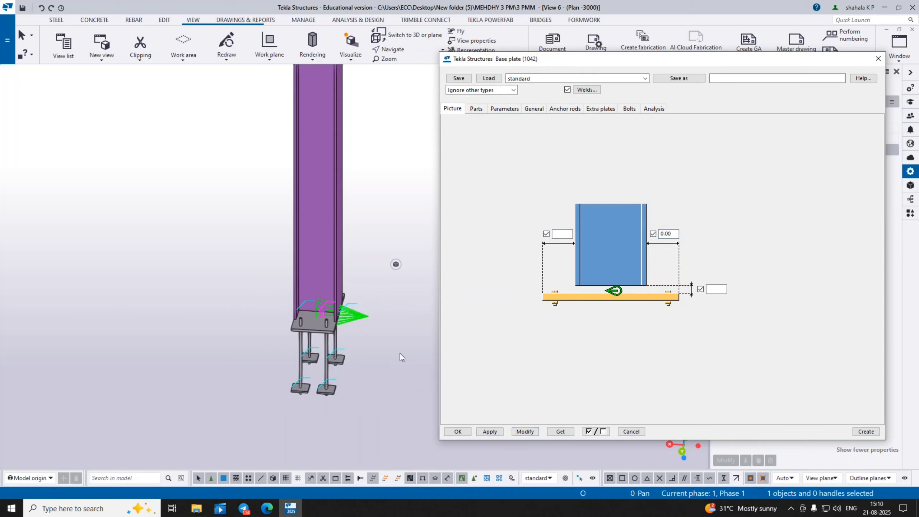
Clear the right edge distance value and modify the base plate.
double_click(669, 233)
key(BackSpace)
click(524, 432)
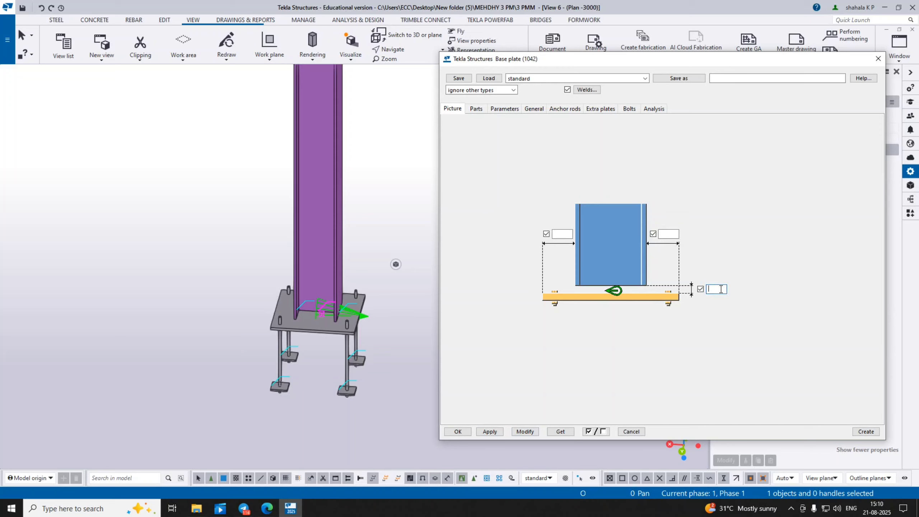
Examine the Parts settings of the base plate, then close the properties dialog.
click(477, 109)
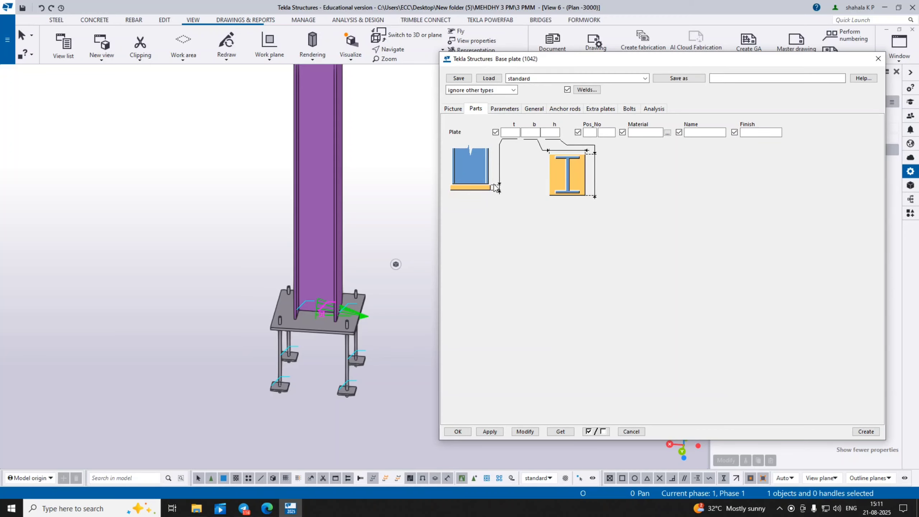
click(878, 59)
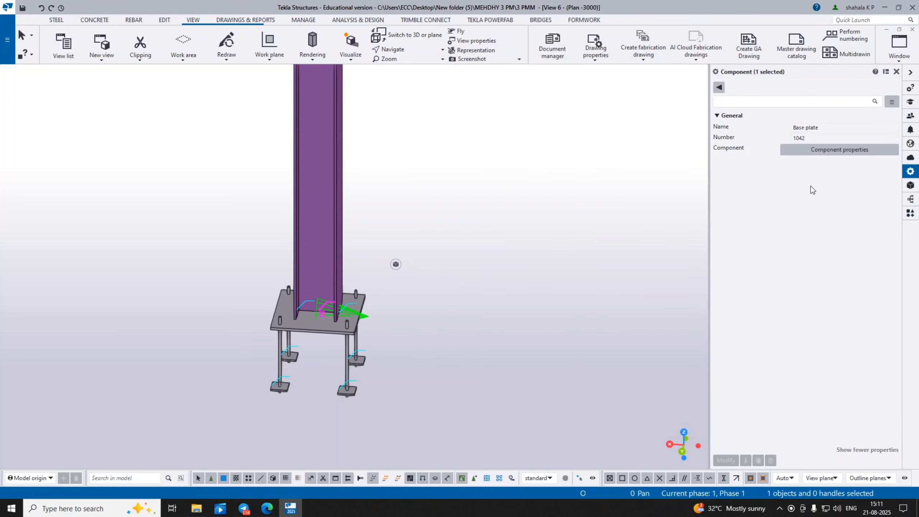
click(863, 158)
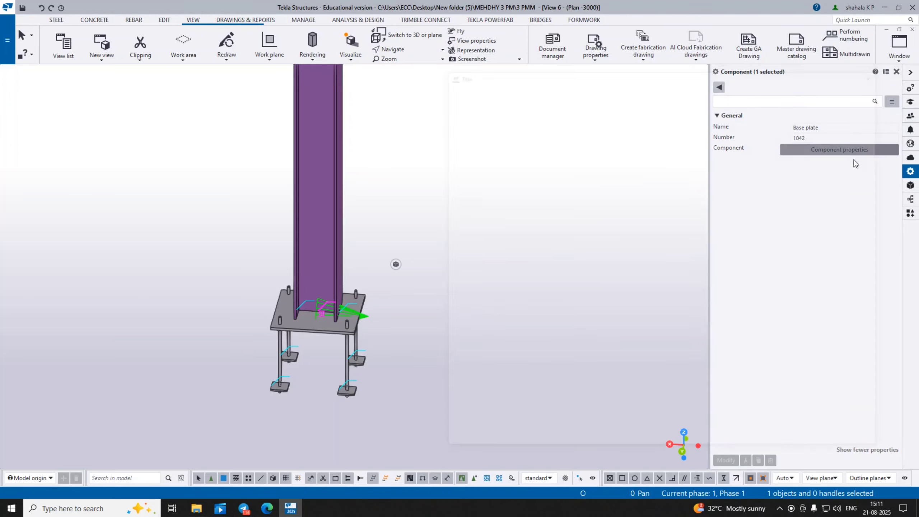
click(878, 58)
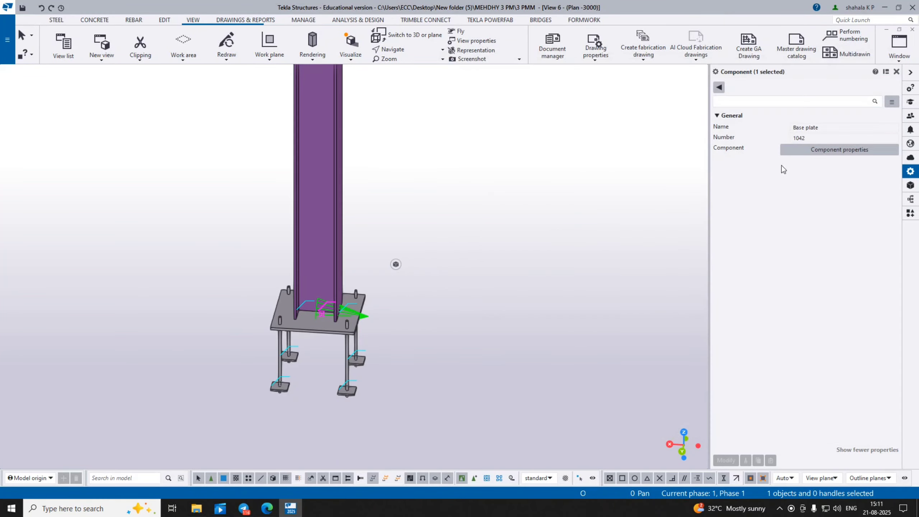
Select an anchor rod of the base plate component and inspect its profile settings.
click(816, 149)
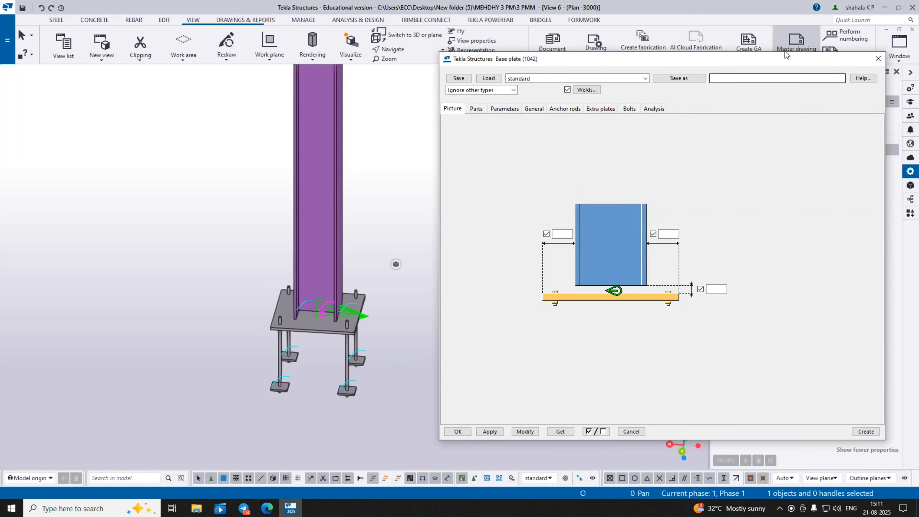
click(878, 58)
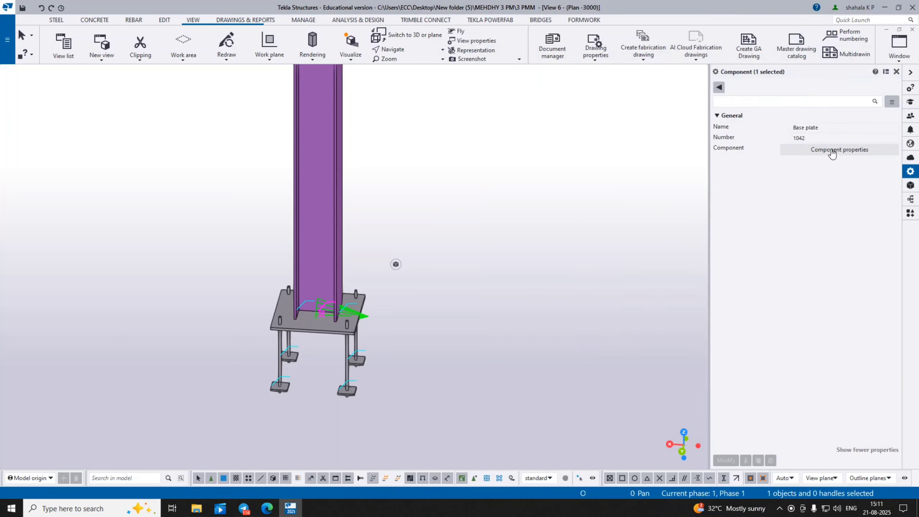
scroll(315, 345, up, 3)
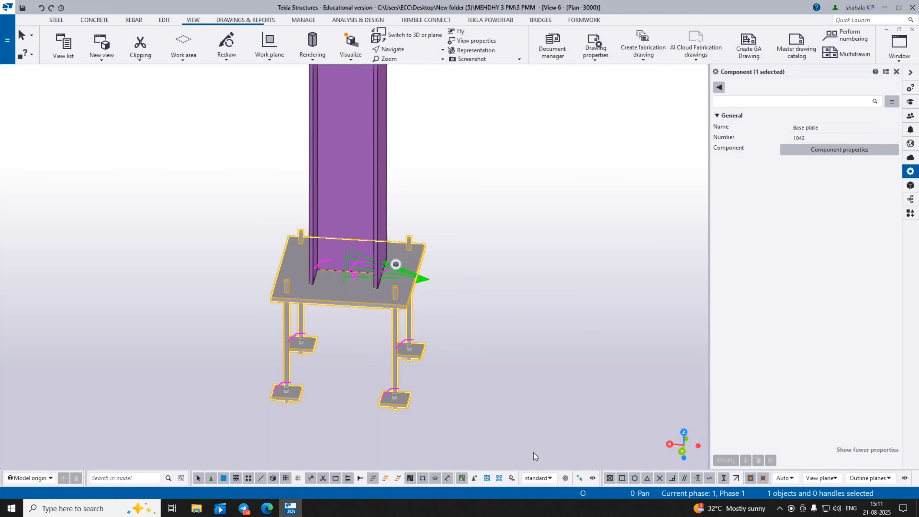
click(472, 478)
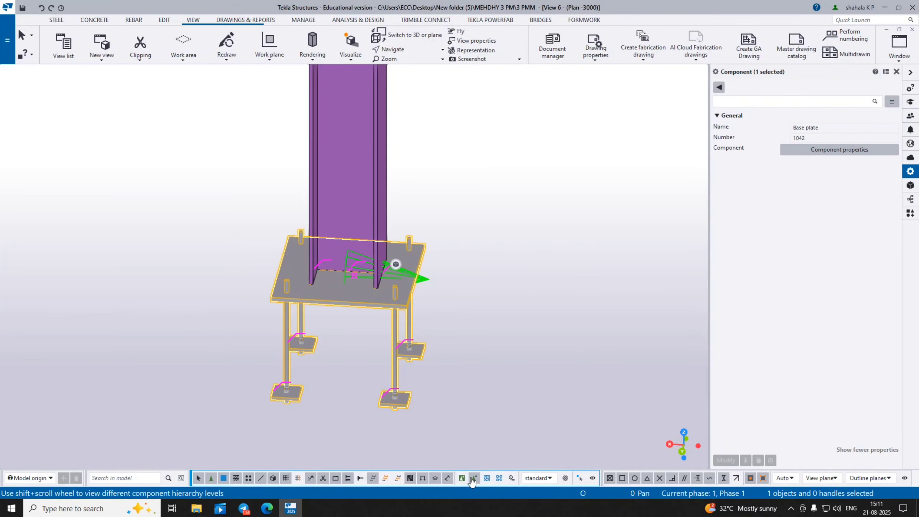
click(454, 372)
click(395, 349)
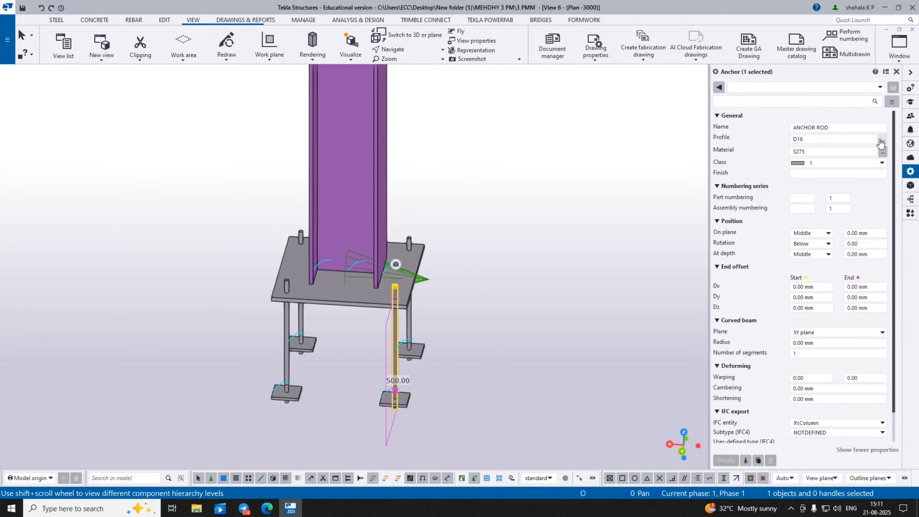
click(882, 139)
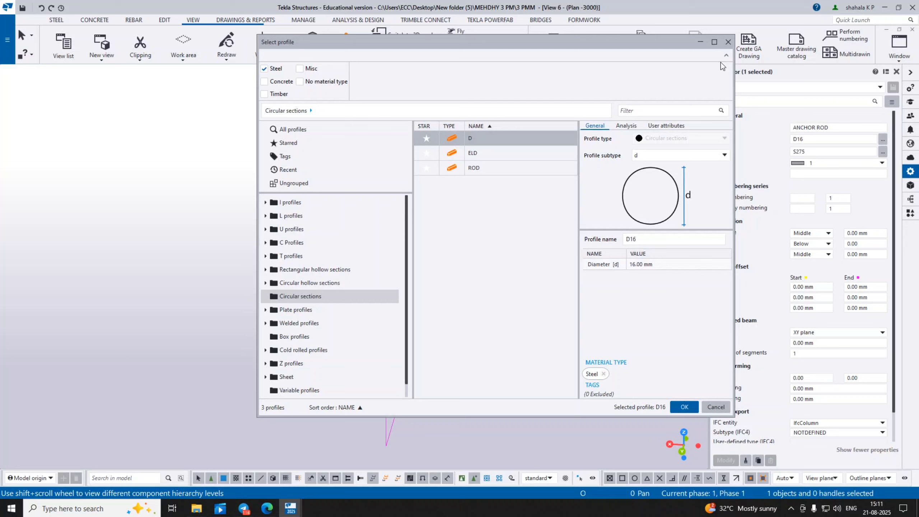
click(728, 42)
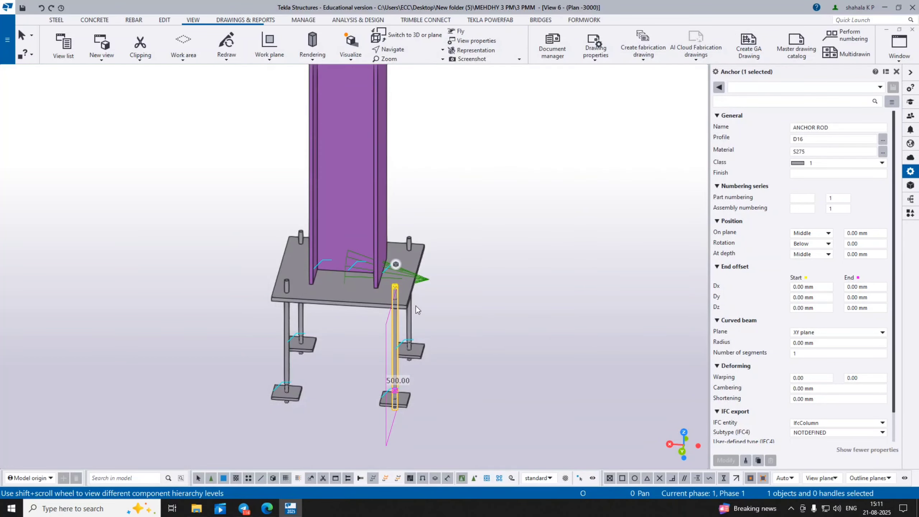
Reselect the base plate component and review the plate material options in its Parts settings.
click(491, 282)
click(406, 300)
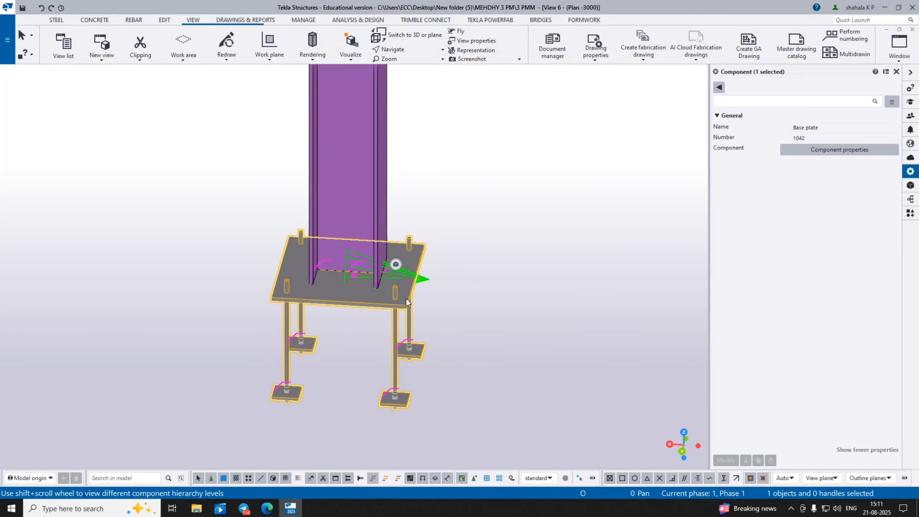
click(829, 156)
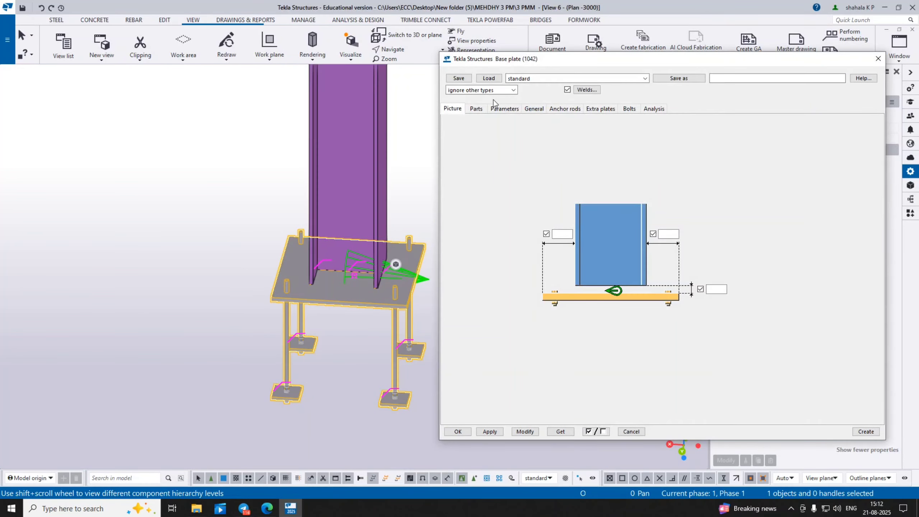
click(476, 109)
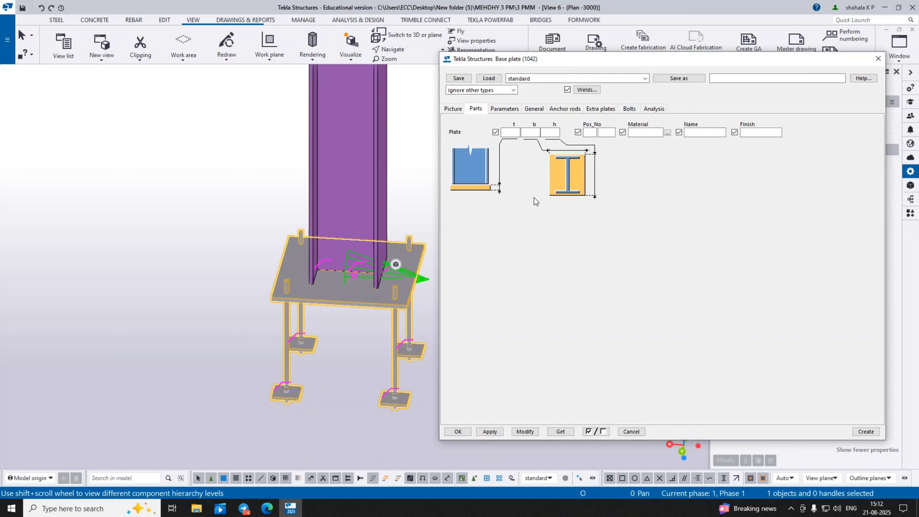
click(667, 133)
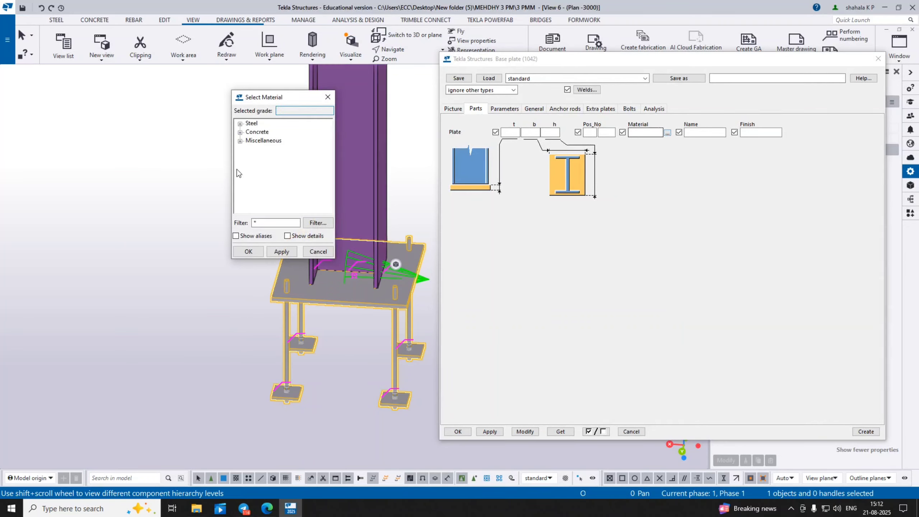
click(240, 124)
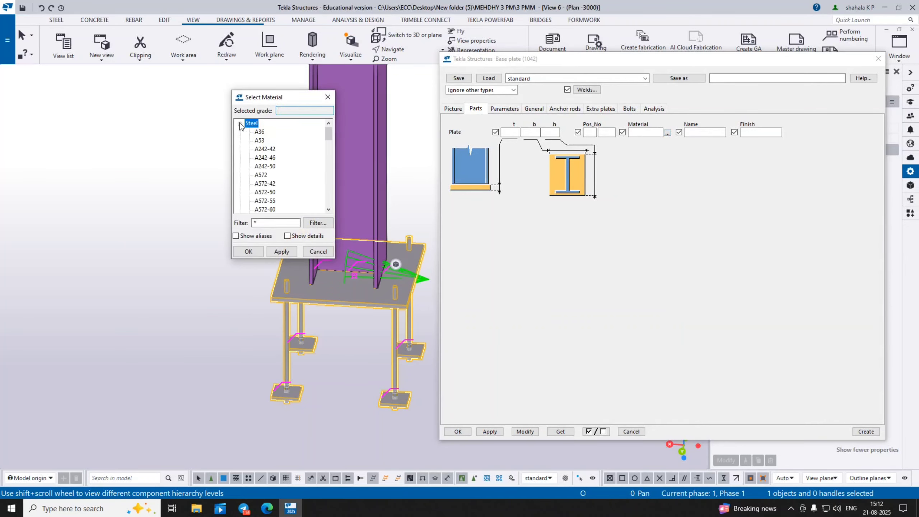
click(327, 97)
Review the weld preparation and mounting groove options in the base plate's Parameters settings.
click(503, 109)
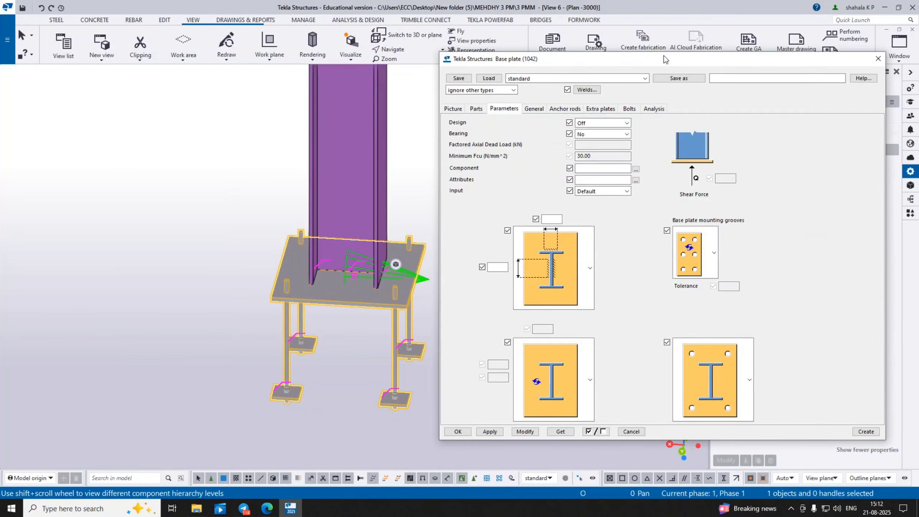
drag(663, 59, 470, 42)
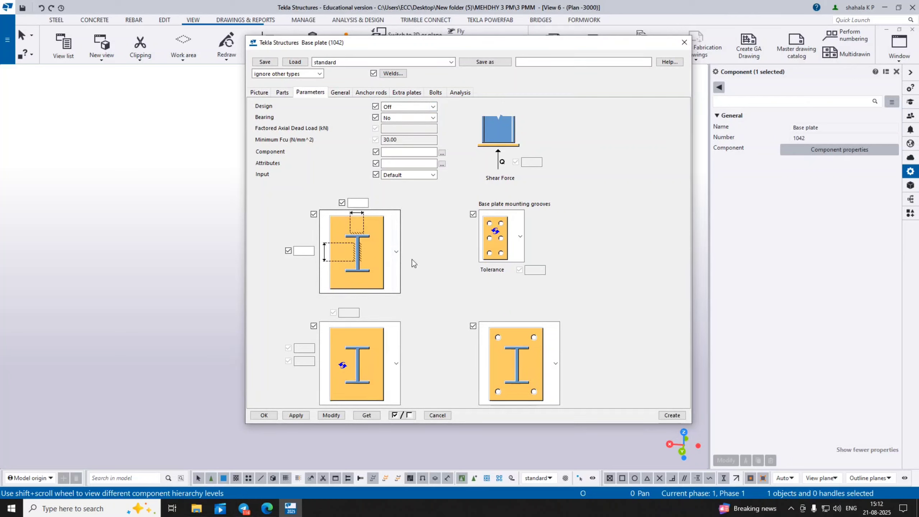
click(399, 254)
click(341, 261)
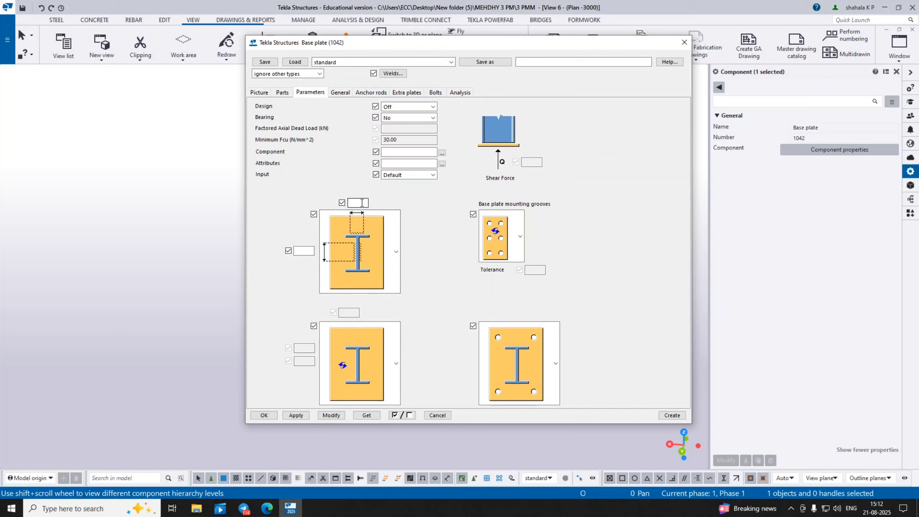
click(378, 248)
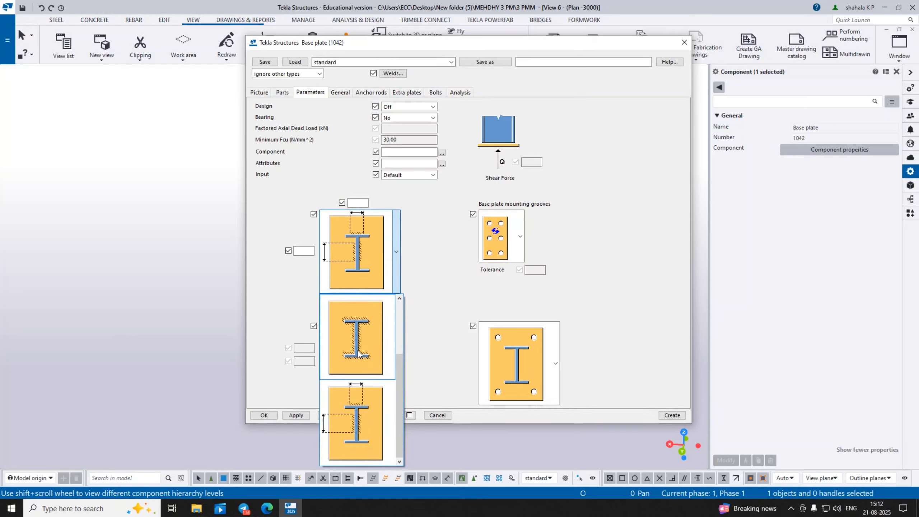
scroll(351, 391, up, 2)
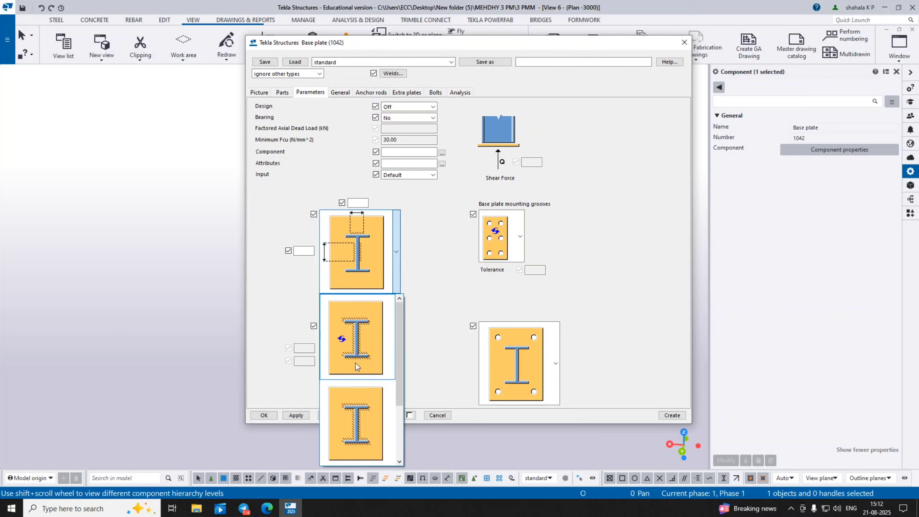
scroll(356, 364, down, 1)
click(393, 273)
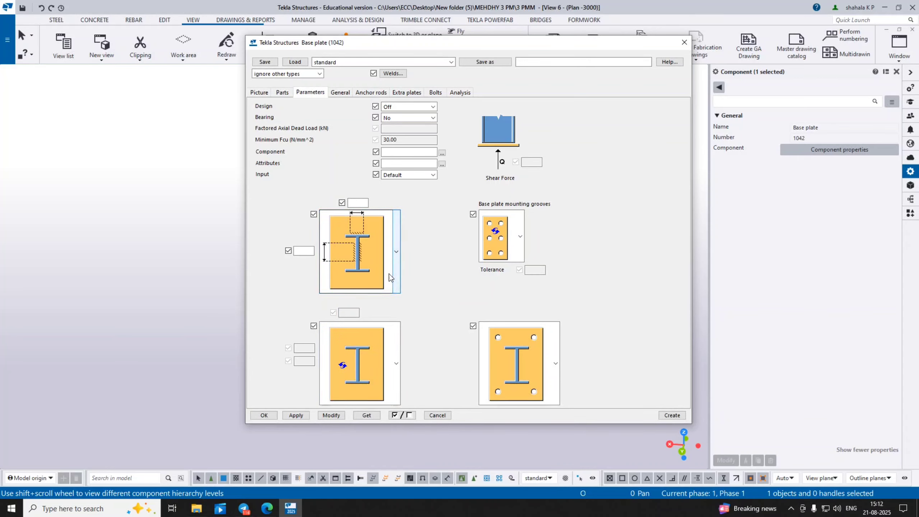
click(520, 239)
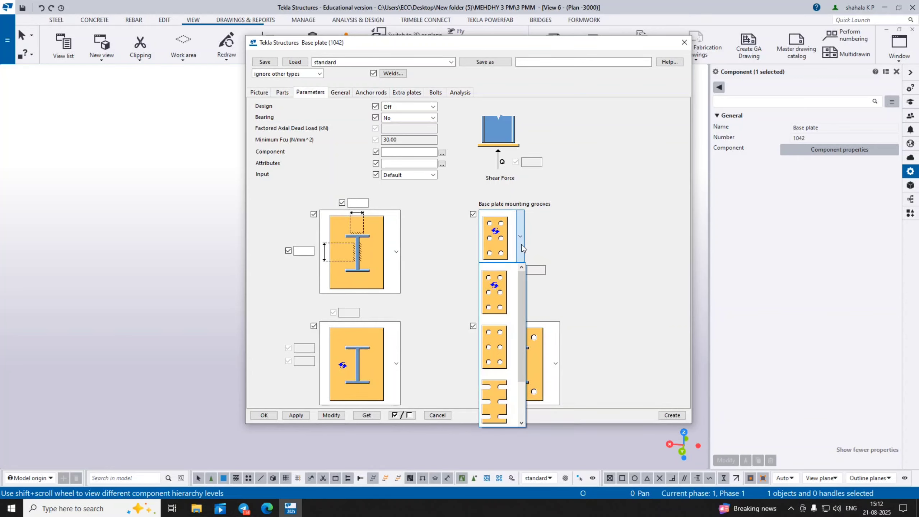
click(521, 248)
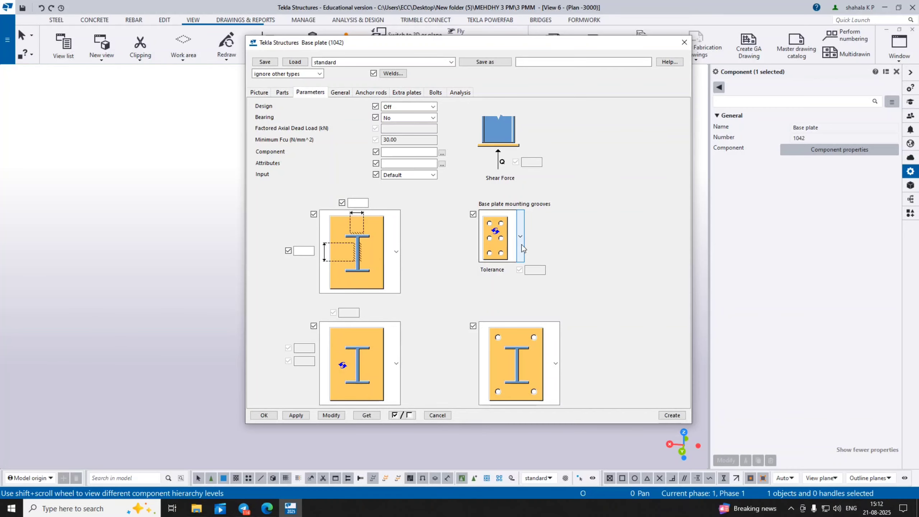
Set the base plate mounting grooves to a single edge-notch type and modify the base plate.
drag(470, 44, 675, 16)
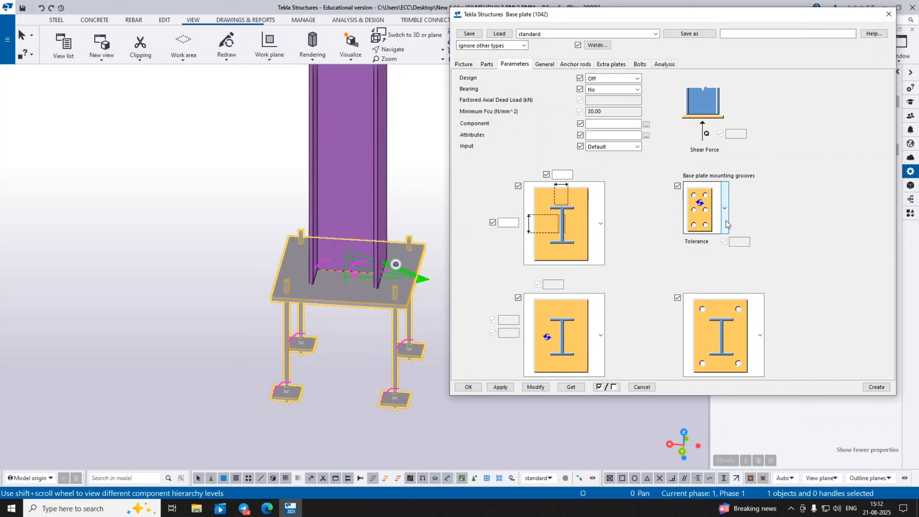
scroll(727, 224, down, 1)
click(726, 224)
click(703, 332)
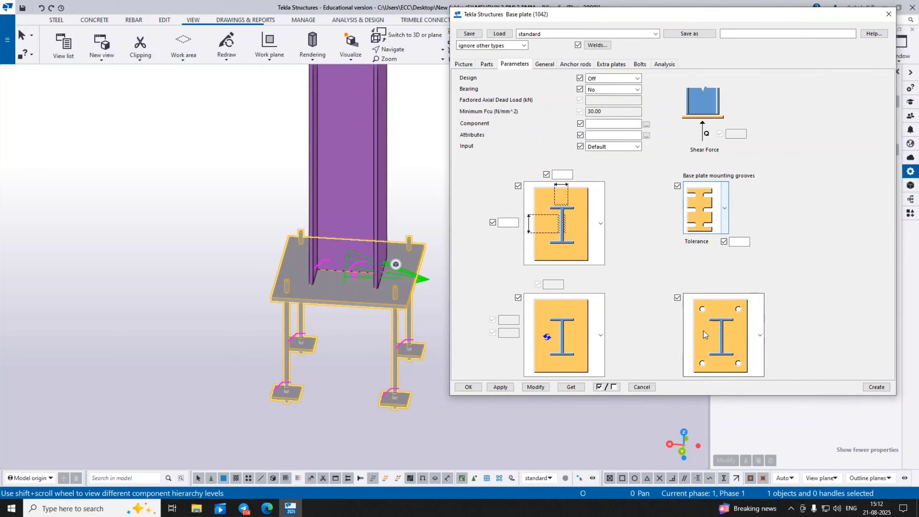
click(536, 386)
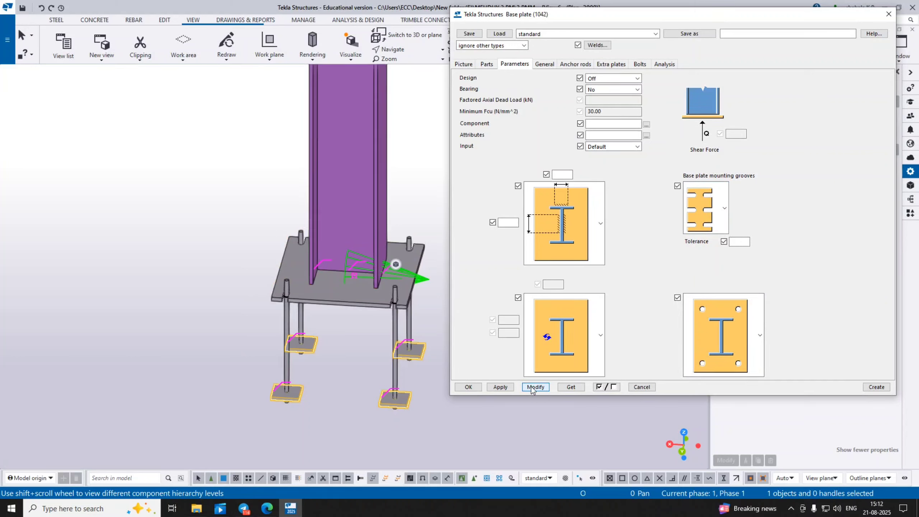
Change the base plate mounting grooves to the double edge-notch type and modify the base plate.
scroll(402, 291, up, 5)
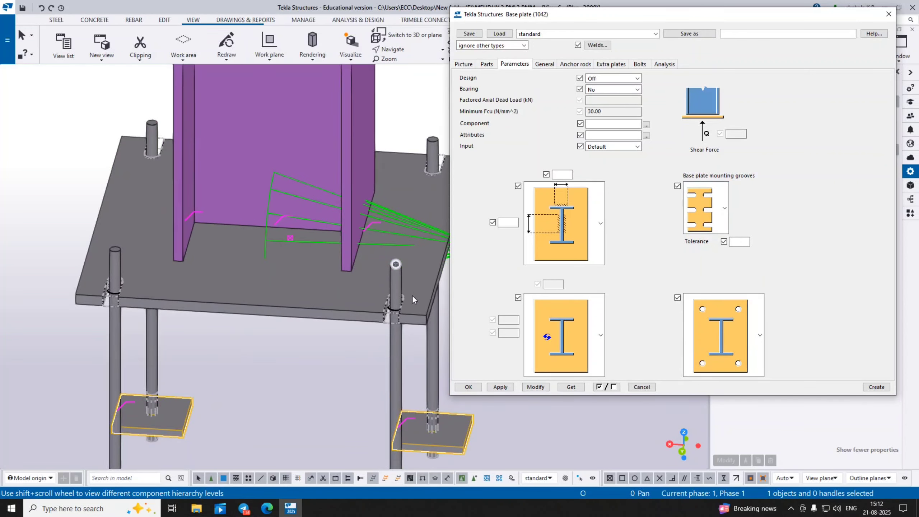
scroll(414, 299, down, 4)
click(725, 208)
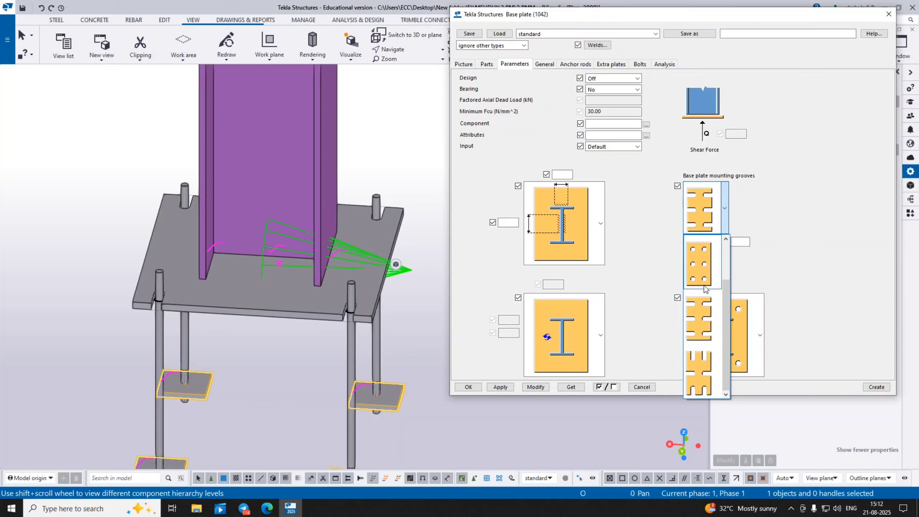
click(706, 362)
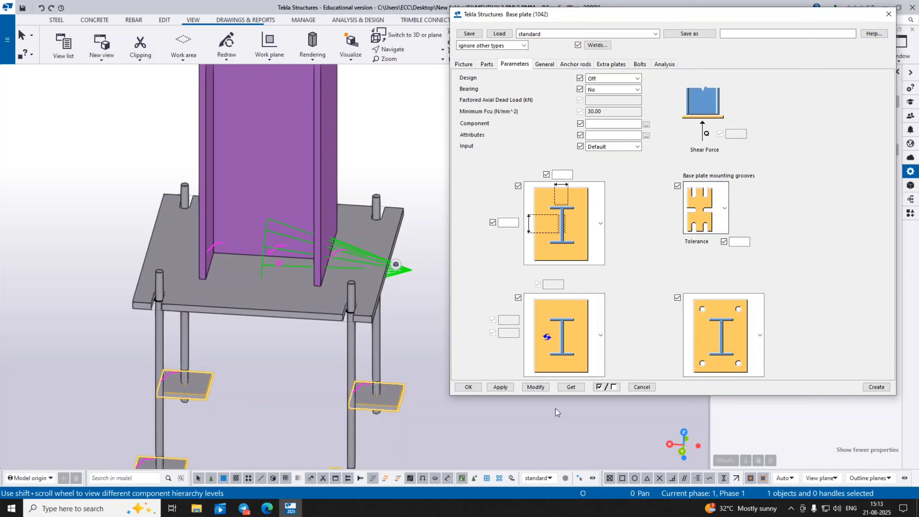
click(543, 387)
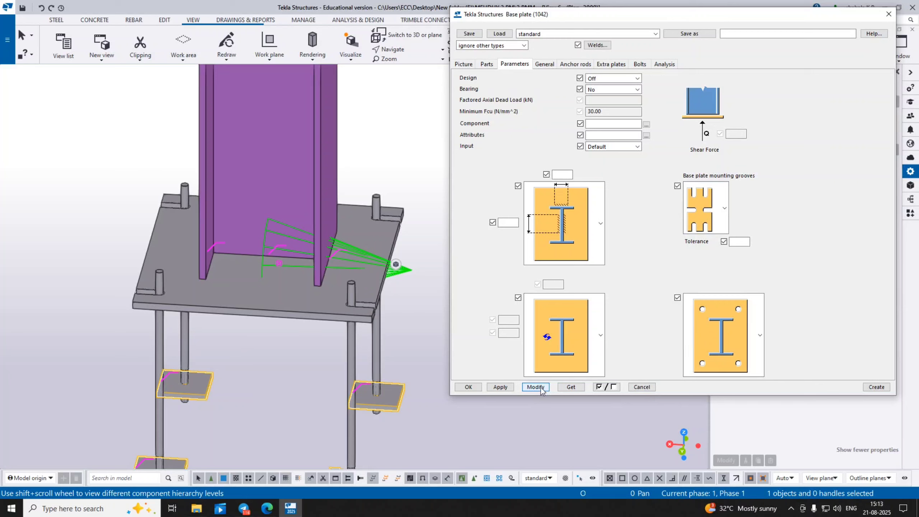
Set the anchor hole type to curved slots and modify the base plate.
click(726, 208)
click(726, 209)
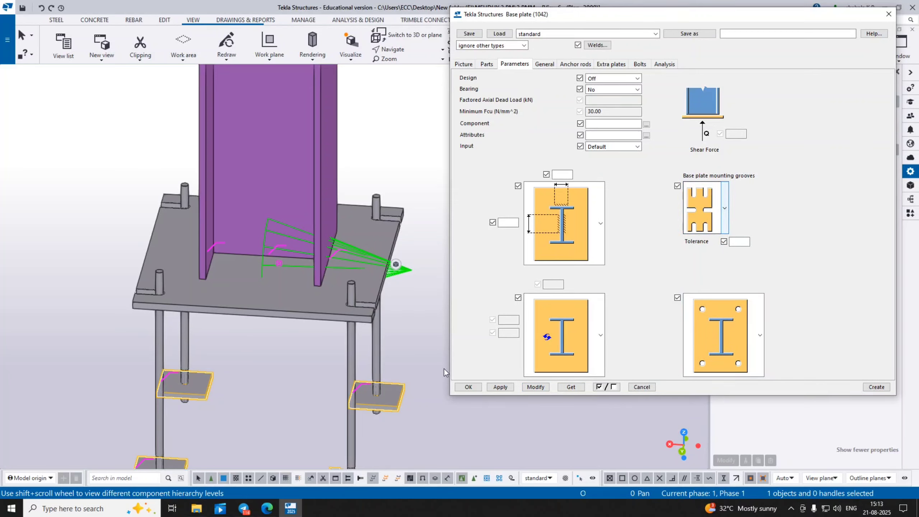
click(603, 338)
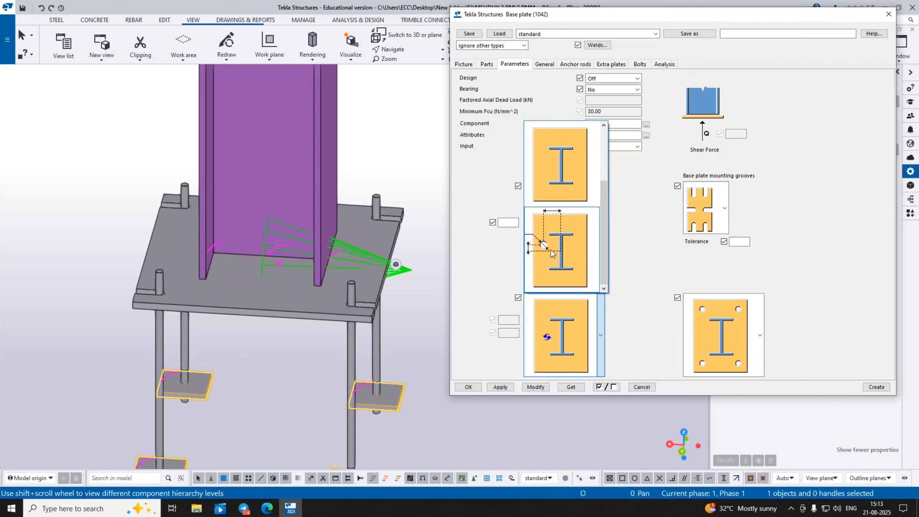
scroll(550, 250, up, 3)
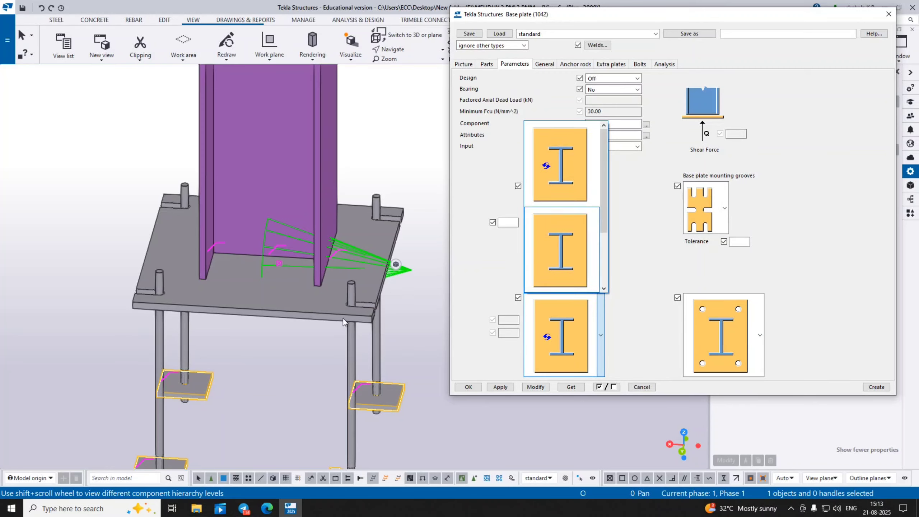
click(597, 352)
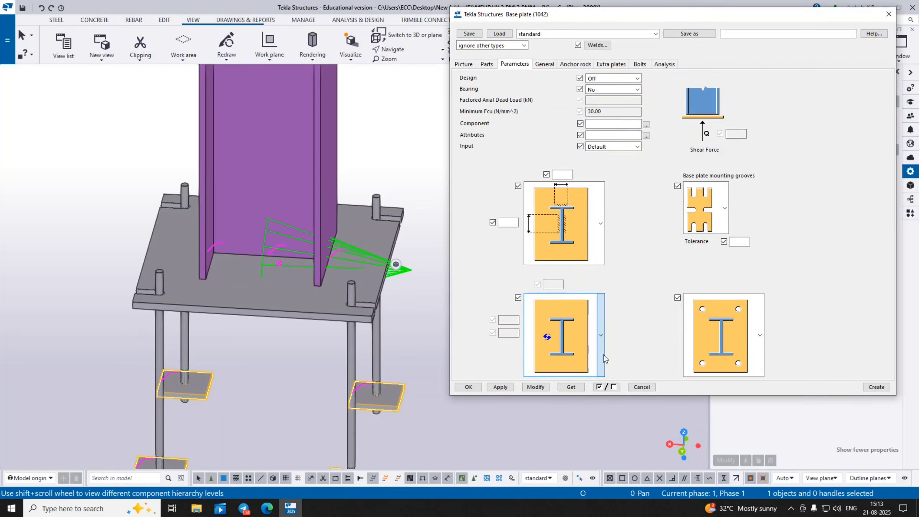
click(760, 336)
scroll(728, 245, up, 3)
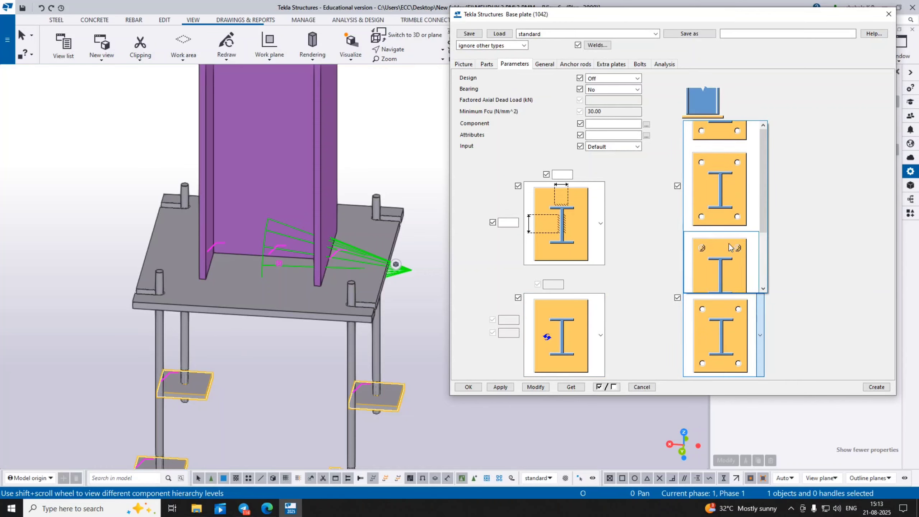
scroll(728, 243, down, 1)
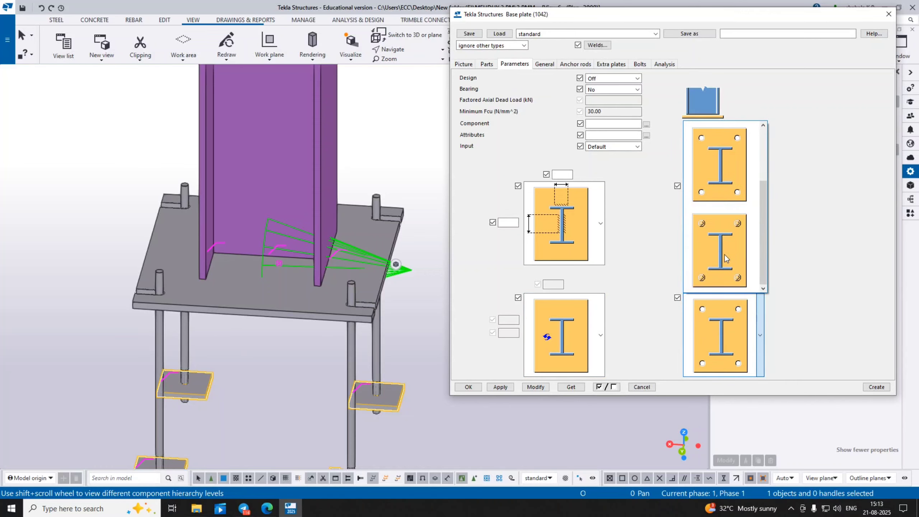
click(728, 245)
click(536, 387)
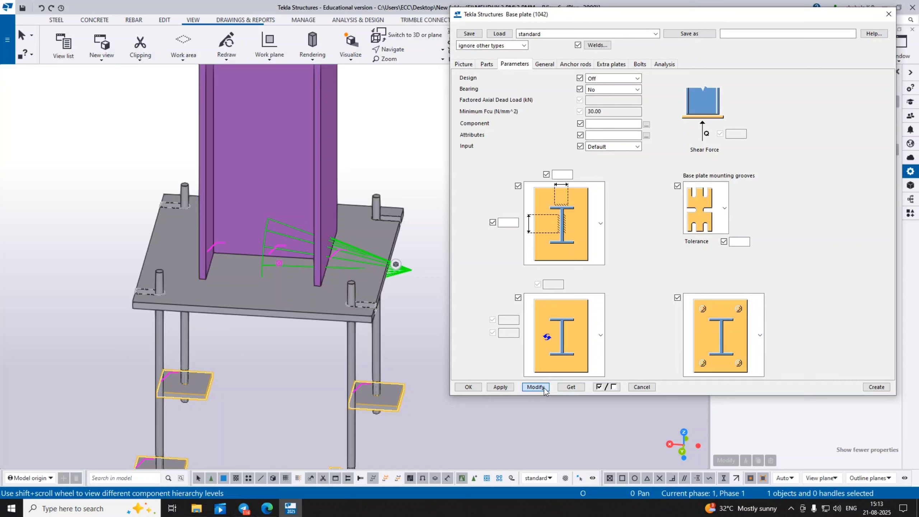
scroll(384, 351, up, 3)
middle_drag(353, 335, 348, 353)
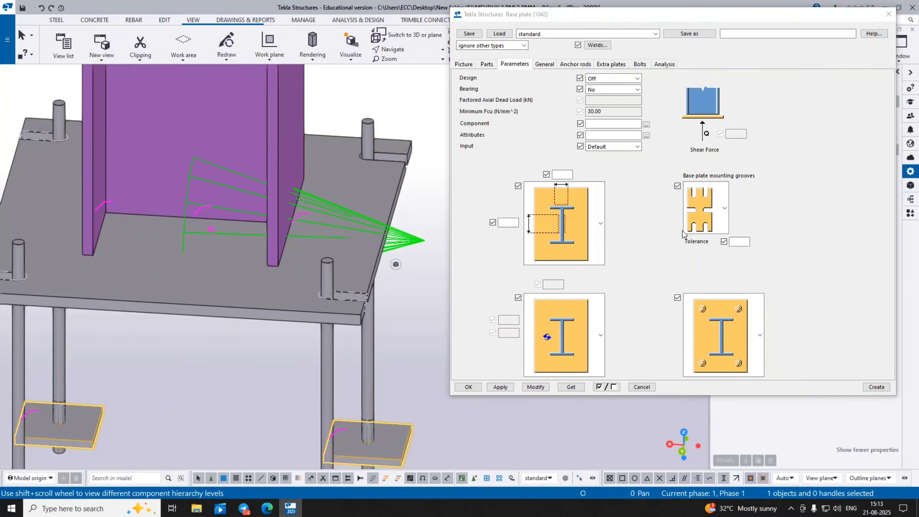
Set the anchor rods to the L-bent hook shape and modify the base plate.
click(545, 65)
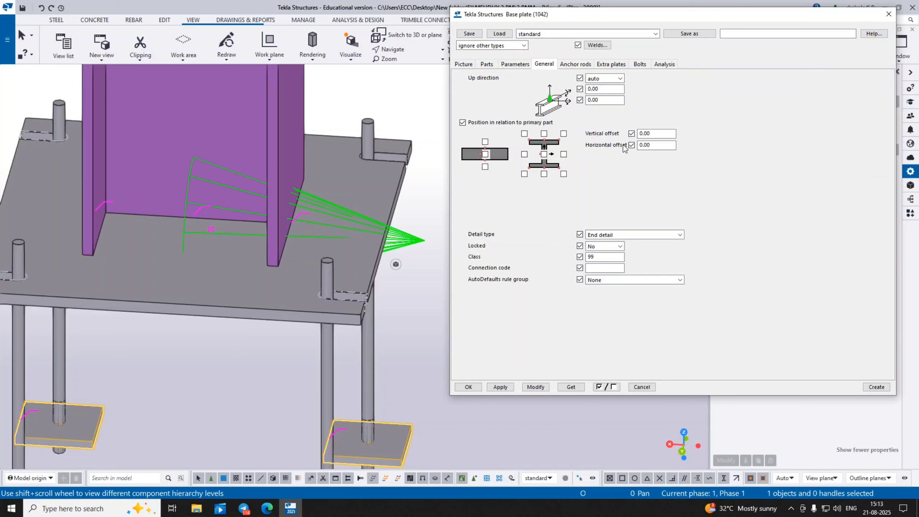
click(571, 64)
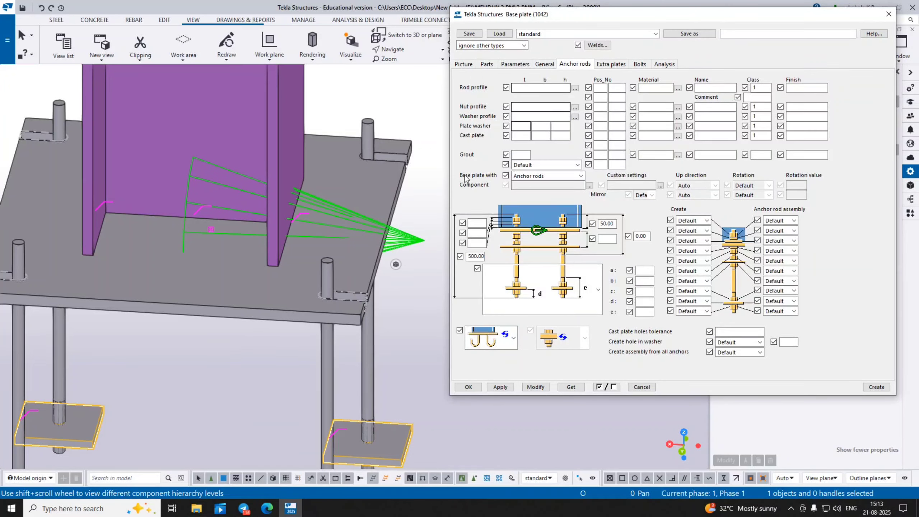
click(599, 290)
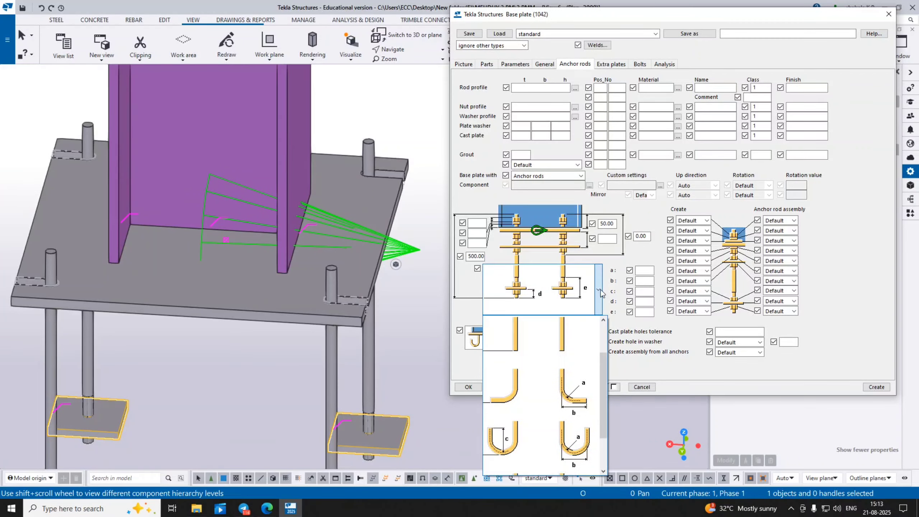
click(533, 375)
click(536, 386)
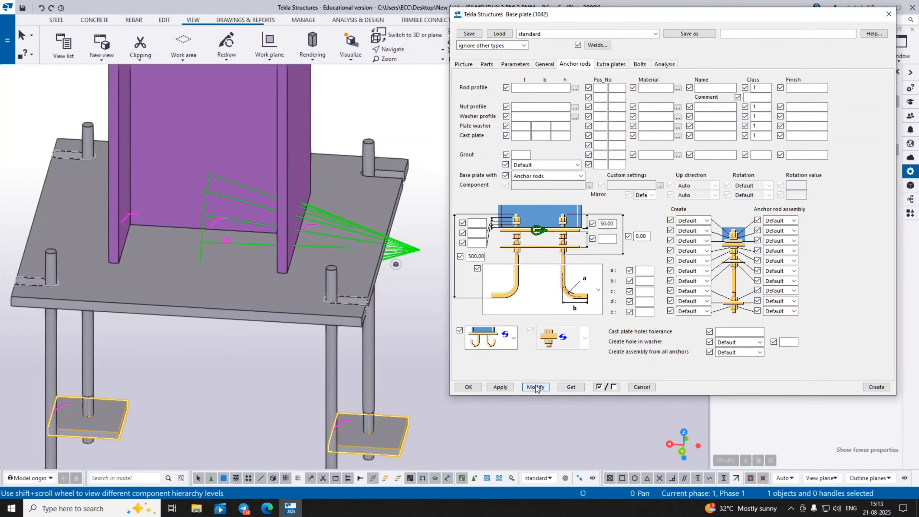
Change the anchor rods to straight rods with nuts and modify the base plate.
scroll(401, 375, down, 3)
middle_drag(356, 276, 344, 237)
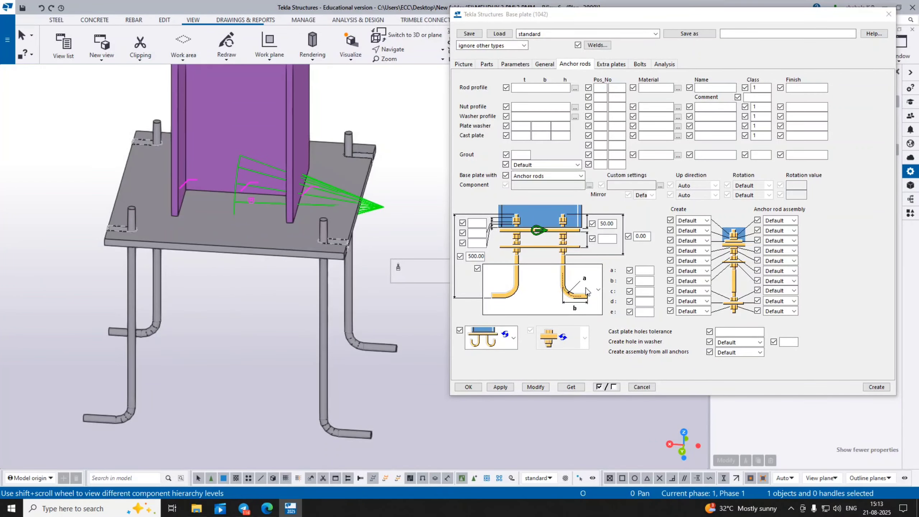
click(597, 288)
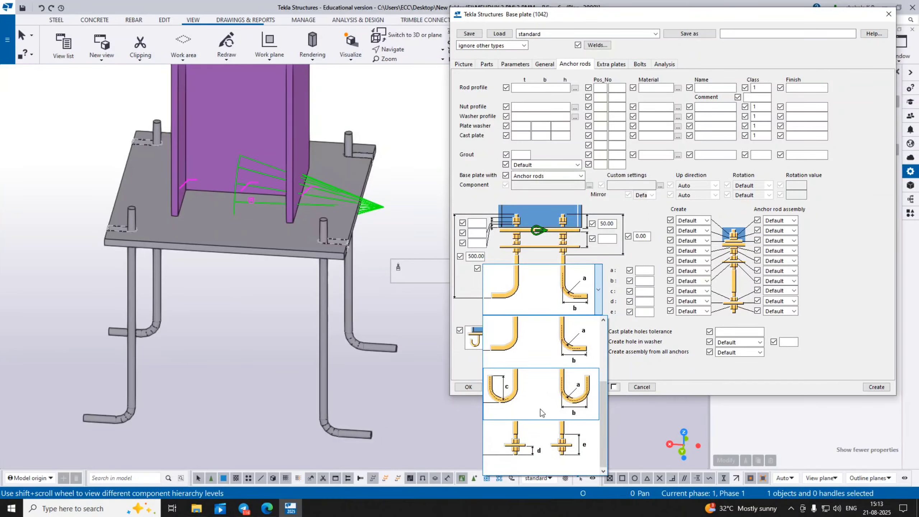
click(581, 405)
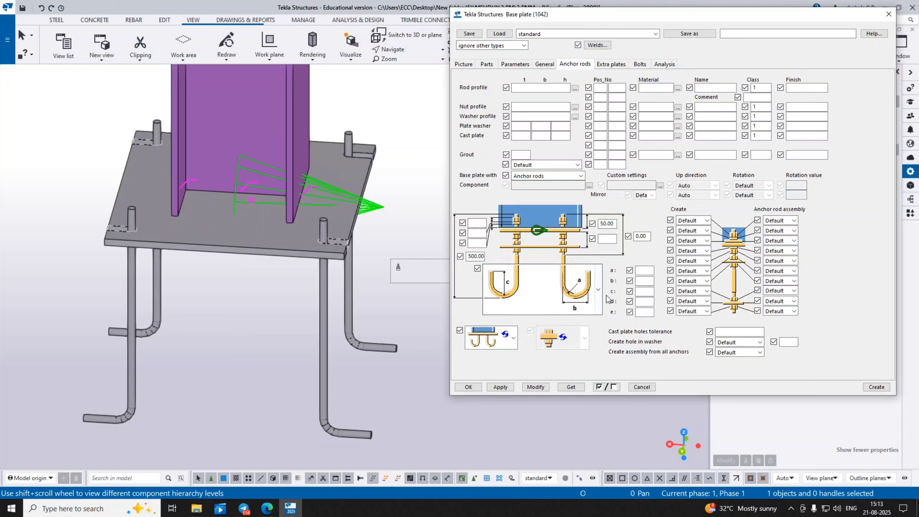
click(552, 292)
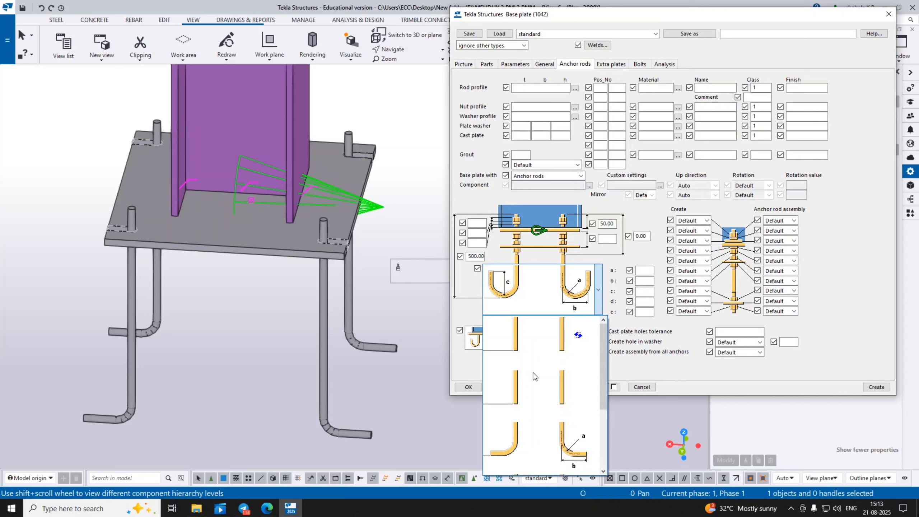
scroll(534, 377, down, 2)
click(534, 443)
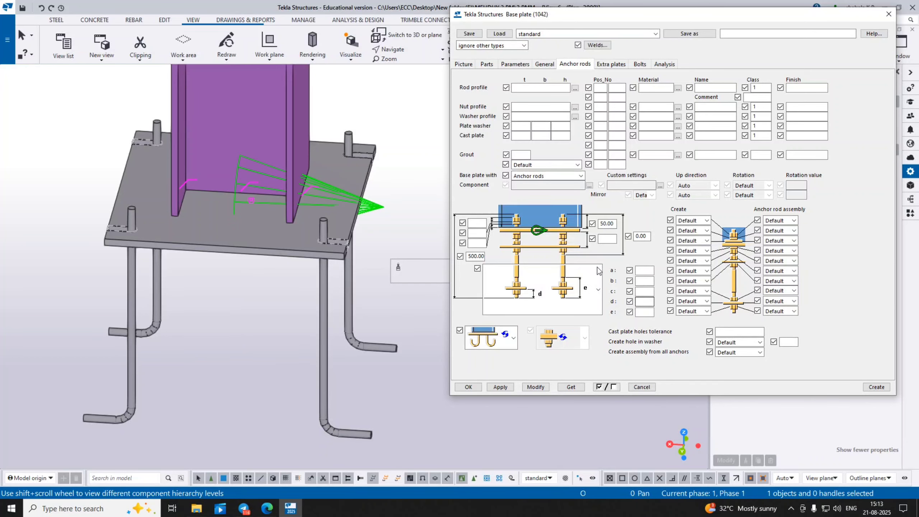
drag(691, 16, 548, 18)
click(563, 222)
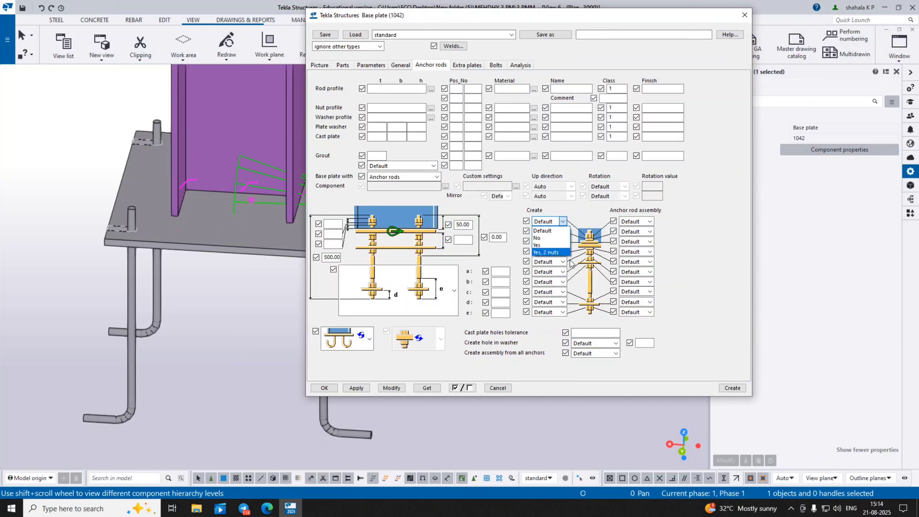
click(563, 222)
click(391, 388)
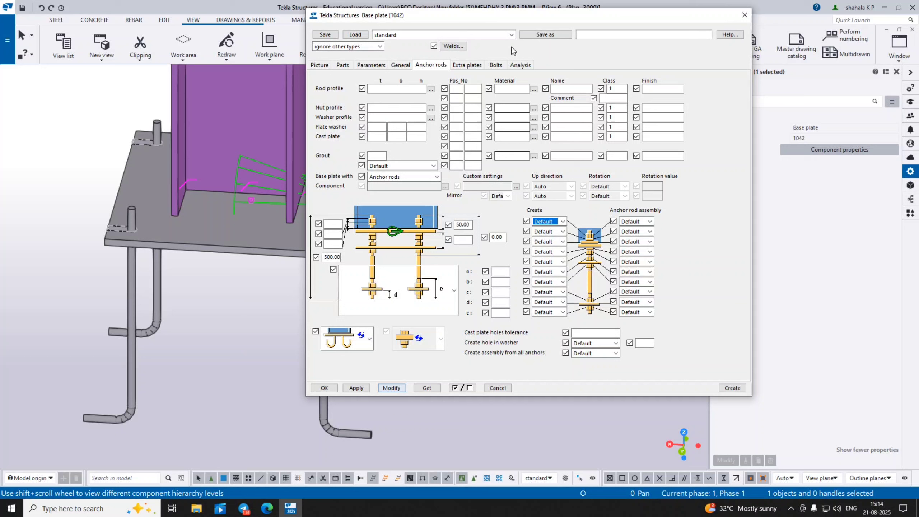
Review the extra plate arrangement options for the anchor rods.
click(468, 65)
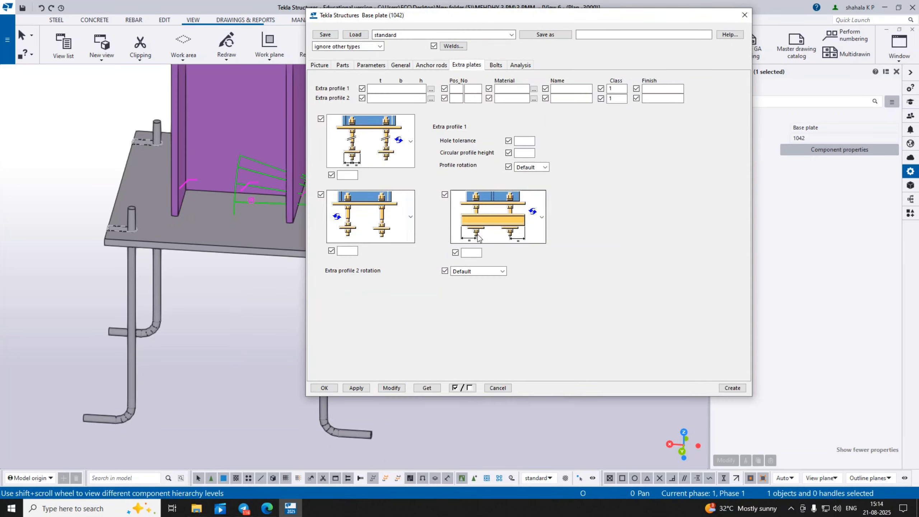
click(543, 219)
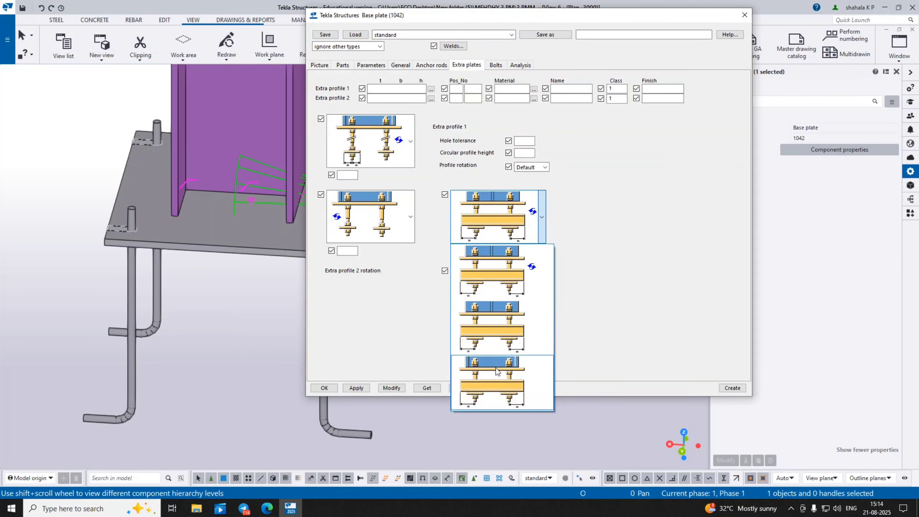
click(414, 216)
click(414, 216)
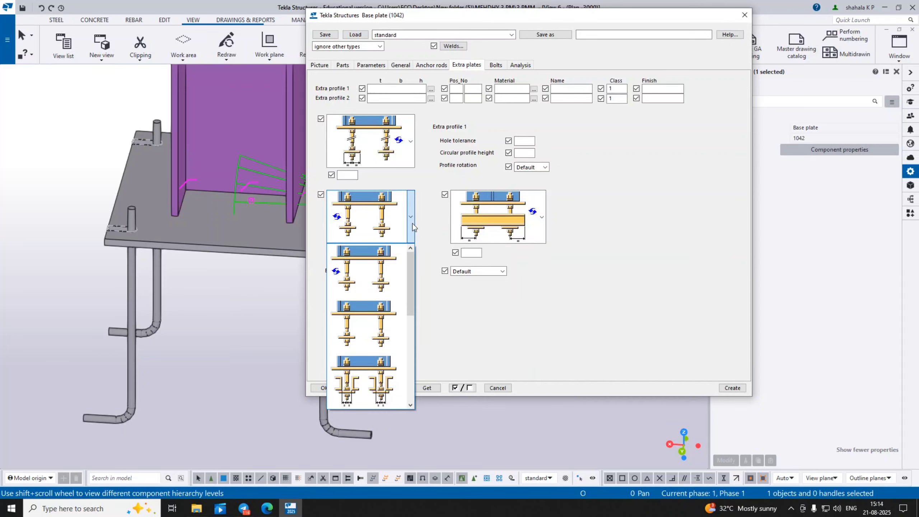
scroll(372, 342, up, 3)
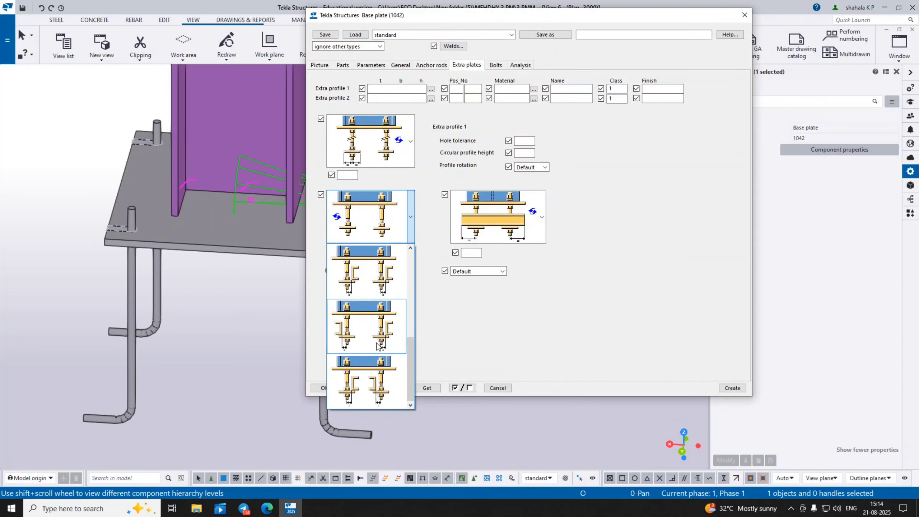
scroll(388, 337, down, 5)
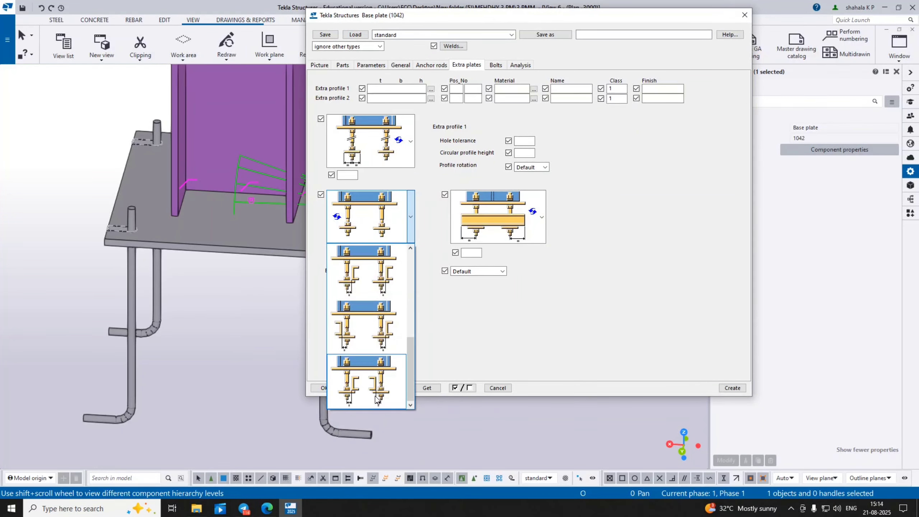
click(413, 226)
click(410, 143)
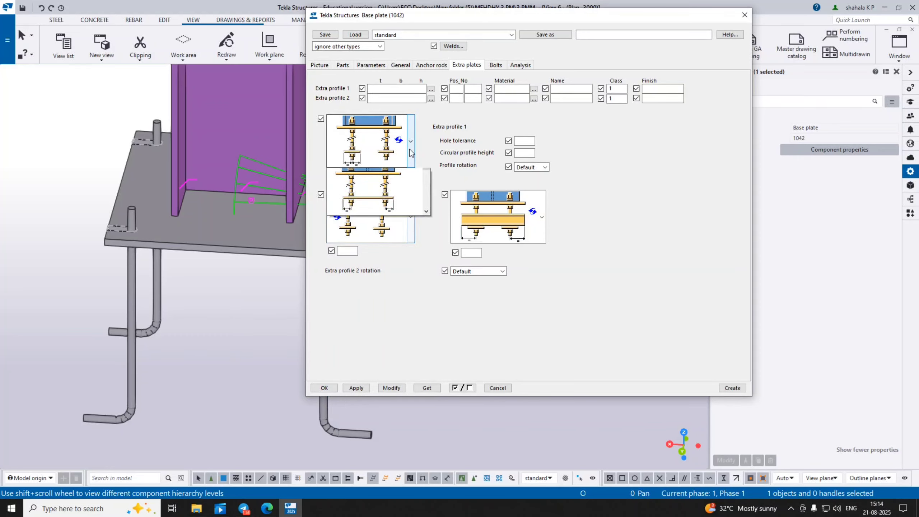
click(411, 153)
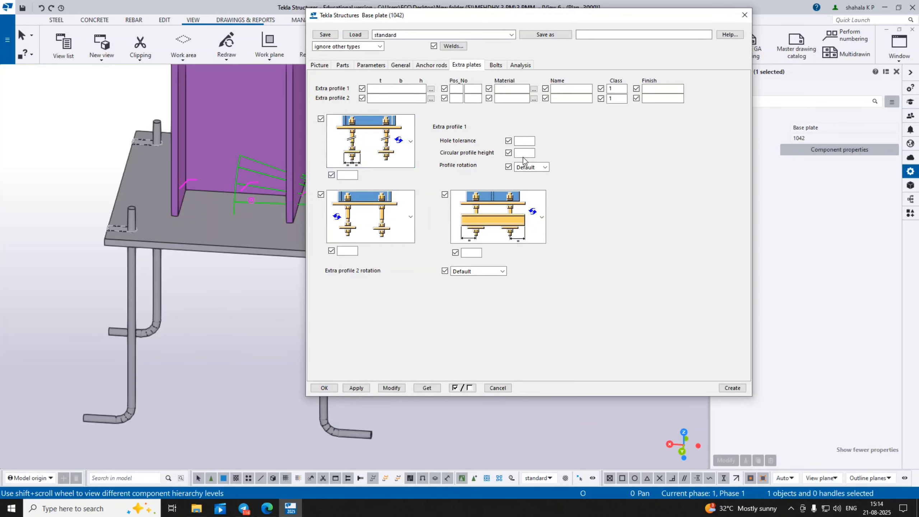
Review the bolt layout and analysis settings, then modify the base plate and close the dialog.
click(498, 67)
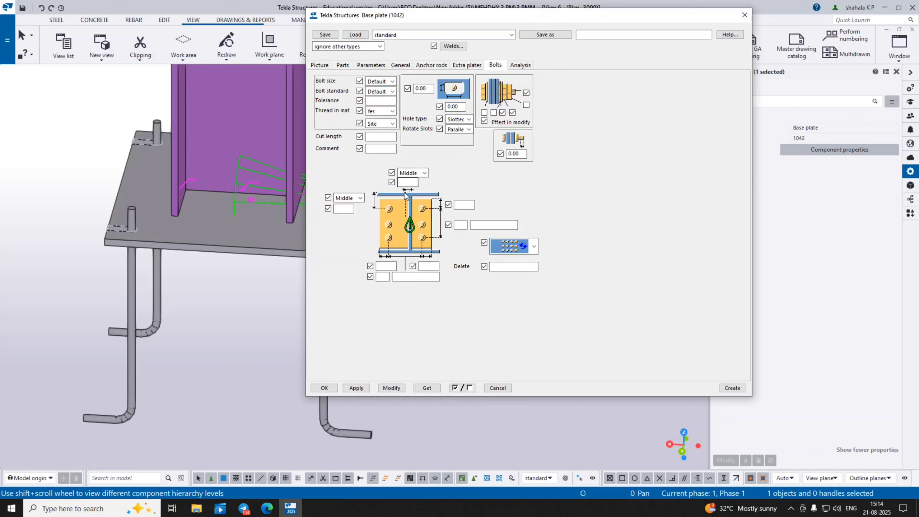
click(534, 249)
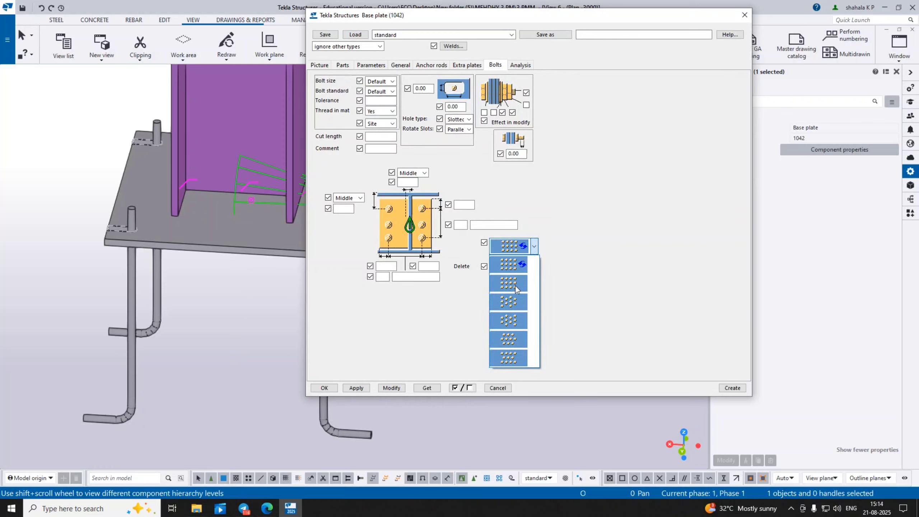
click(535, 251)
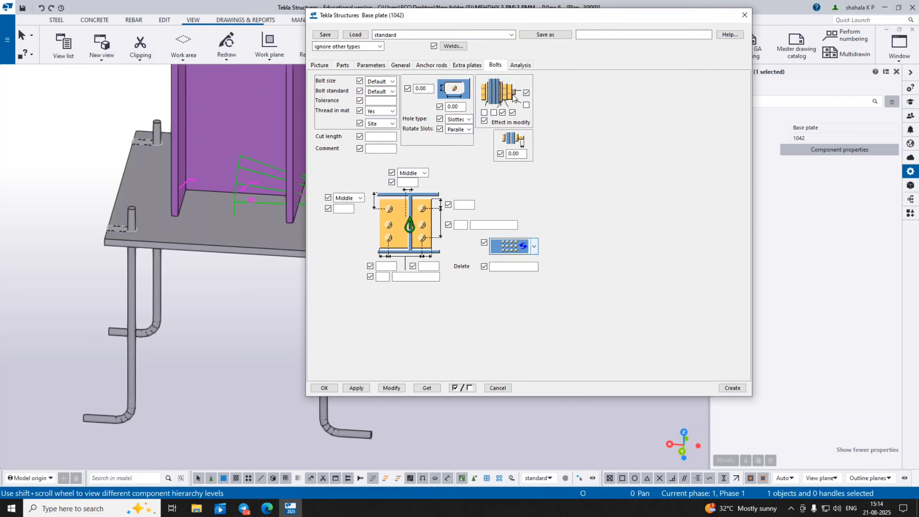
click(520, 66)
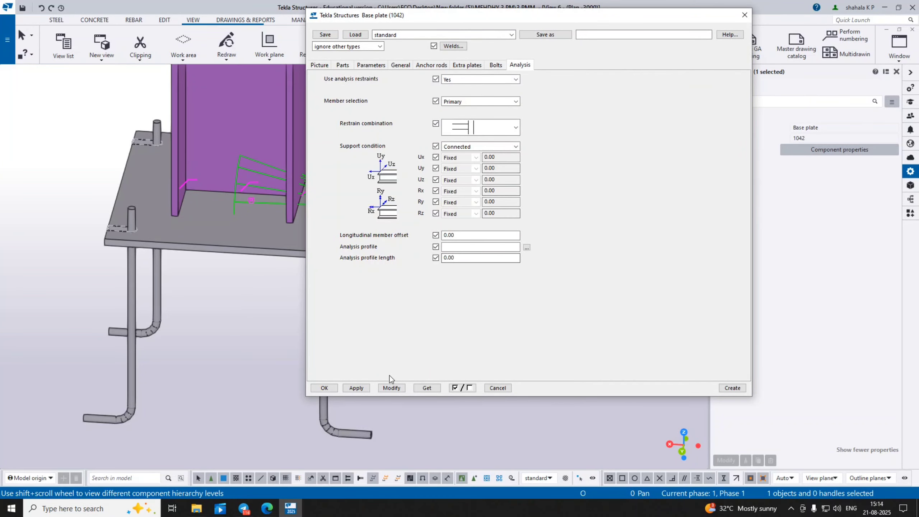
click(391, 388)
click(325, 386)
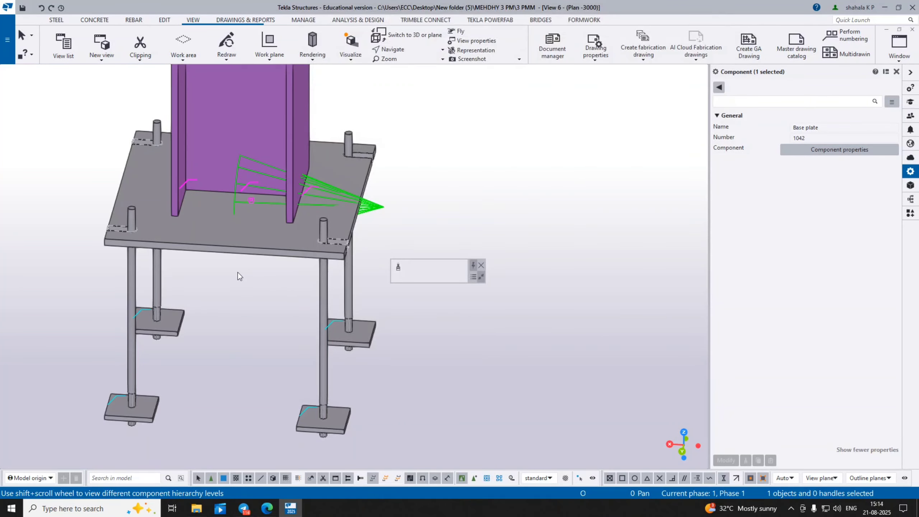
Reopen the base plate's component properties to inspect its plate part settings, then close them.
scroll(231, 258, up, 2)
middle_drag(228, 257, 288, 267)
scroll(288, 266, down, 2)
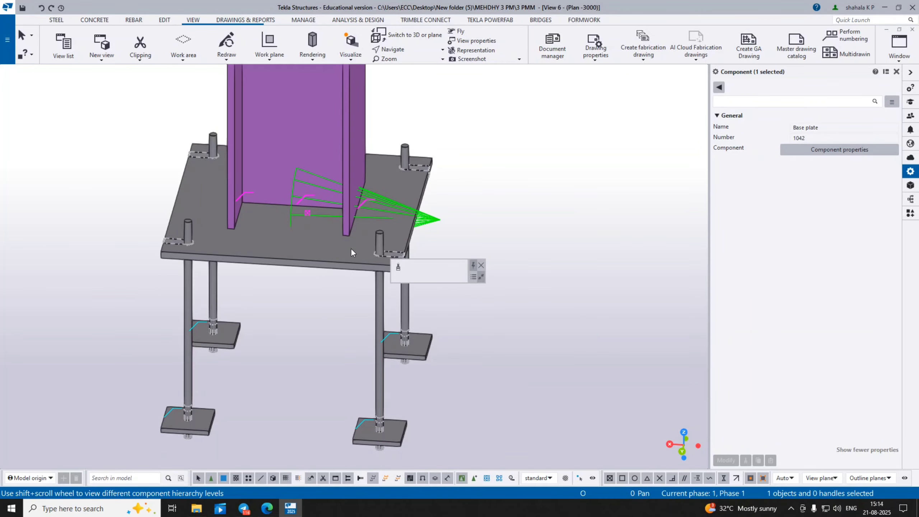
click(334, 262)
click(837, 152)
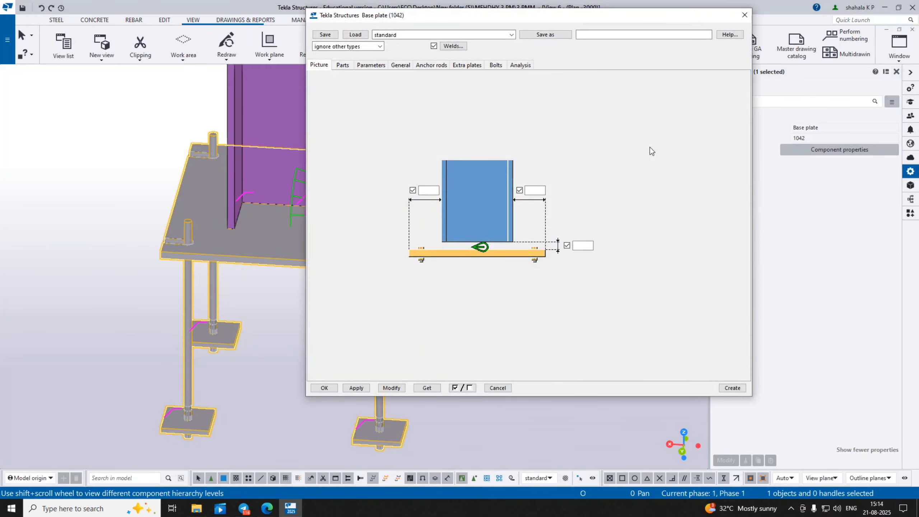
click(342, 66)
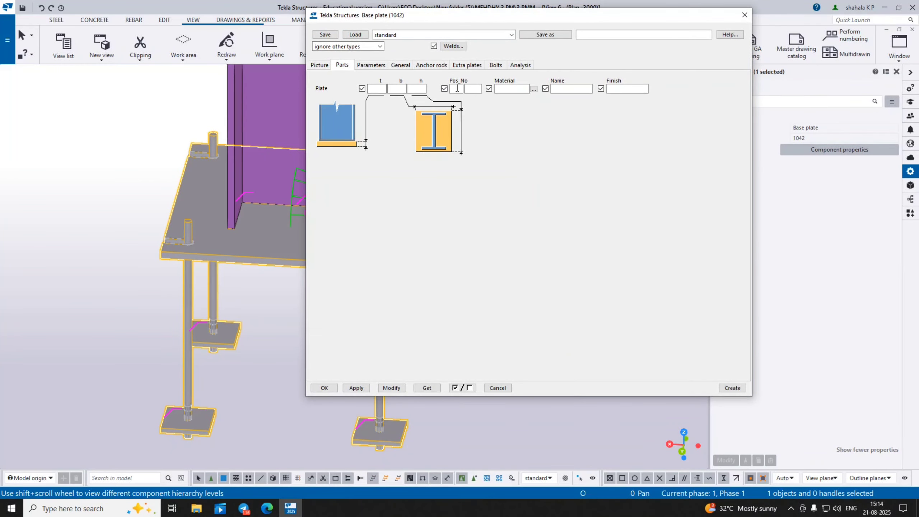
click(744, 14)
Switch to the plan view and set its view depth to 500 up and 500 down.
middle_drag(362, 211, 368, 276)
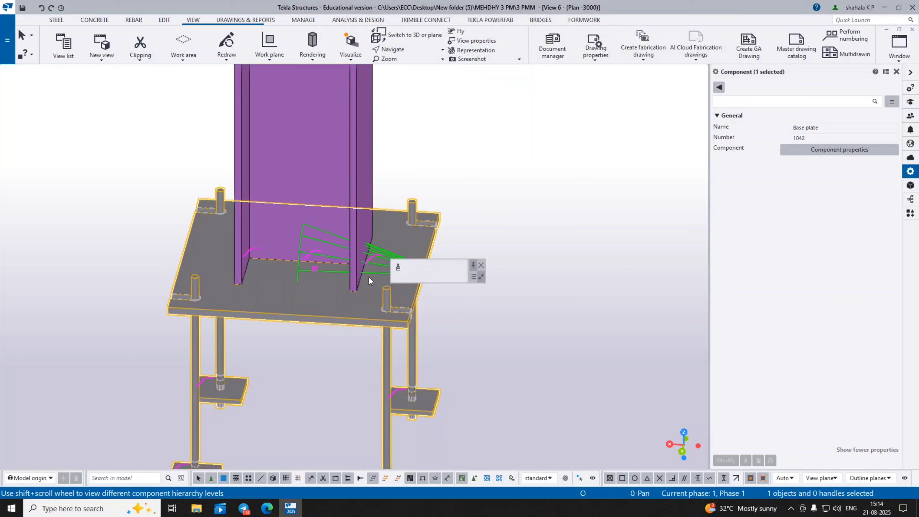
key(ctrl+p)
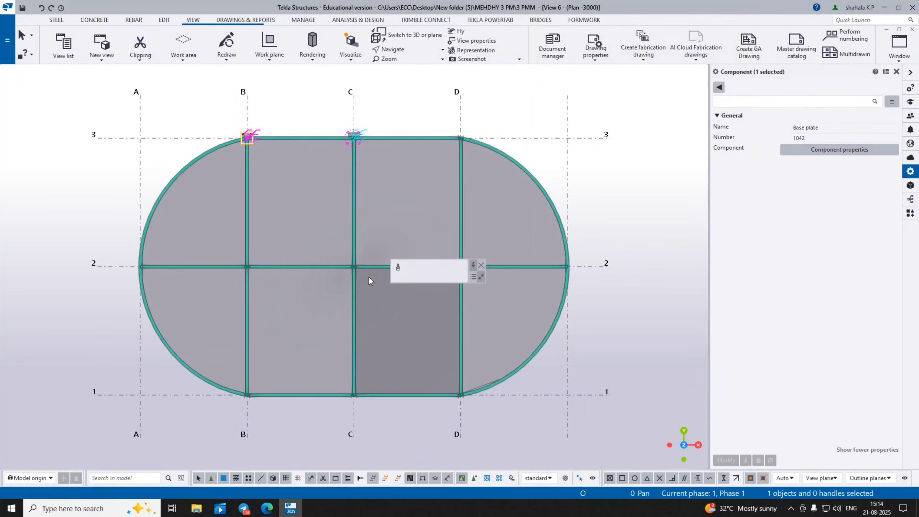
scroll(566, 77, up, 1)
scroll(382, 214, up, 10)
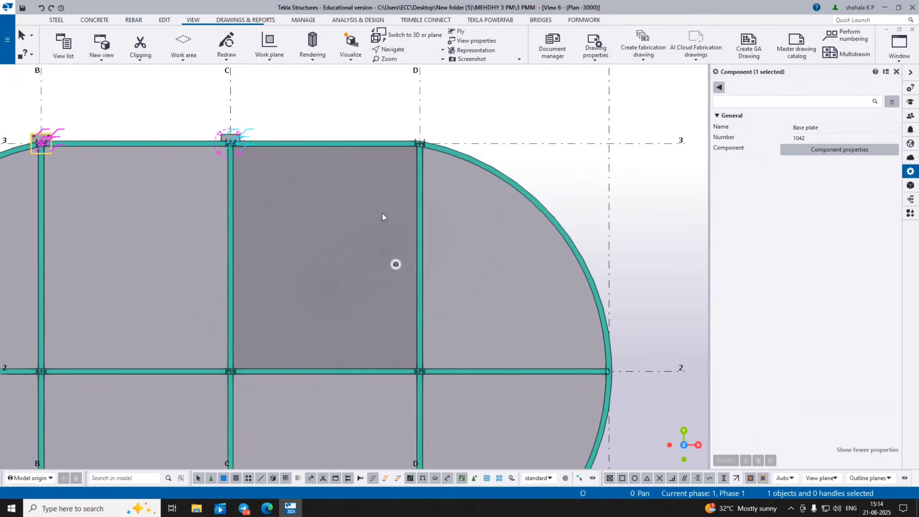
scroll(242, 200, up, 3)
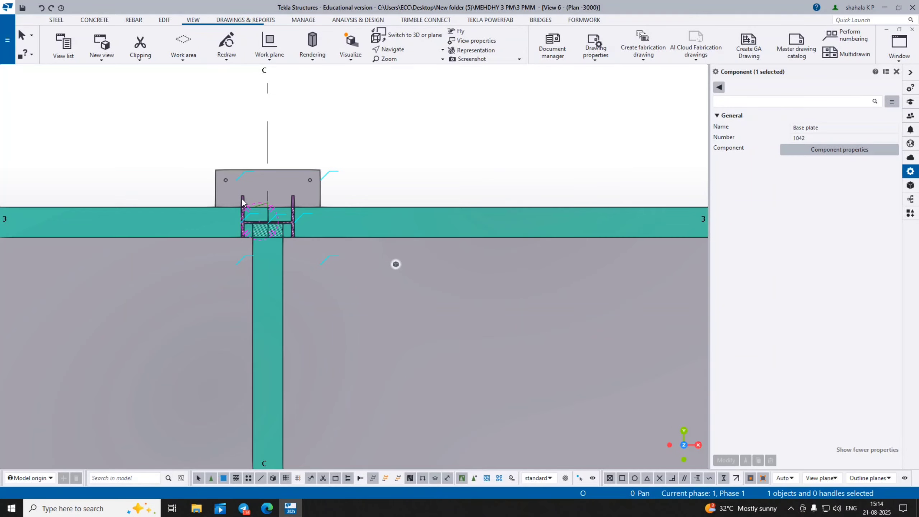
double_click(462, 161)
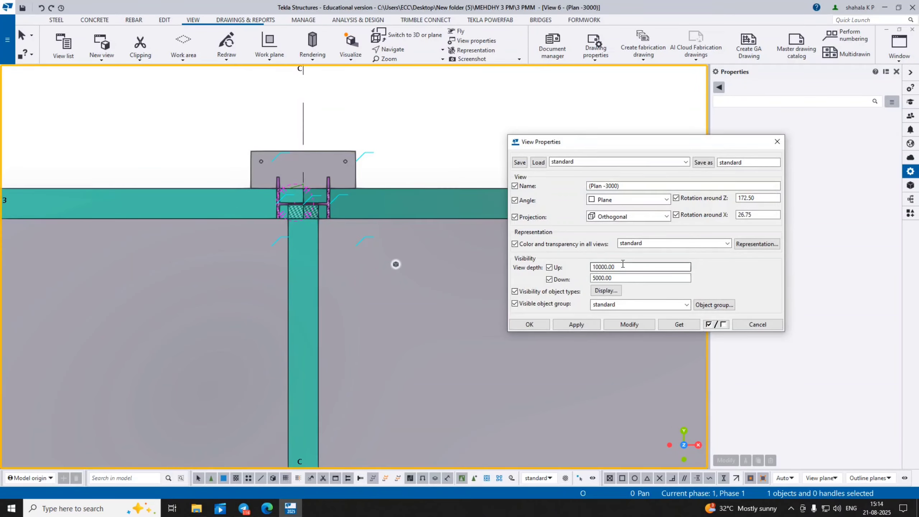
double_click(606, 267)
text(5)
key(Tab)
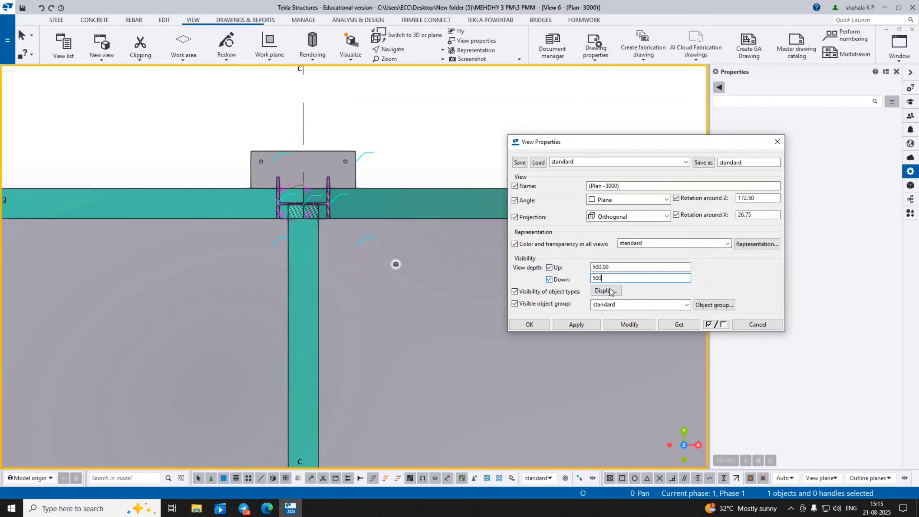
click(629, 324)
click(522, 325)
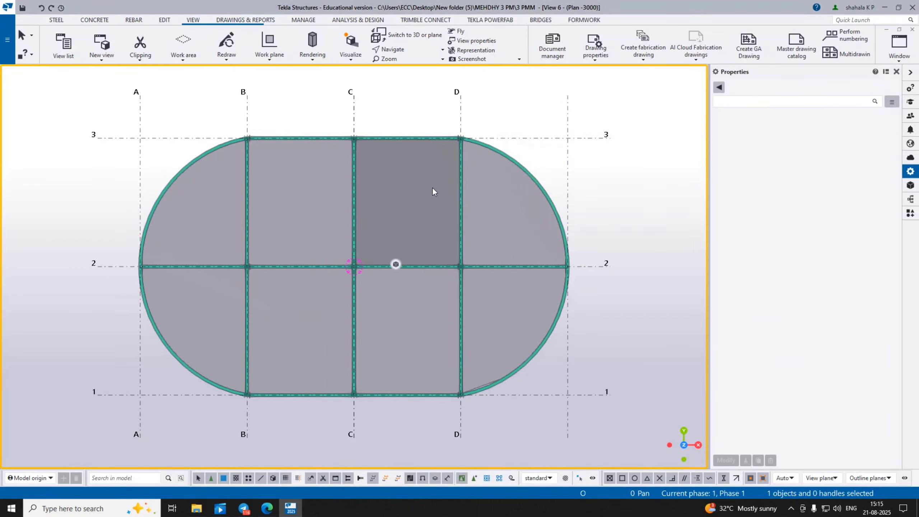
Switch to the View 4 - Plan +3000 model window.
scroll(432, 186, up, 8)
scroll(438, 148, down, 6)
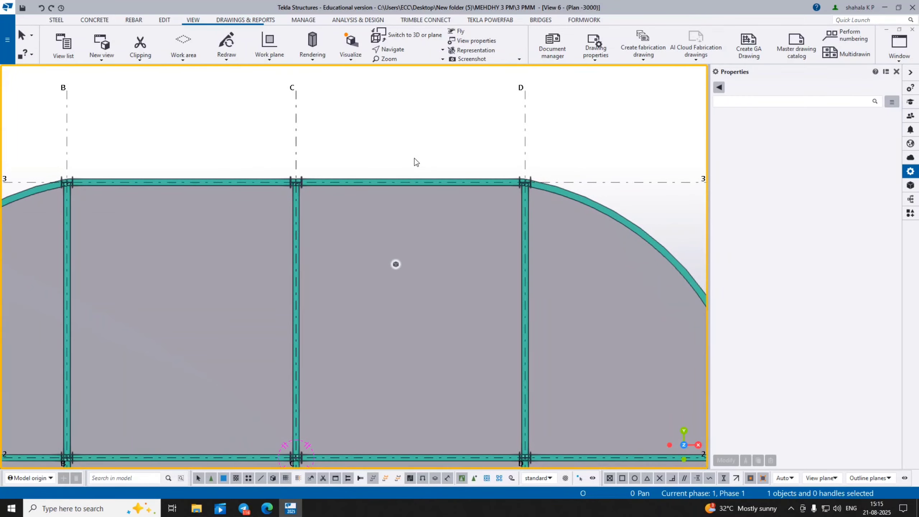
key(ctrl+Tab)
scroll(361, 146, up, 5)
key(ctrl+Tab)
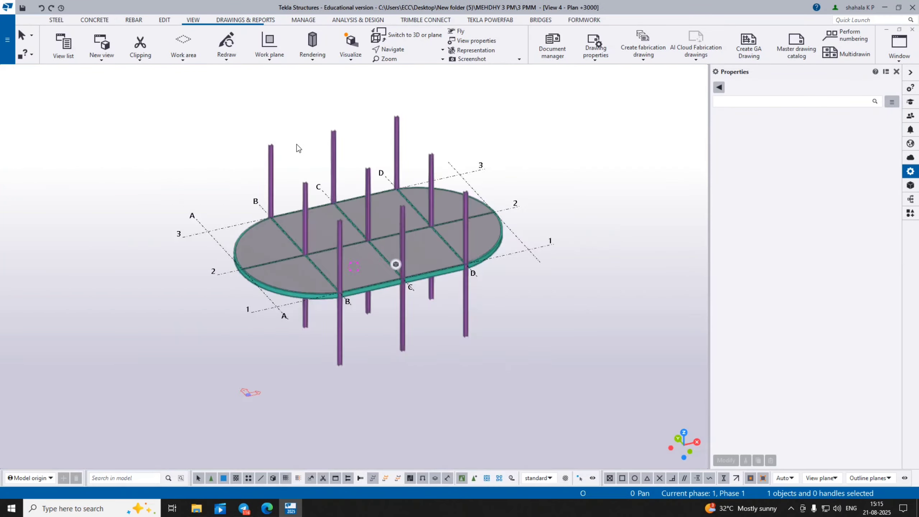
Cycle through the open model views and open View 7's view properties, then close them.
scroll(297, 144, up, 5)
key(ctrl+Tab)
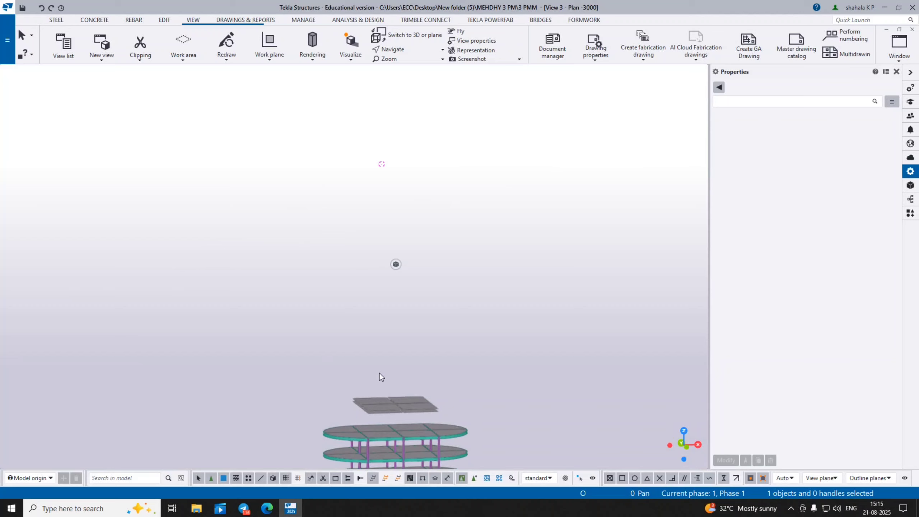
key(ctrl+Tab)
key(ctrl+Tab)
key(ctrl+Tab)
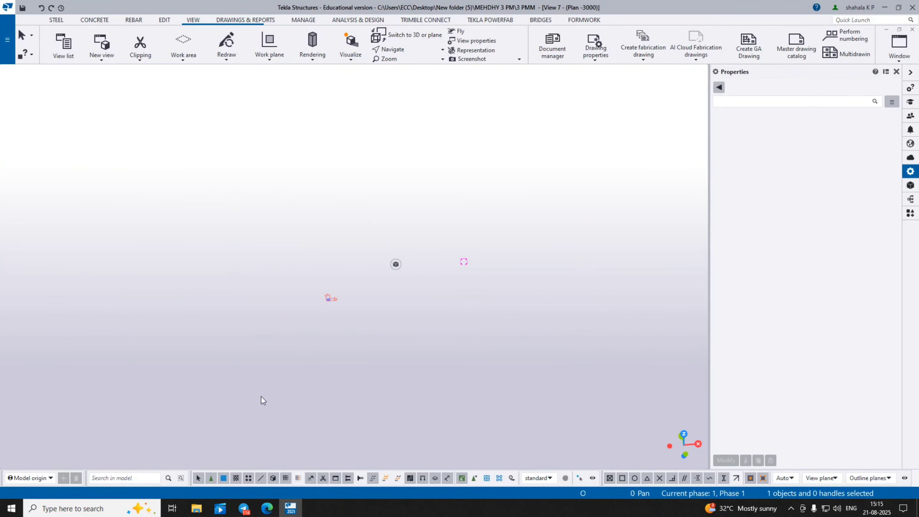
key(ctrl+Tab)
scroll(343, 292, up, 2)
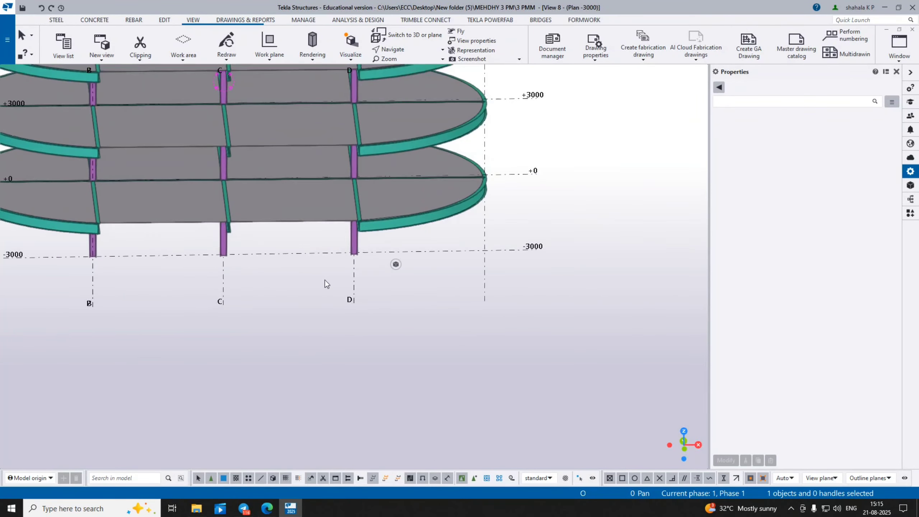
key(ctrl+Tab)
key(ctrl+Tab)
key(ctrl+Tab)
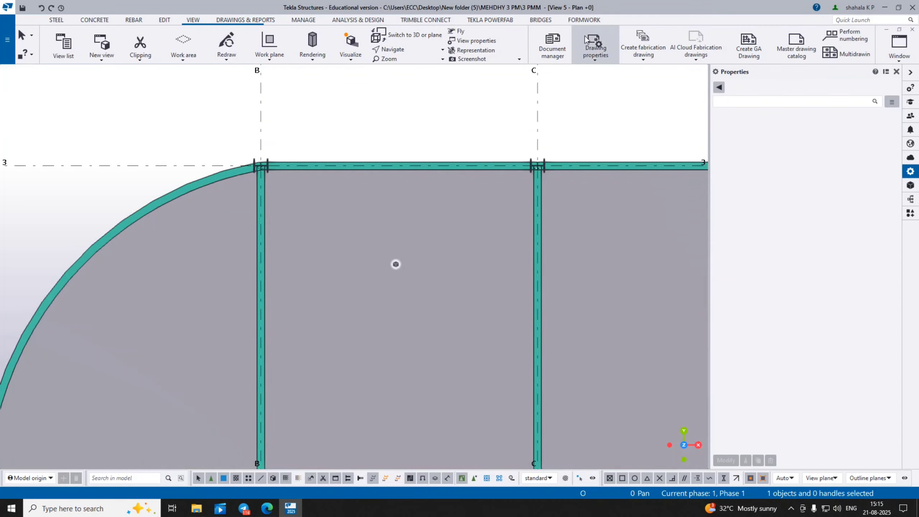
key(ctrl+Tab)
key(ctrl+Tab)
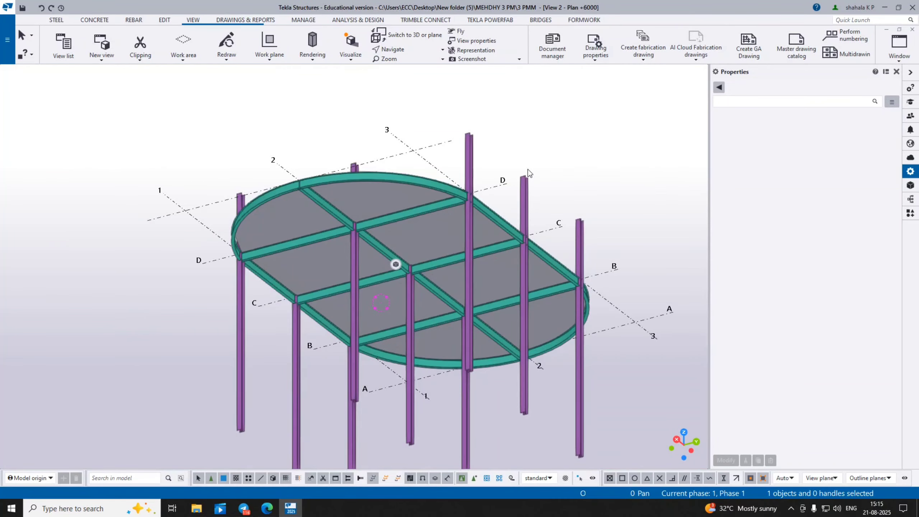
key(ctrl+Tab)
key(ctrl+Tab)
scroll(396, 227, up, 2)
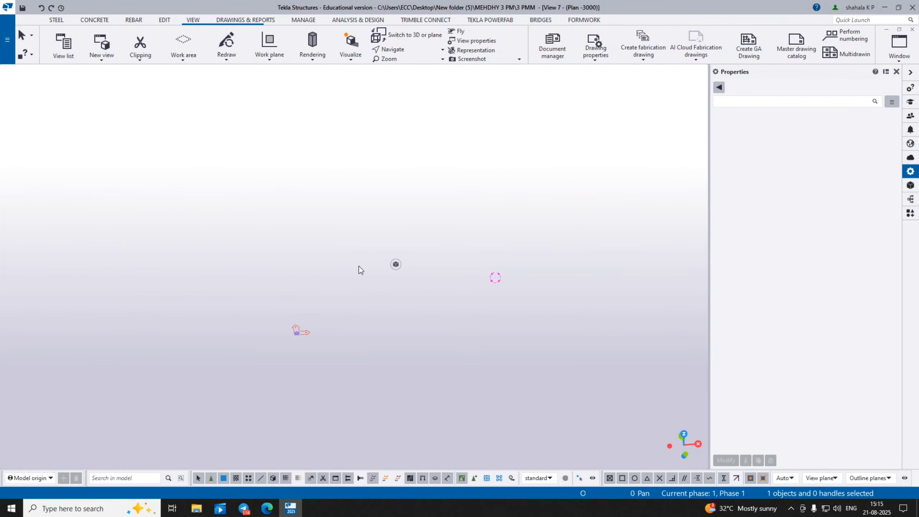
double_click(268, 294)
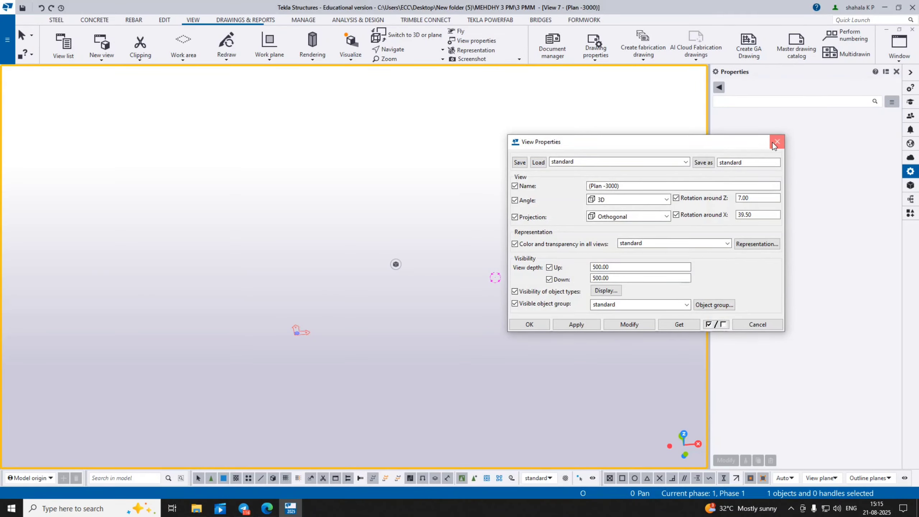
click(774, 142)
Switch to the Plan -3000 view and set its view depth to 0 up and -3000 down.
key(ctrl+Tab)
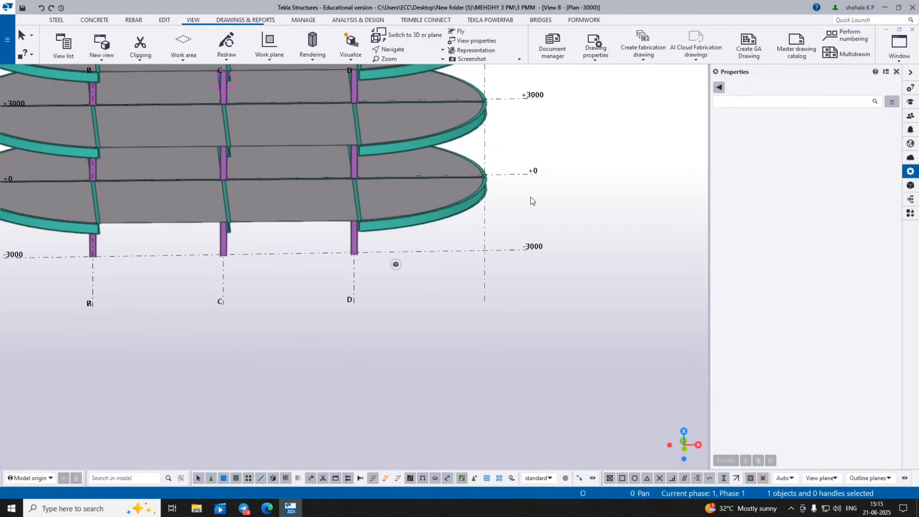
scroll(370, 256, up, 3)
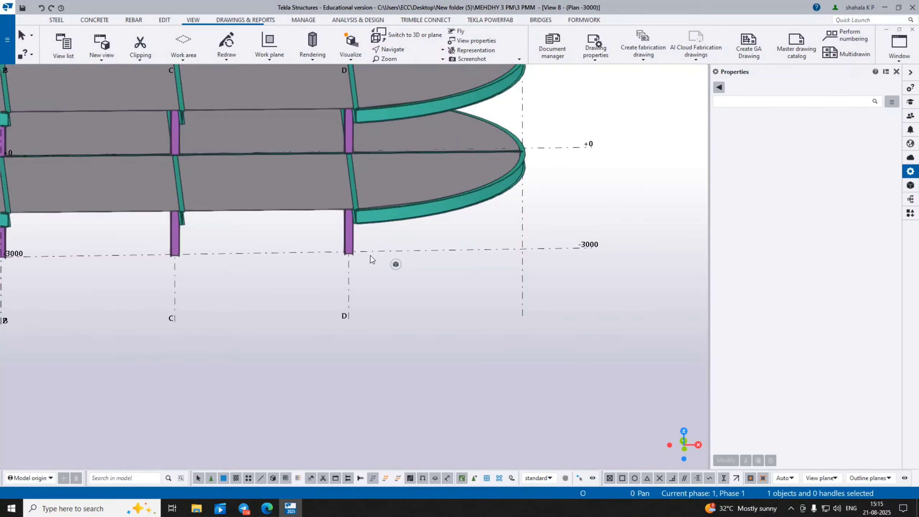
key(ctrl+p)
key(ctrl+Tab)
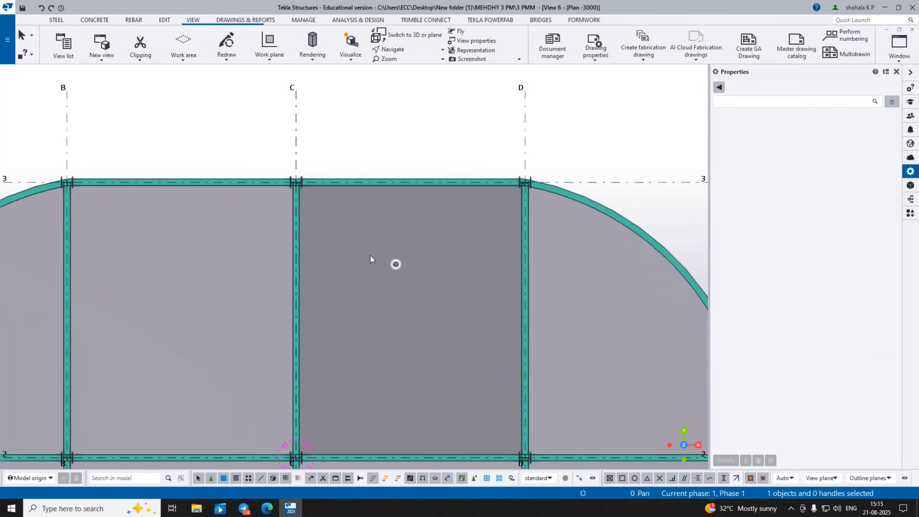
scroll(424, 205, up, 2)
drag(398, 248, 390, 272)
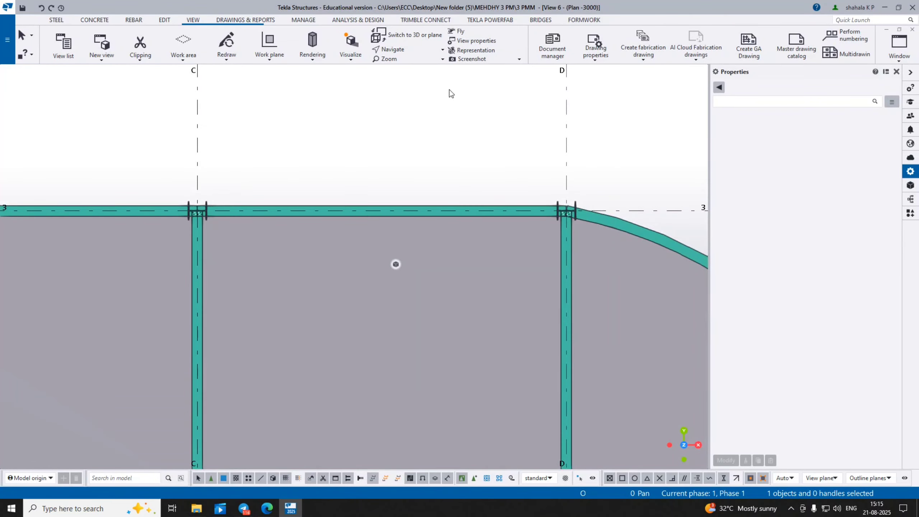
double_click(420, 131)
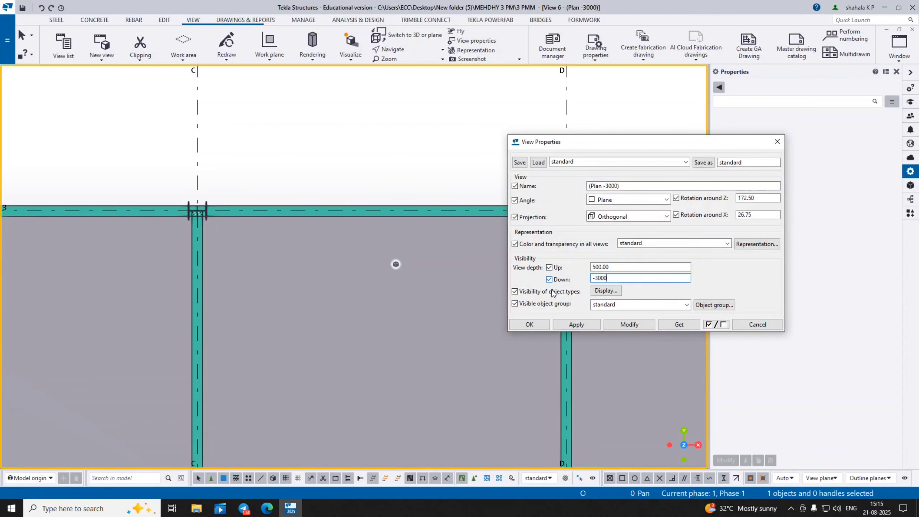
click(629, 324)
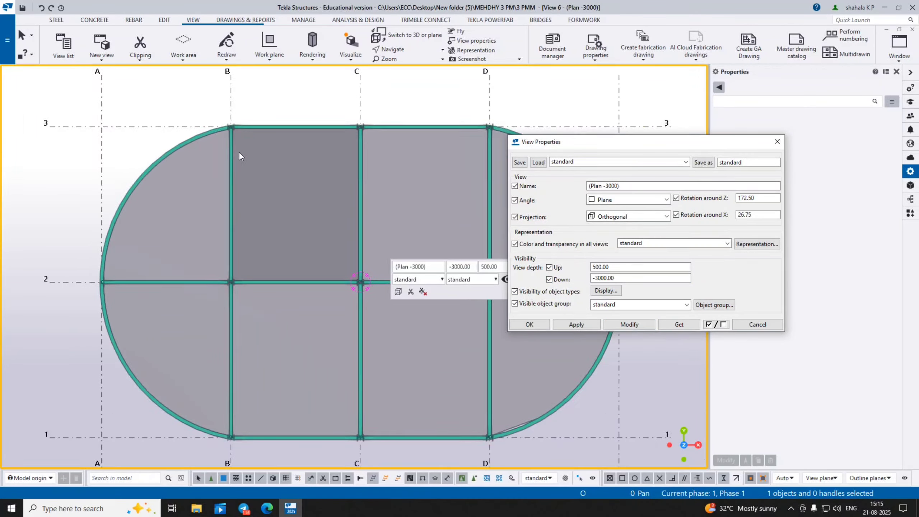
scroll(239, 156, up, 4)
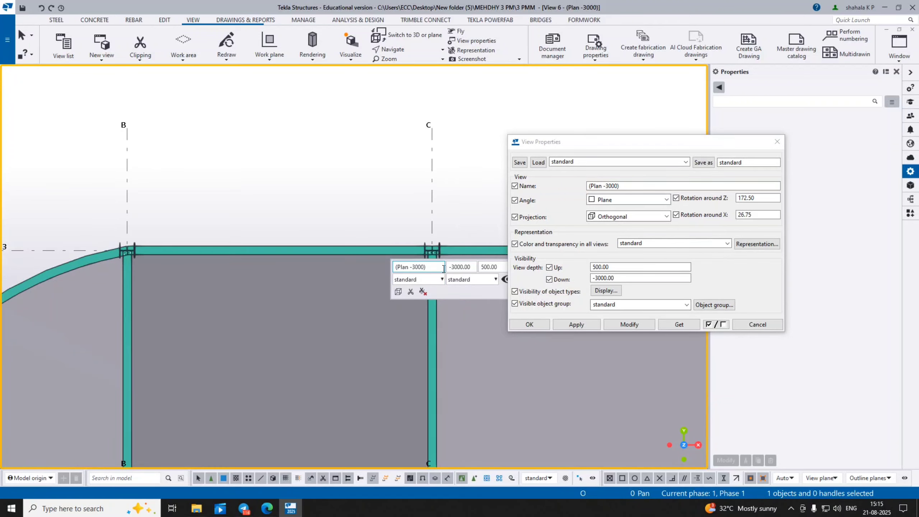
drag(627, 267, 550, 268)
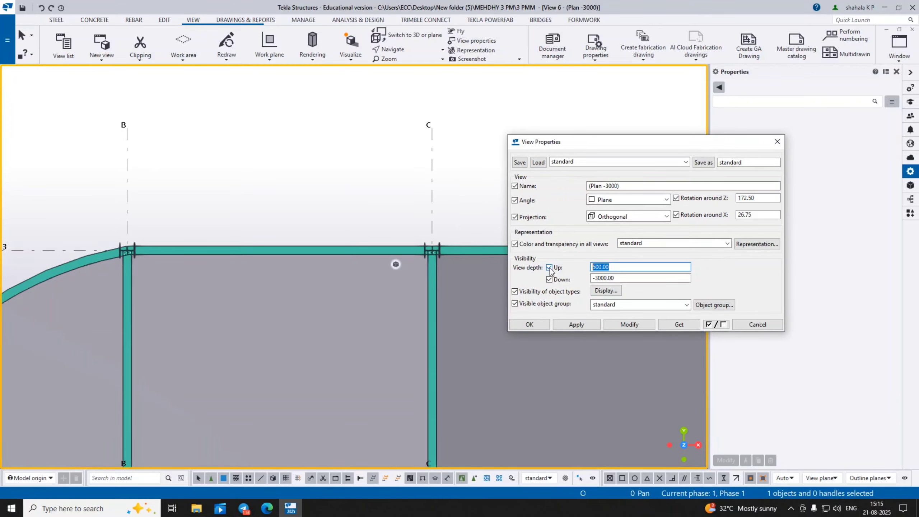
text(0)
click(629, 325)
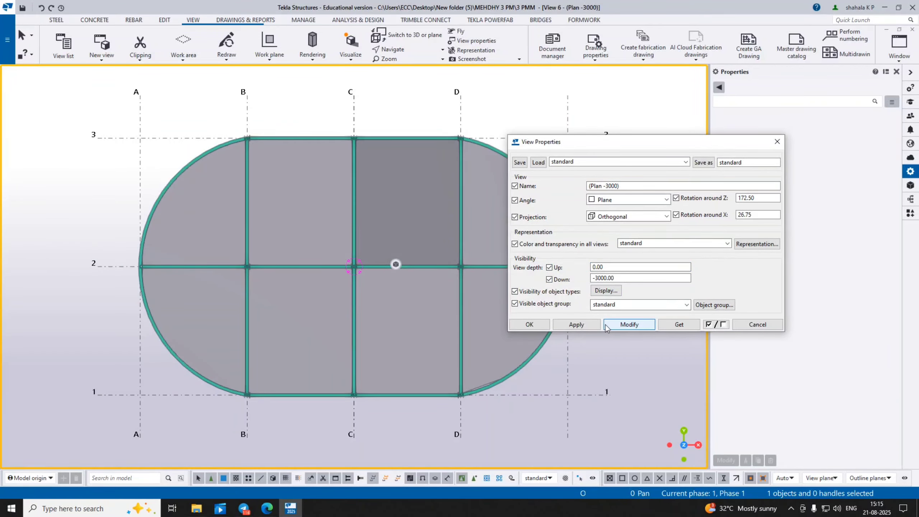
Set the plan view's upward view depth to -1000.
scroll(452, 170, up, 6)
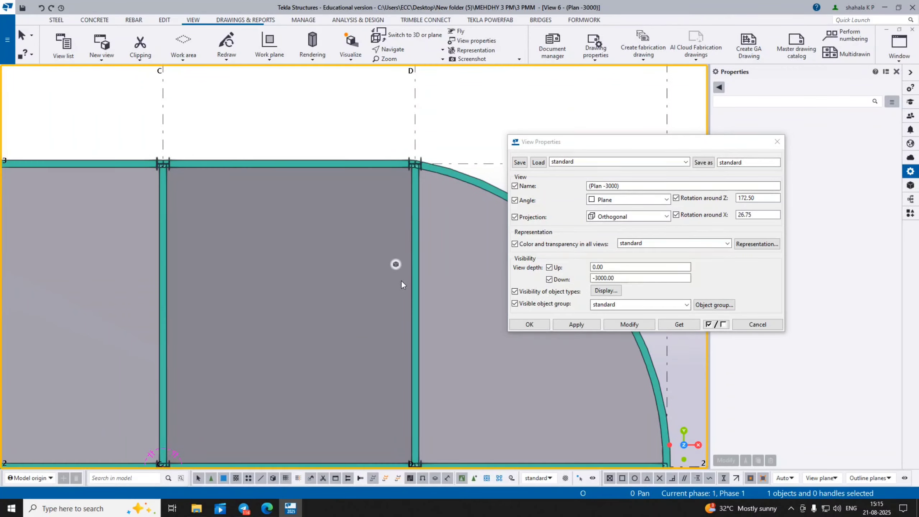
scroll(433, 319, down, 4)
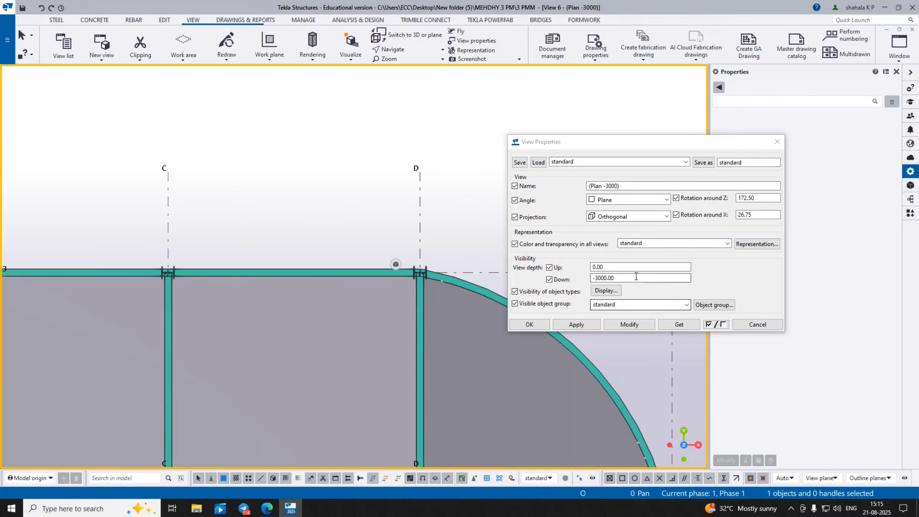
drag(615, 266, 559, 266)
drag(615, 267, 540, 267)
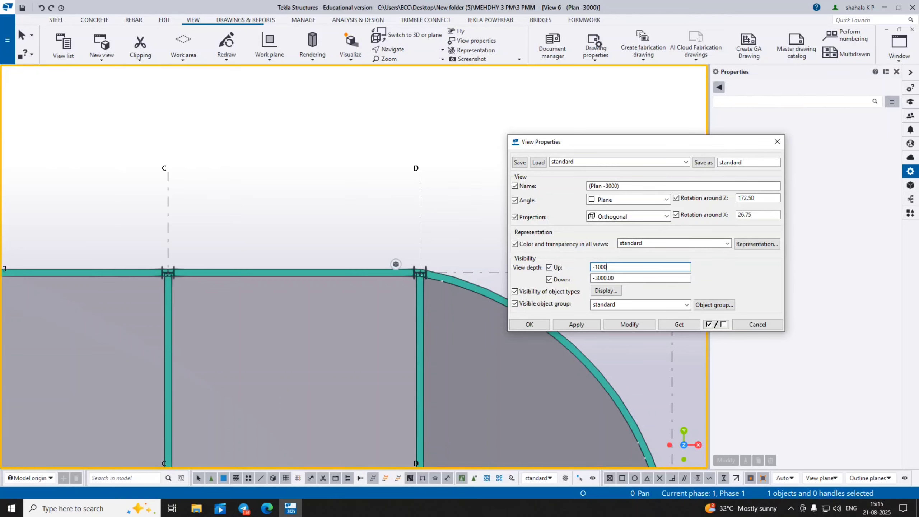
text(-1000)
click(625, 325)
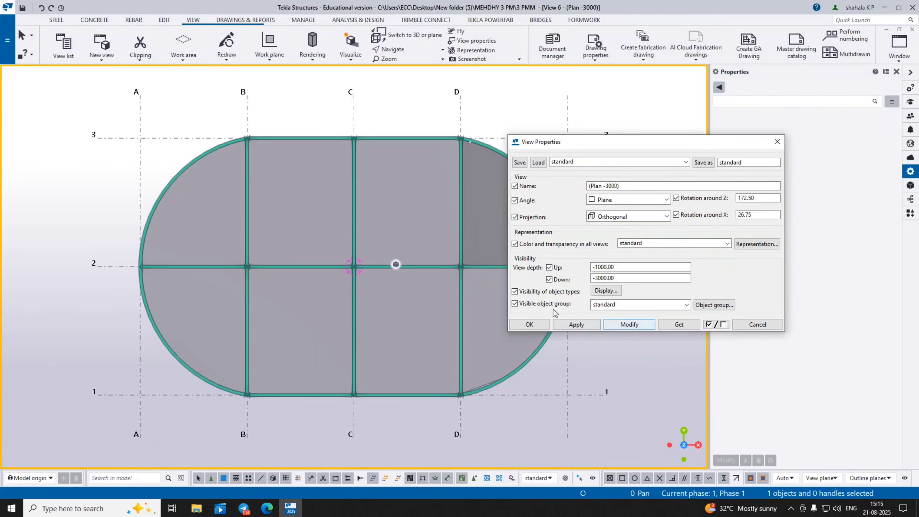
Set the plan view's downward view depth to 3000 and apply, closing the view properties.
scroll(435, 159, up, 3)
scroll(435, 158, up, 1)
middle_drag(435, 159, 286, 319)
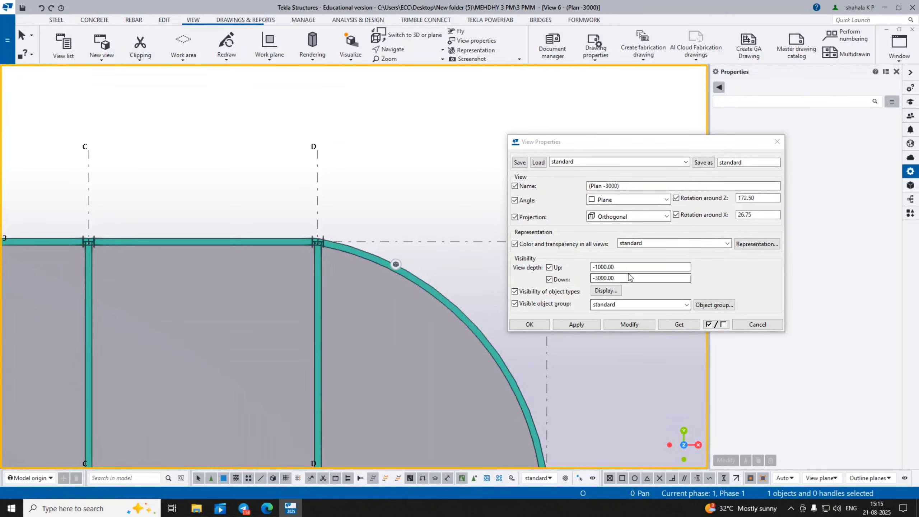
drag(631, 278, 532, 278)
text(300)
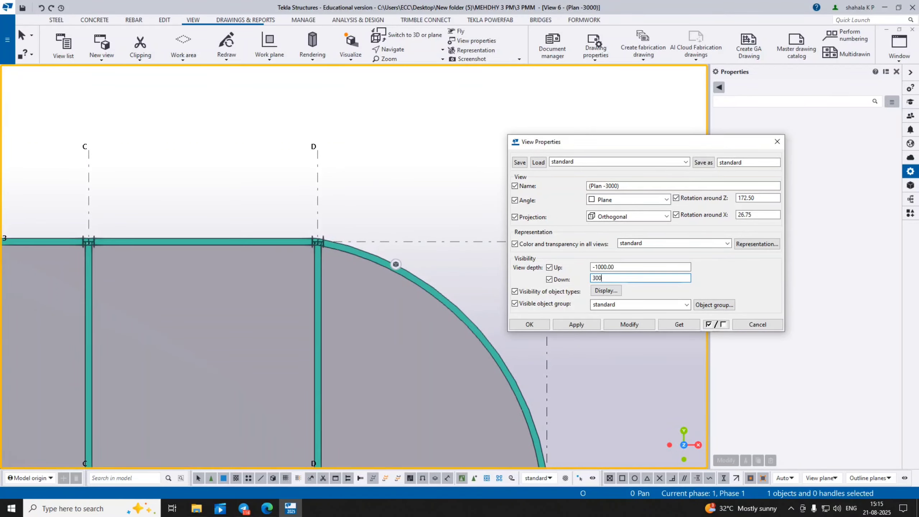
click(639, 324)
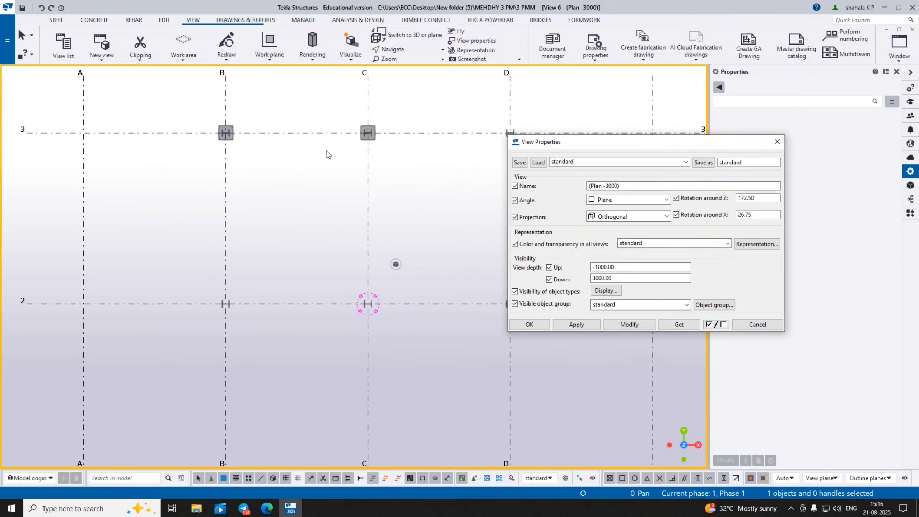
middle_drag(419, 157, 384, 217)
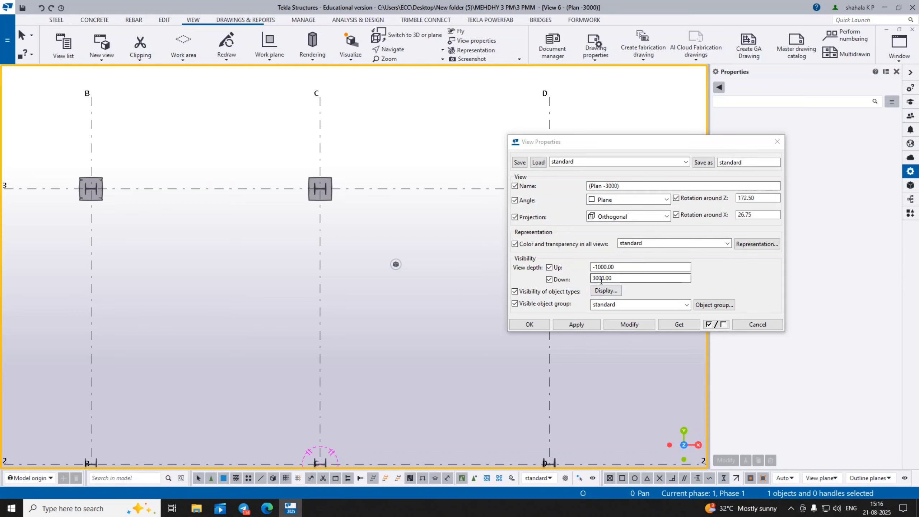
click(626, 324)
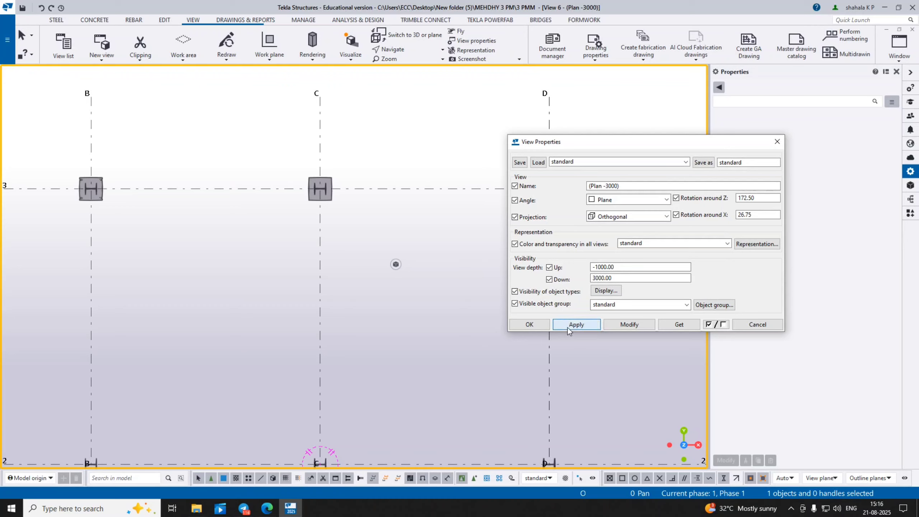
click(527, 324)
Zoom in to examine the base plate at the column on grid line C.
scroll(333, 216, up, 10)
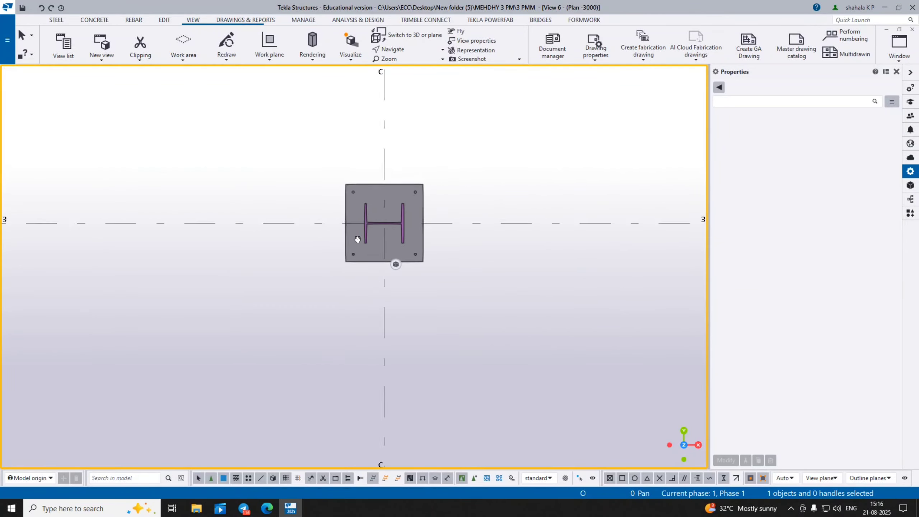
scroll(303, 266, down, 1)
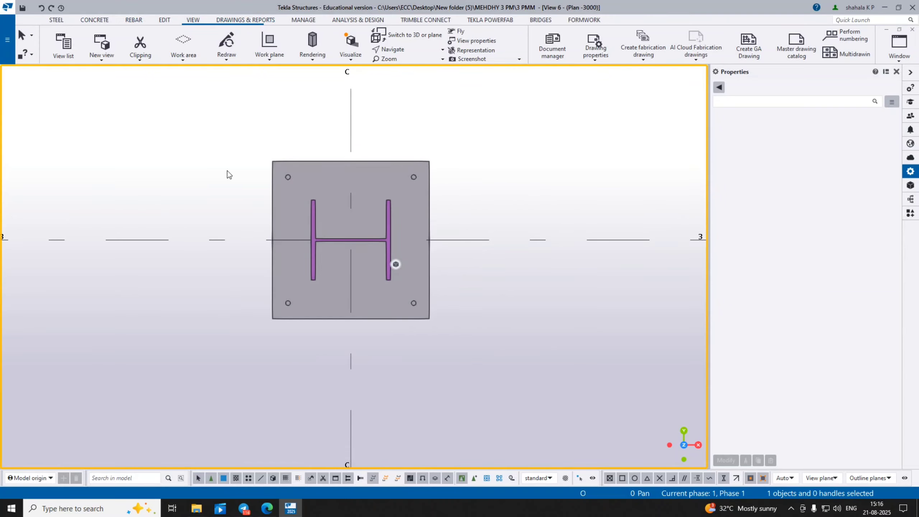
scroll(173, 152, down, 1)
scroll(175, 29, down, 5)
scroll(175, 30, up, 5)
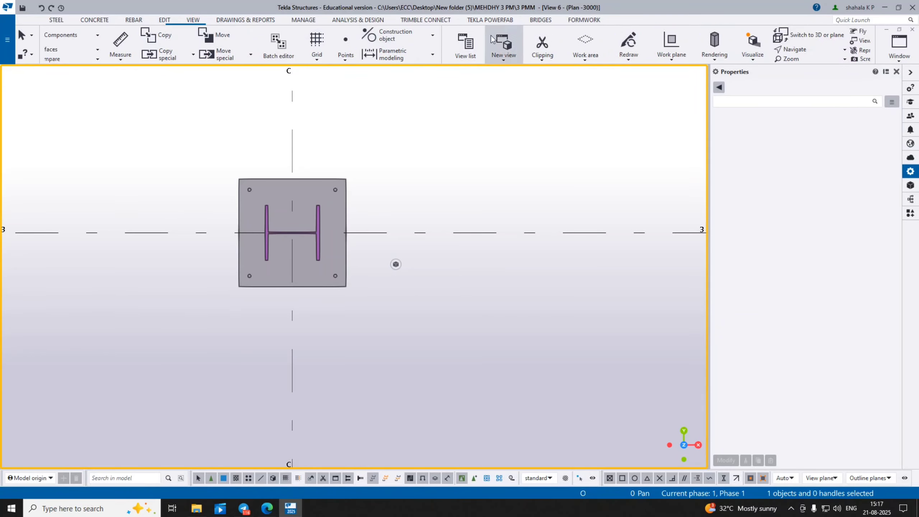
scroll(166, 36, up, 4)
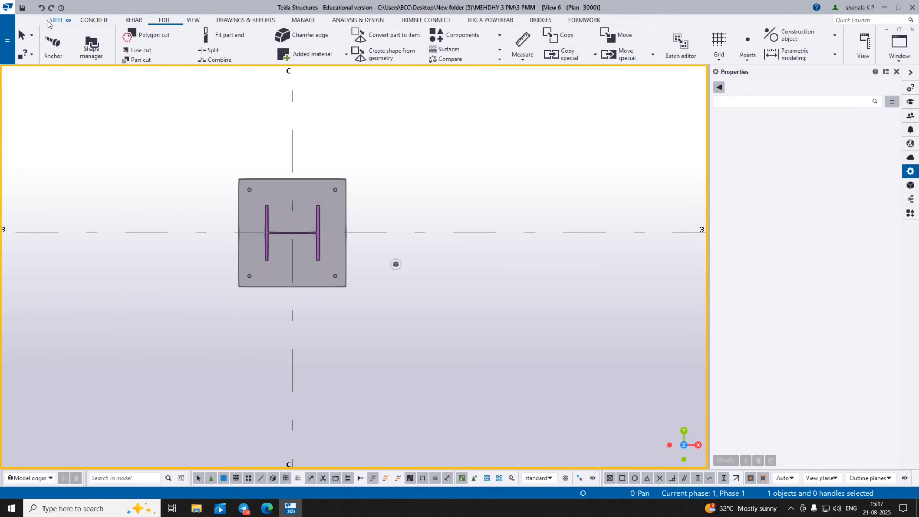
scroll(217, 51, up, 3)
scroll(250, 56, down, 3)
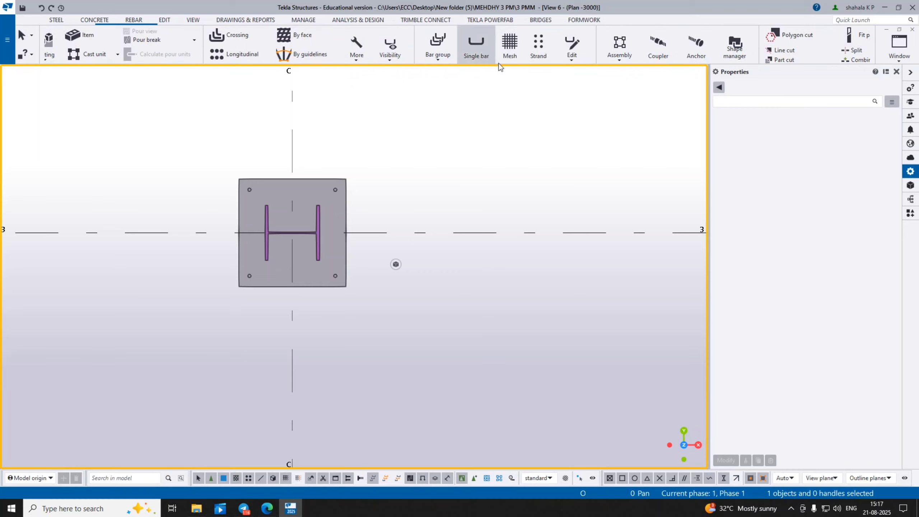
scroll(668, 60, down, 3)
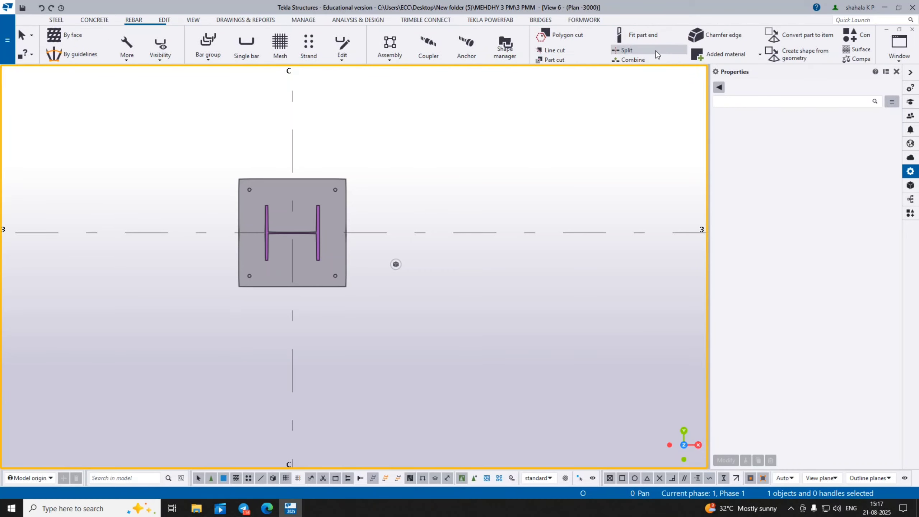
scroll(688, 56, down, 2)
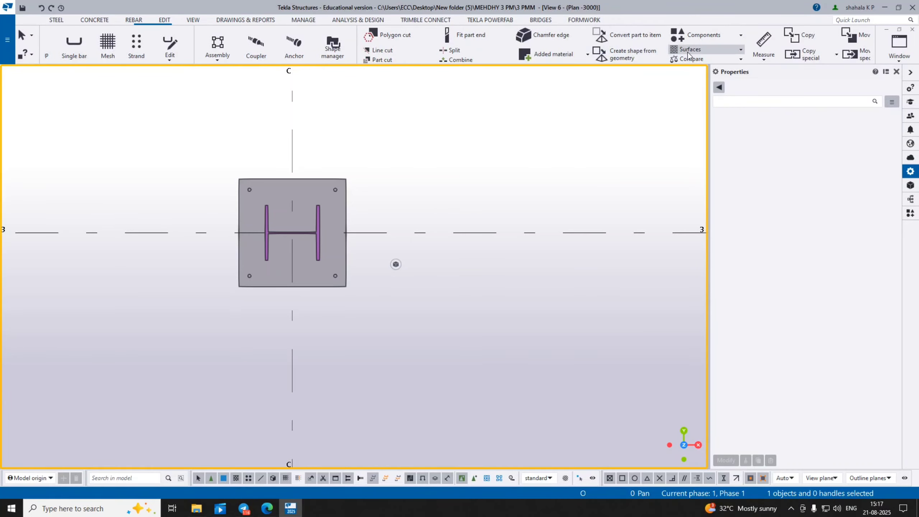
scroll(687, 54, down, 2)
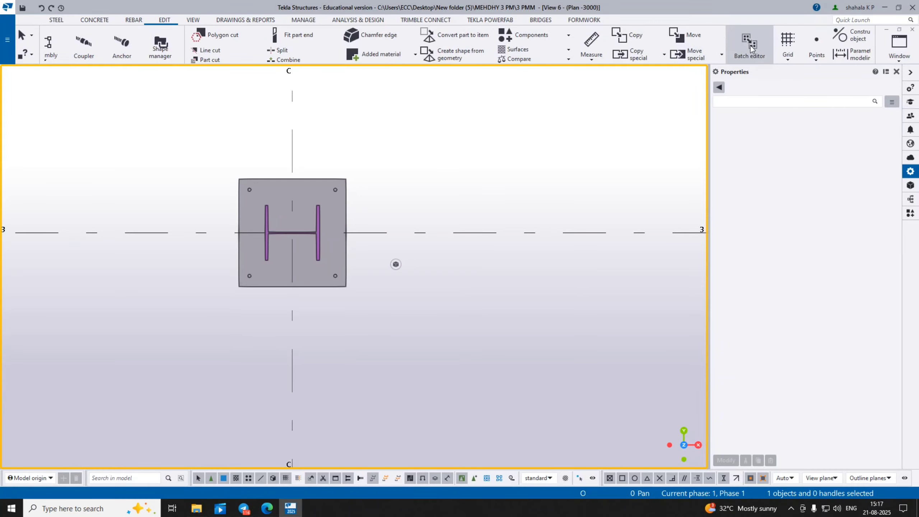
Measure the base plate's side length with the Distance measure tool.
click(590, 58)
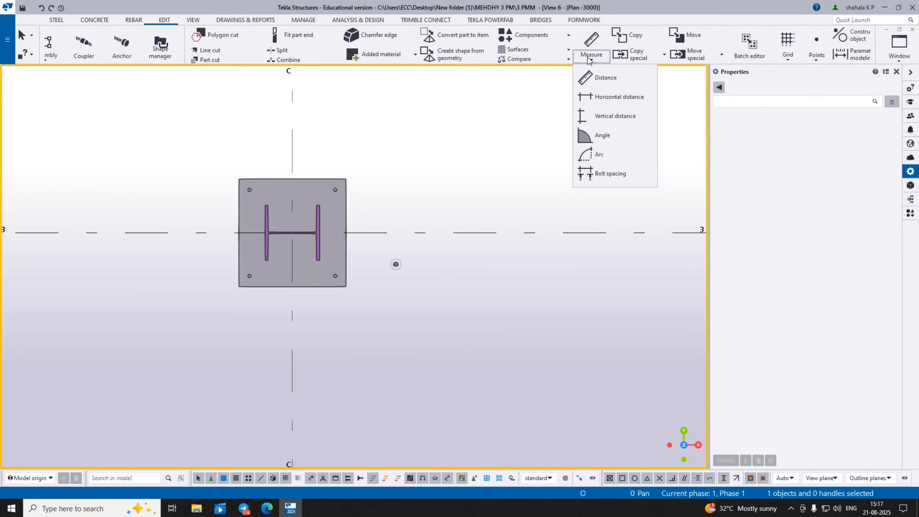
click(597, 76)
scroll(217, 188, up, 3)
middle_drag(250, 185, 195, 137)
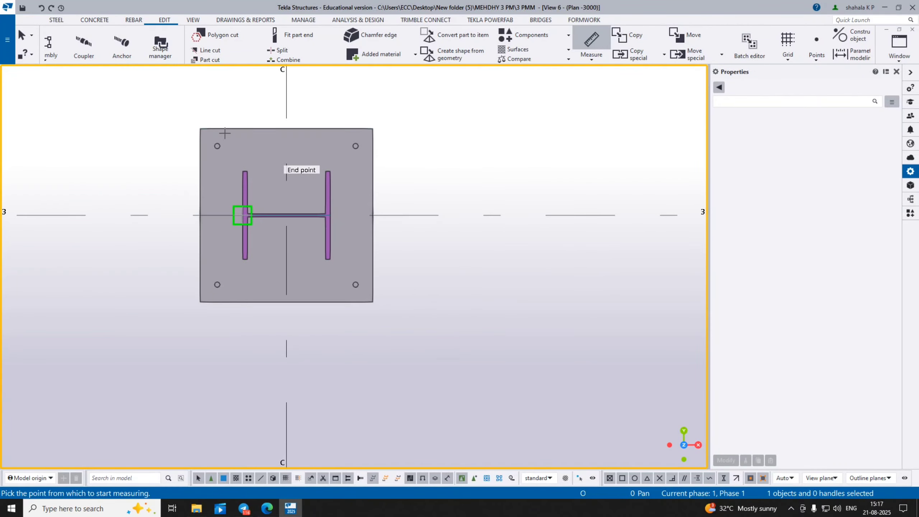
click(240, 128)
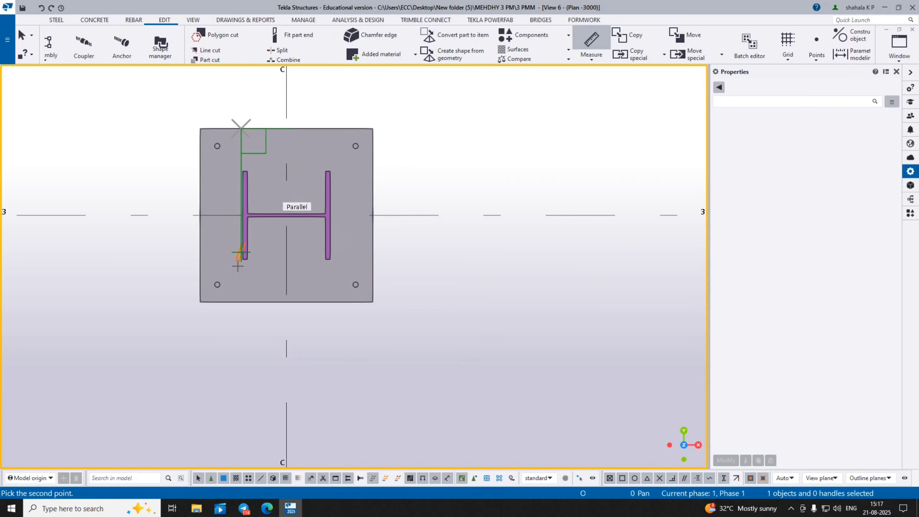
click(240, 303)
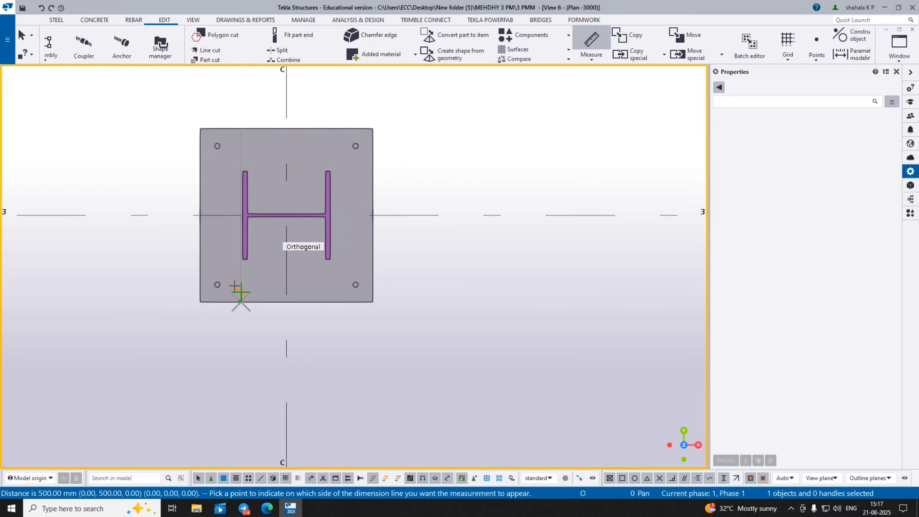
click(130, 206)
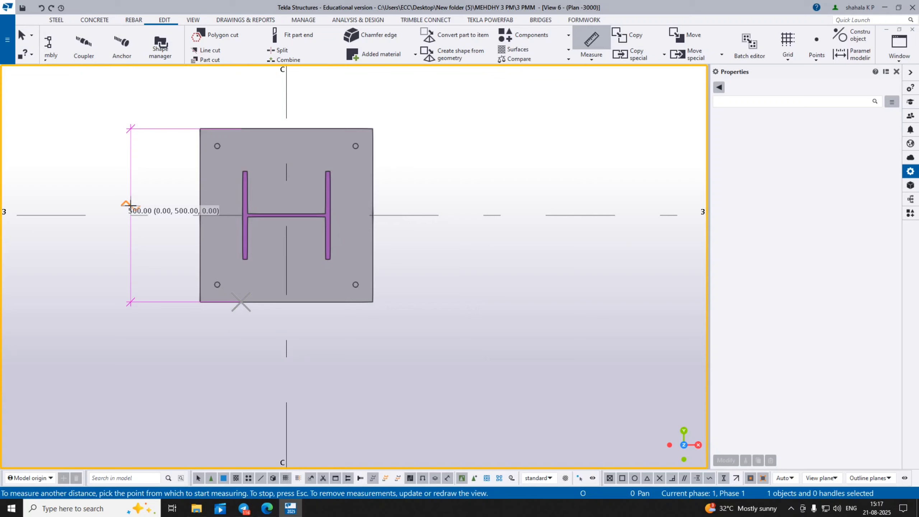
Measure the base plate's width across the column.
scroll(131, 210, up, 5)
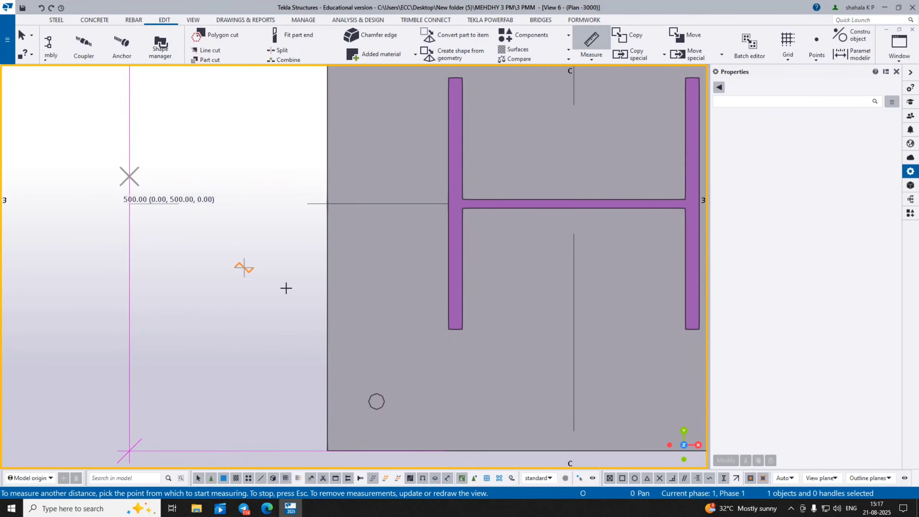
scroll(275, 261, down, 2)
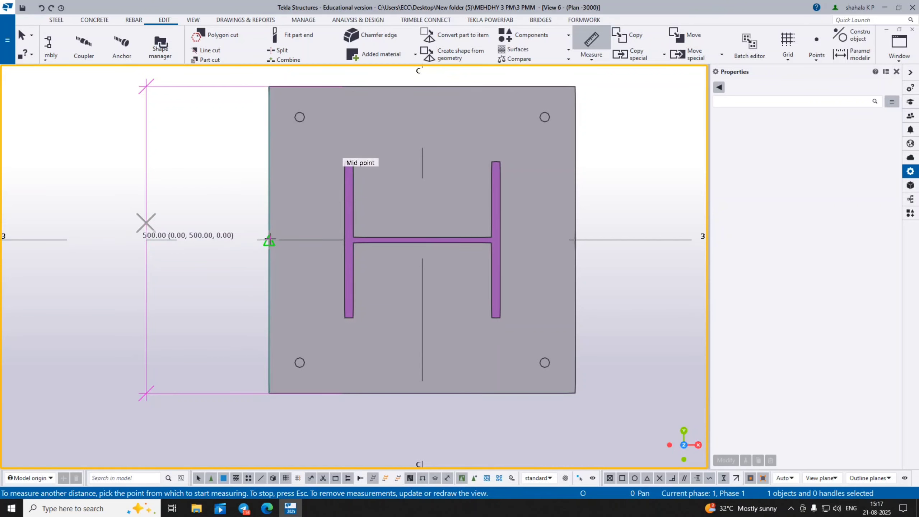
click(268, 239)
click(576, 239)
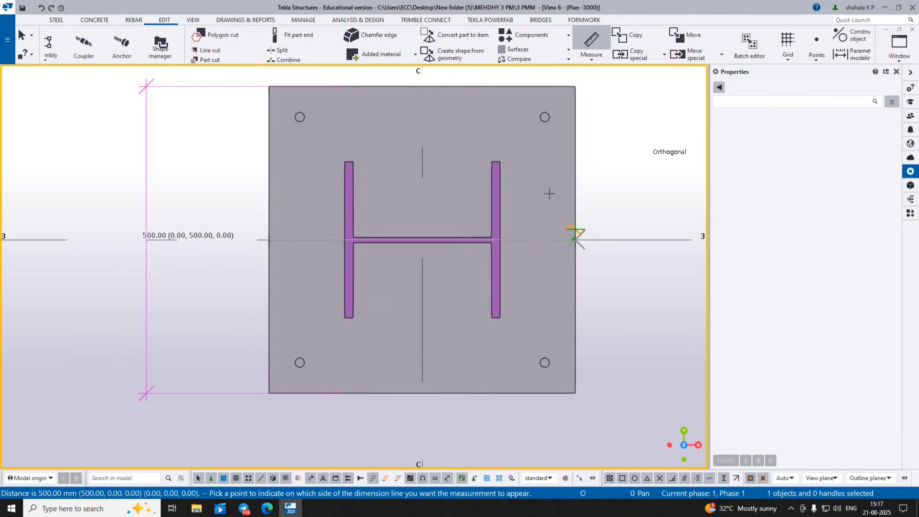
click(461, 104)
Measure the distance from the base plate's edge to the column flange, then exit the measuring tool.
scroll(460, 127, down, 2)
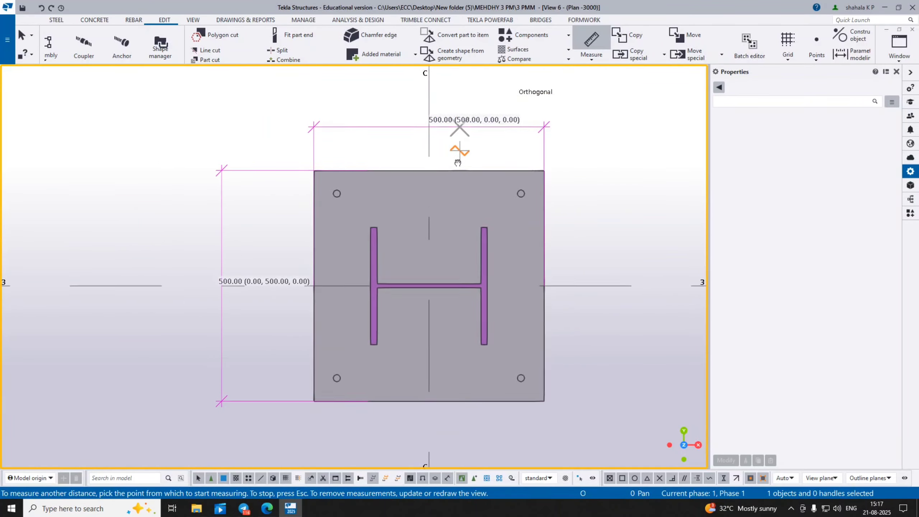
scroll(470, 147, up, 3)
scroll(517, 152, down, 2)
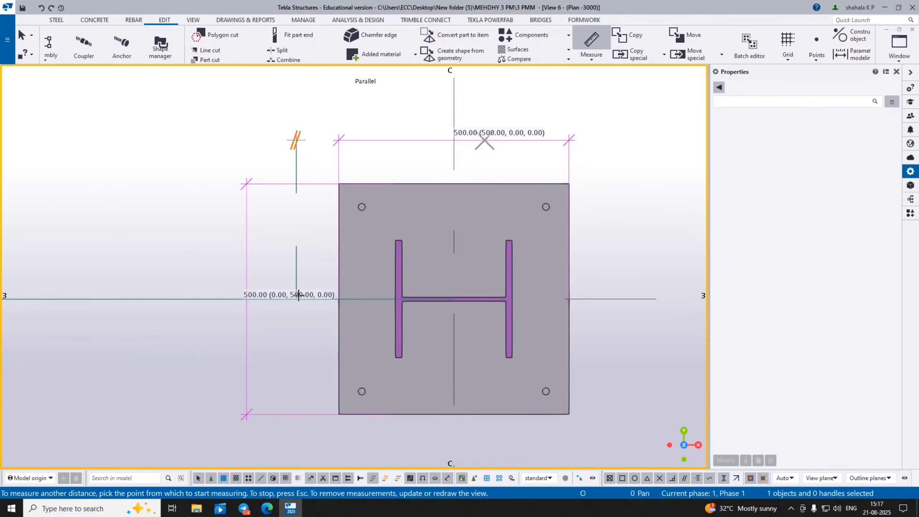
scroll(456, 124, down, 2)
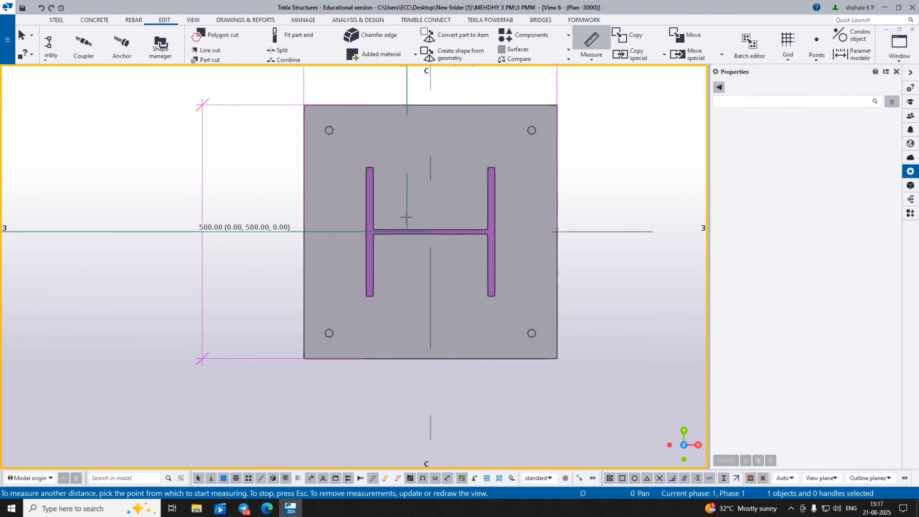
scroll(398, 218, up, 4)
click(362, 236)
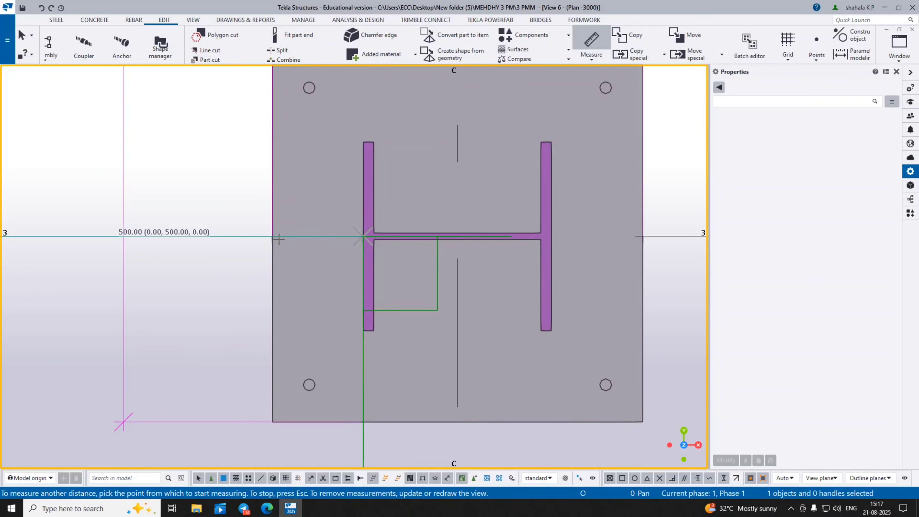
click(271, 236)
middle_drag(295, 144, 278, 266)
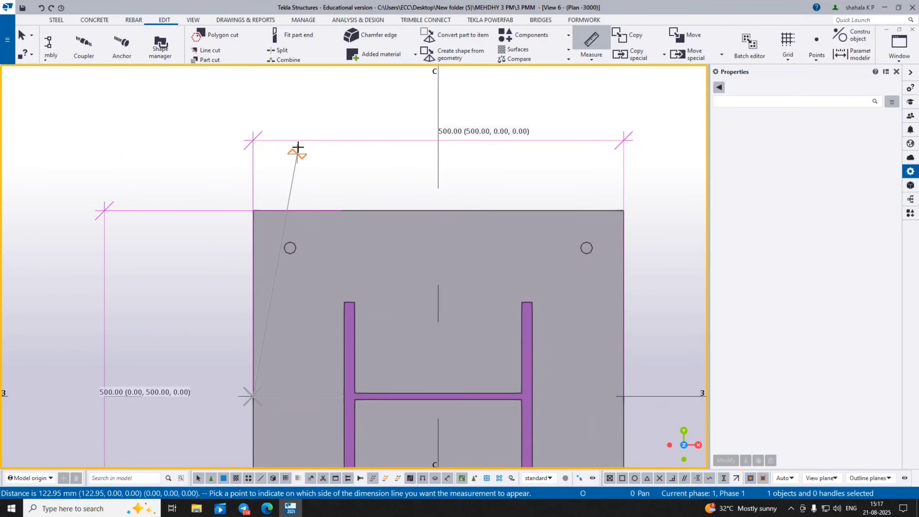
click(299, 117)
scroll(327, 160, down, 2)
middle_drag(329, 163, 332, 197)
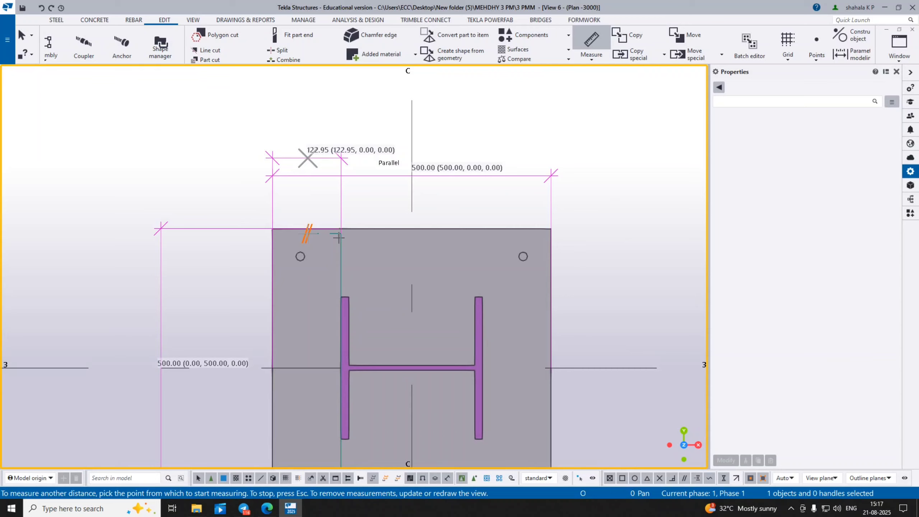
scroll(373, 243, up, 3)
middle_drag(339, 244, 392, 259)
key(Escape)
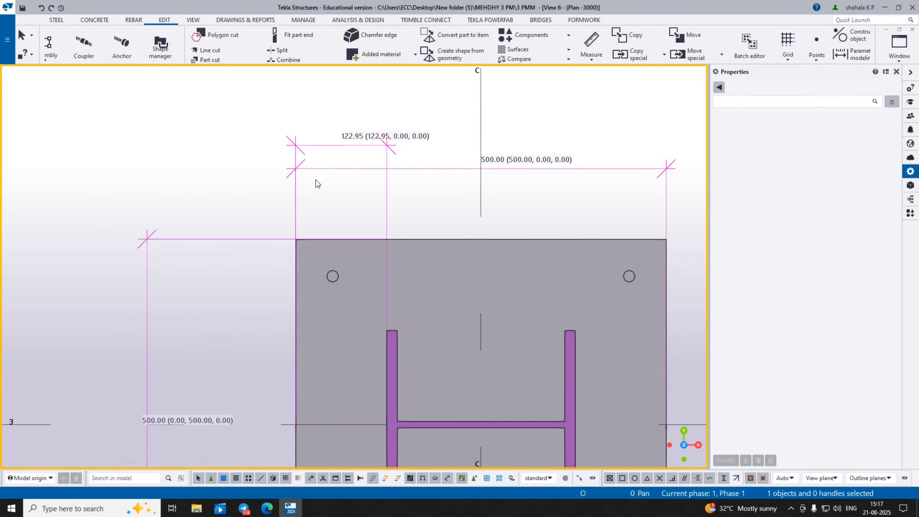
Redraw the view to clear the measurement dimensions.
scroll(303, 184, down, 3)
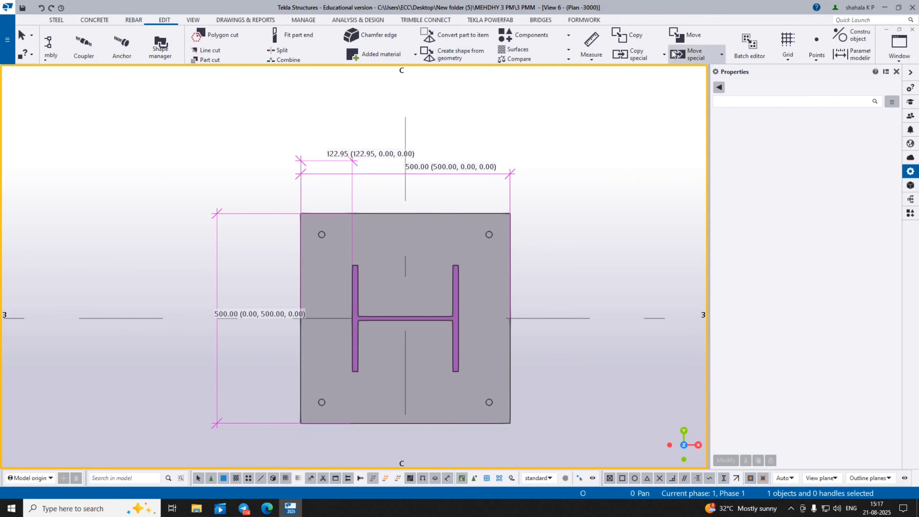
scroll(578, 54, down, 5)
scroll(416, 40, down, 5)
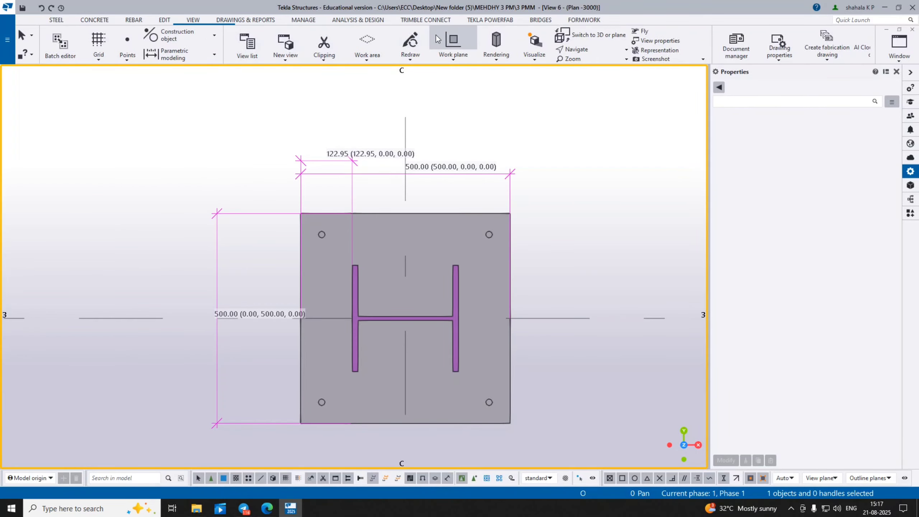
click(410, 42)
Switch to the 3D view and examine the base plate and anchor bolts at the column, selecting the base plate component.
scroll(459, 193, down, 7)
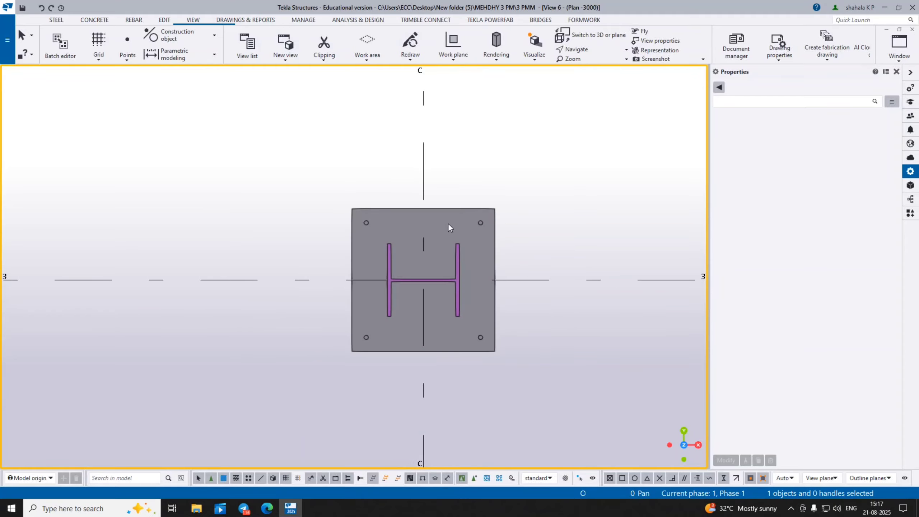
key(ctrl+p)
scroll(398, 251, down, 6)
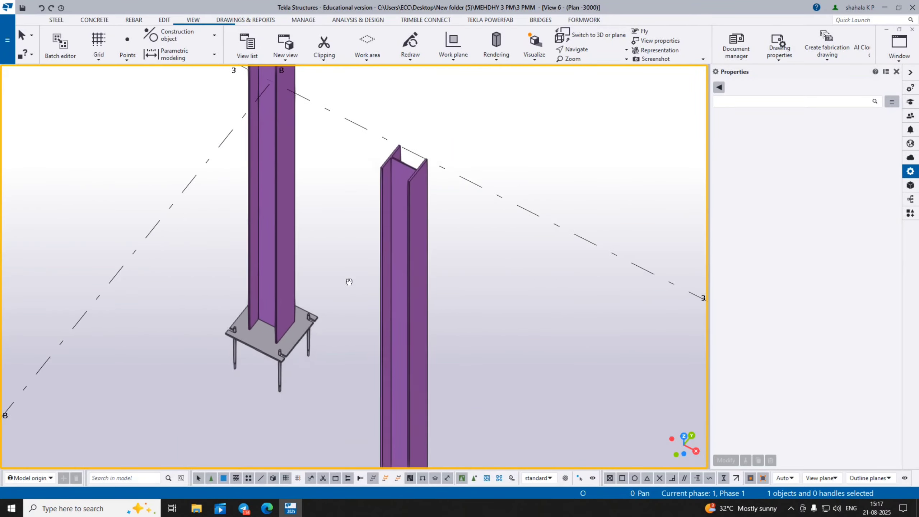
scroll(450, 289, up, 2)
scroll(395, 311, up, 4)
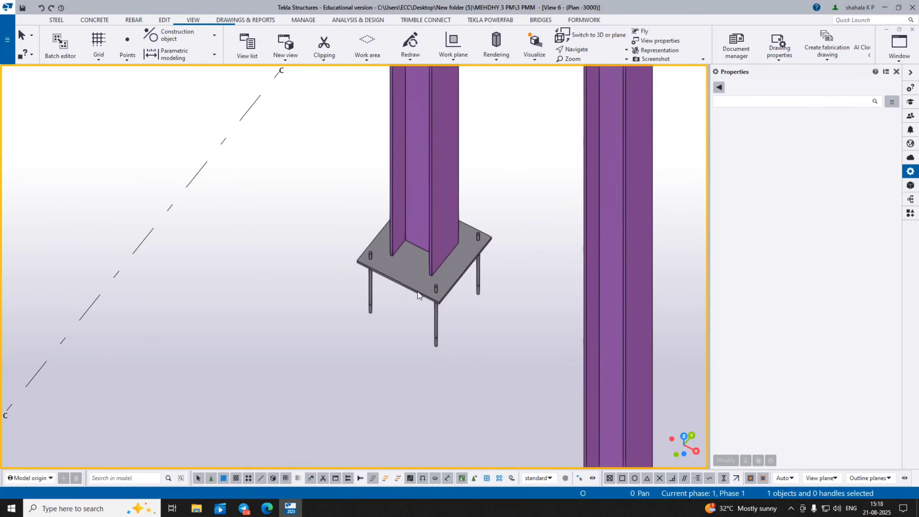
click(395, 263)
scroll(396, 264, down, 2)
middle_drag(402, 321, 456, 311)
scroll(388, 276, down, 2)
middle_drag(388, 277, 392, 292)
click(93, 95)
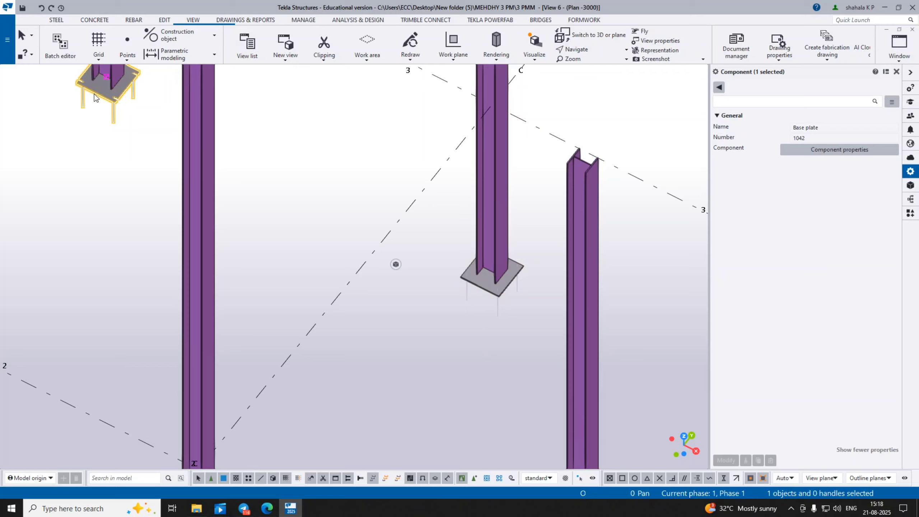
Orbit and zoom around the 3D model to examine which columns still lack base plates.
scroll(321, 202, down, 1)
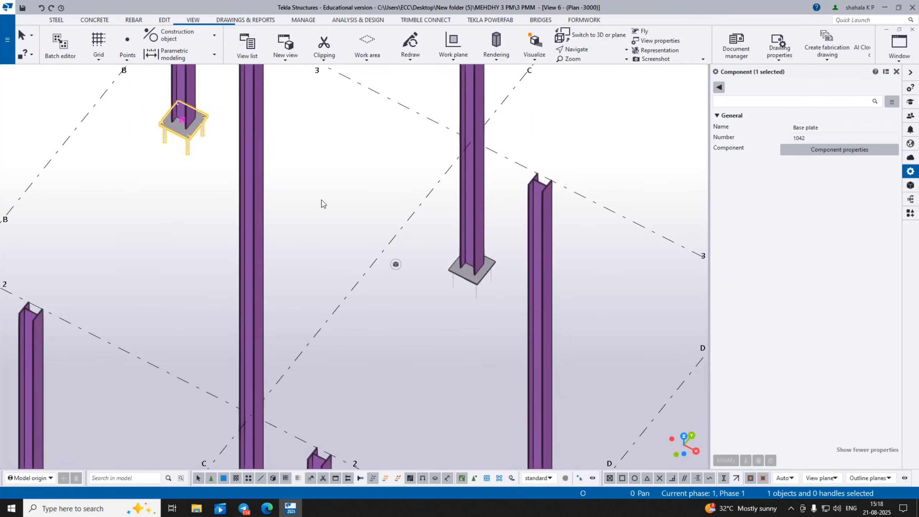
click(178, 195)
scroll(178, 193, down, 2)
middle_drag(177, 188, 287, 182)
scroll(242, 225, down, 3)
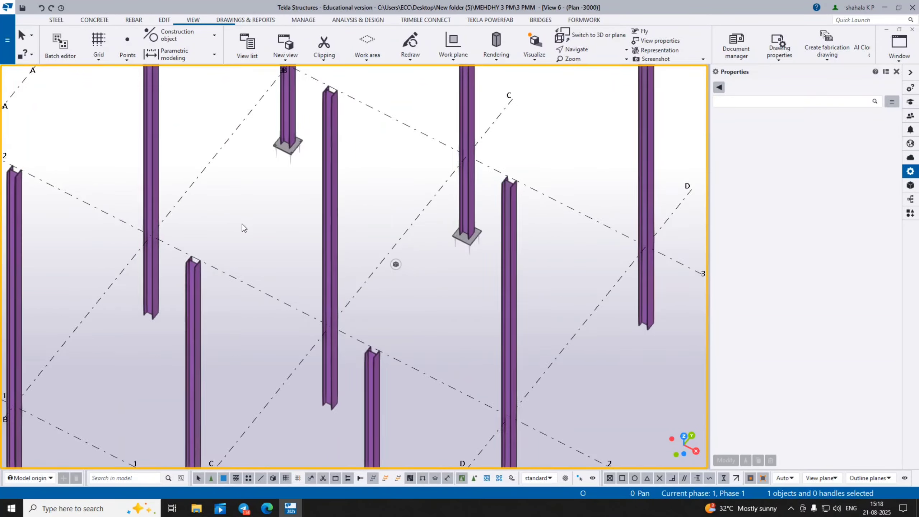
scroll(113, 32, up, 8)
scroll(113, 33, up, 5)
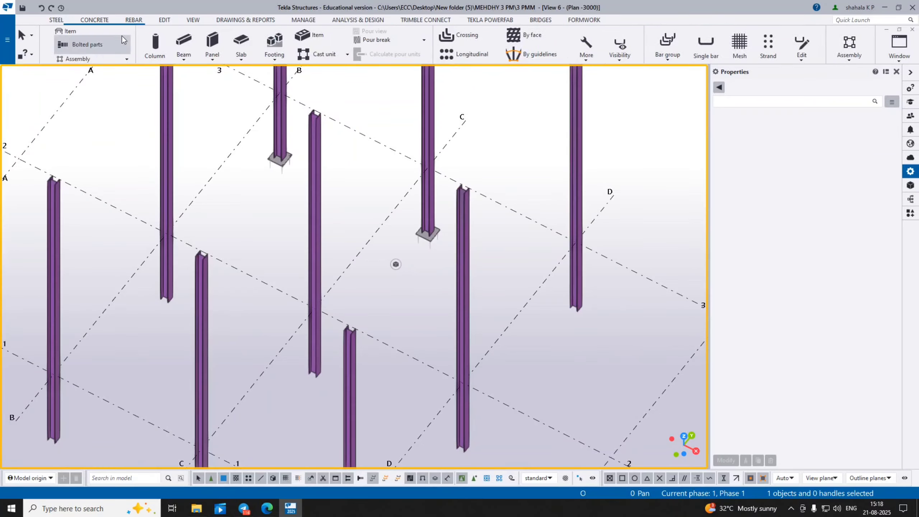
scroll(445, 177, down, 5)
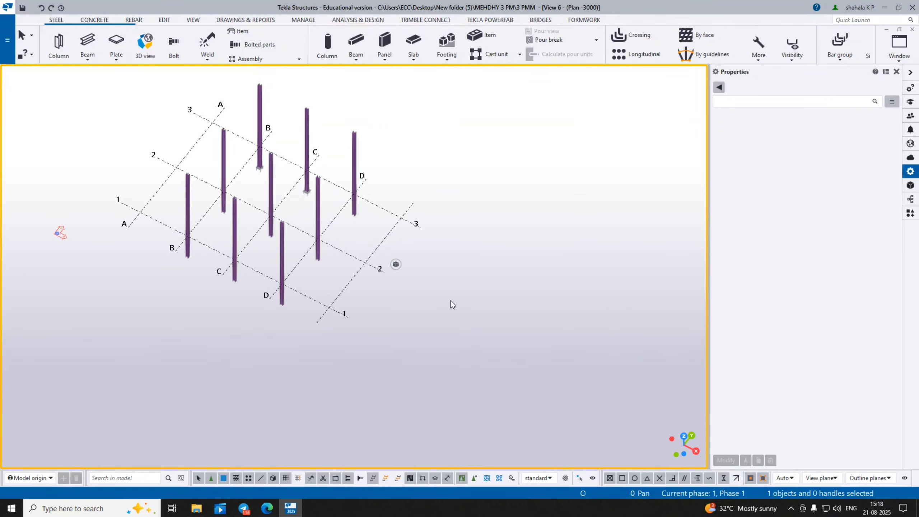
scroll(255, 313, up, 3)
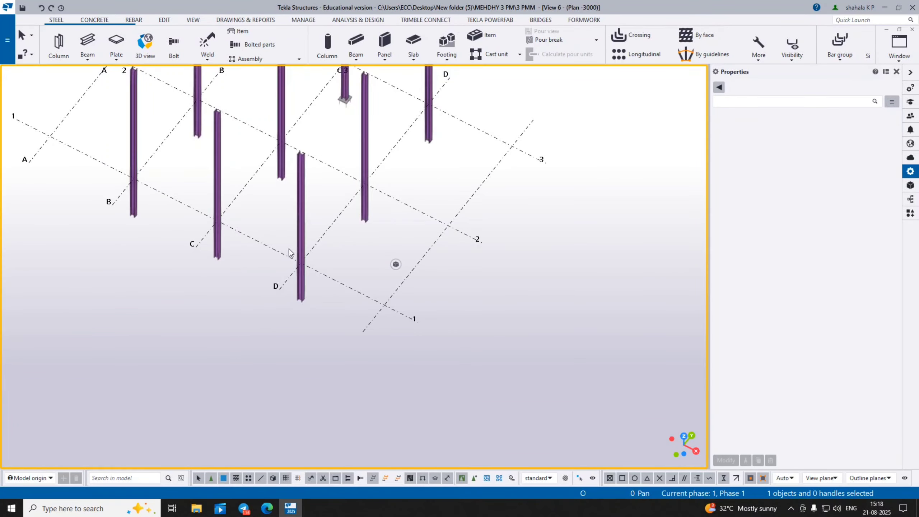
Select a column without a base plate and browse its copy and move options.
click(297, 226)
right_click(297, 227)
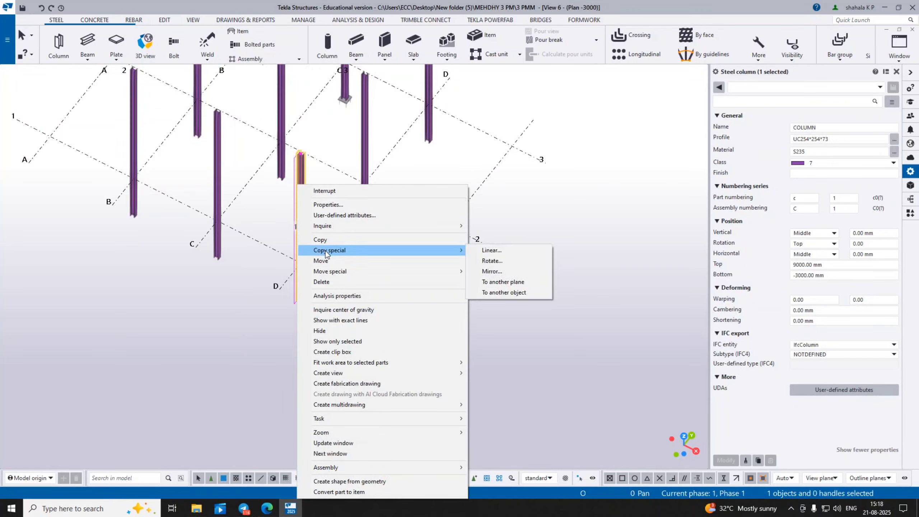
mouse_move(316, 274)
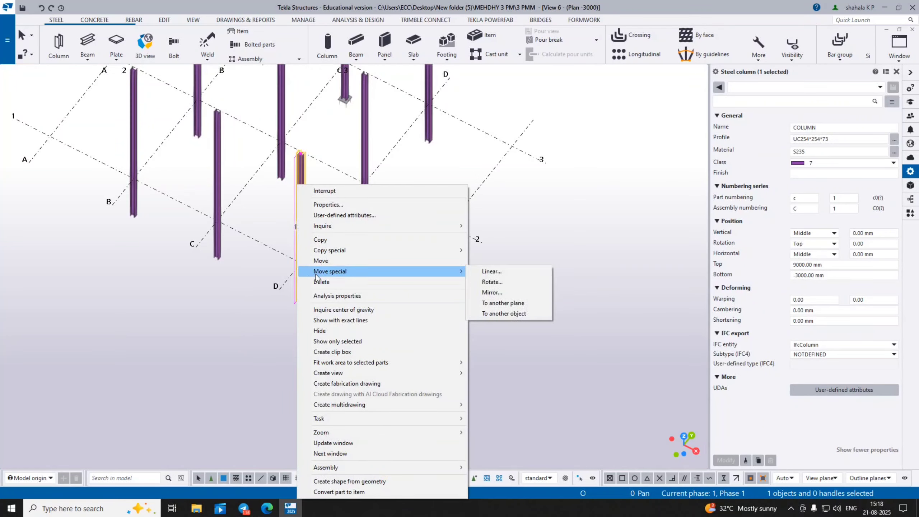
mouse_move(330, 249)
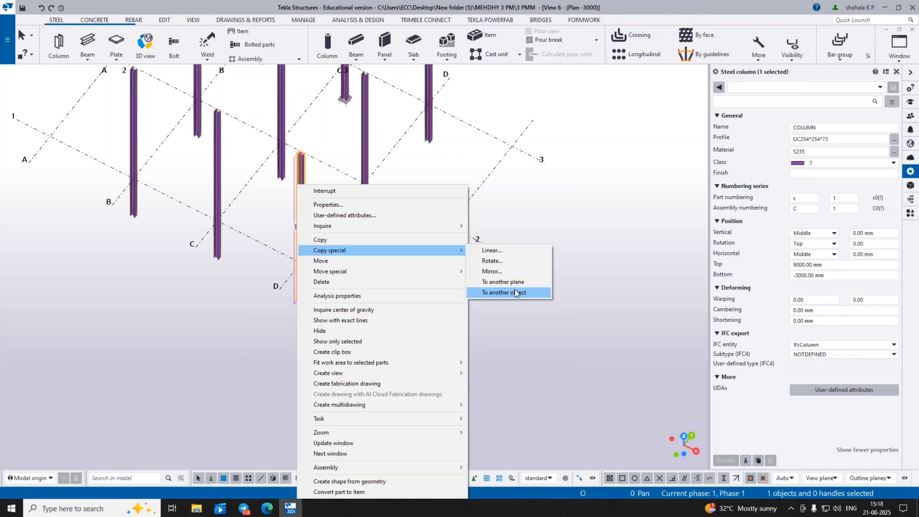
click(429, 341)
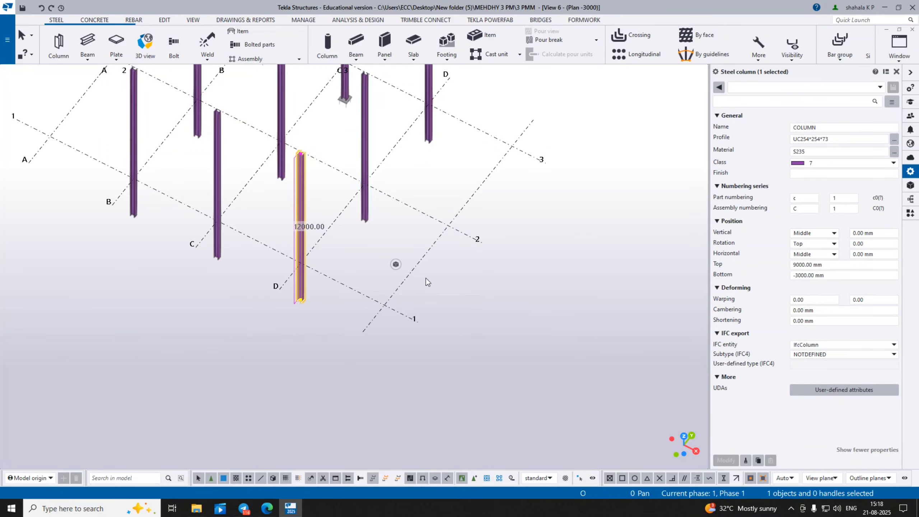
Switch to the plan view and zoom in on the selected column at grid B-2.
key(ctrl+p)
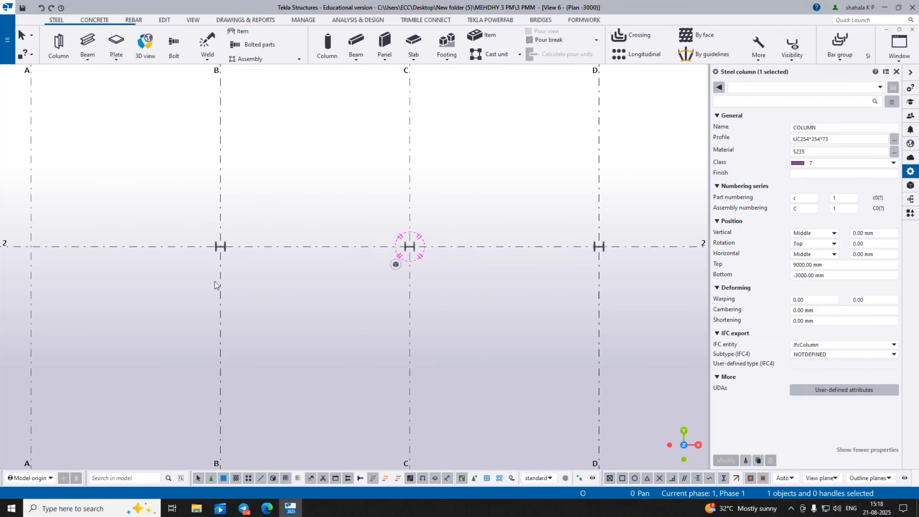
scroll(216, 283, up, 3)
middle_drag(229, 282, 374, 319)
scroll(348, 269, up, 3)
scroll(375, 269, up, 2)
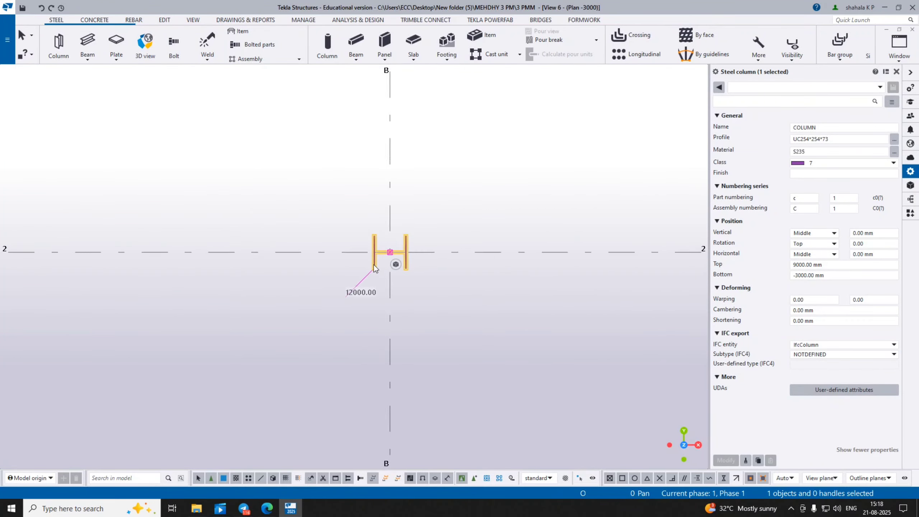
middle_drag(375, 269, 222, 336)
right_click(234, 316)
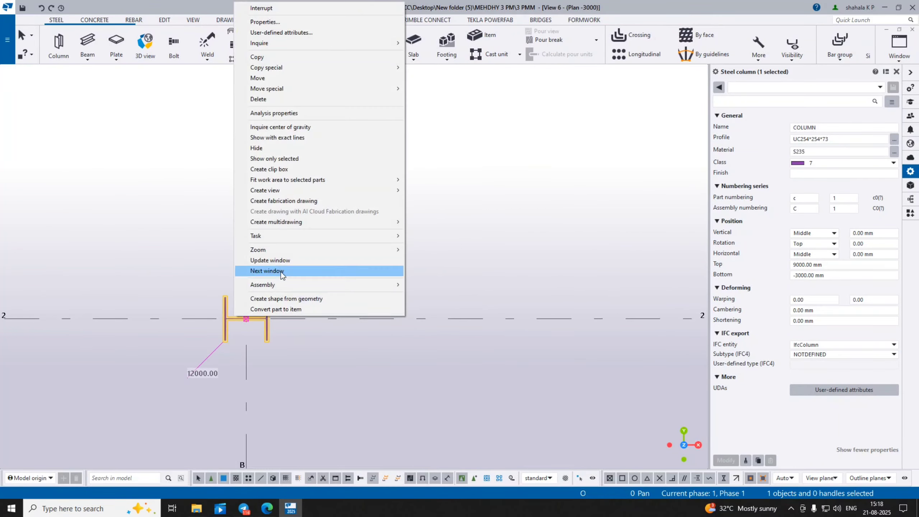
mouse_move(312, 70)
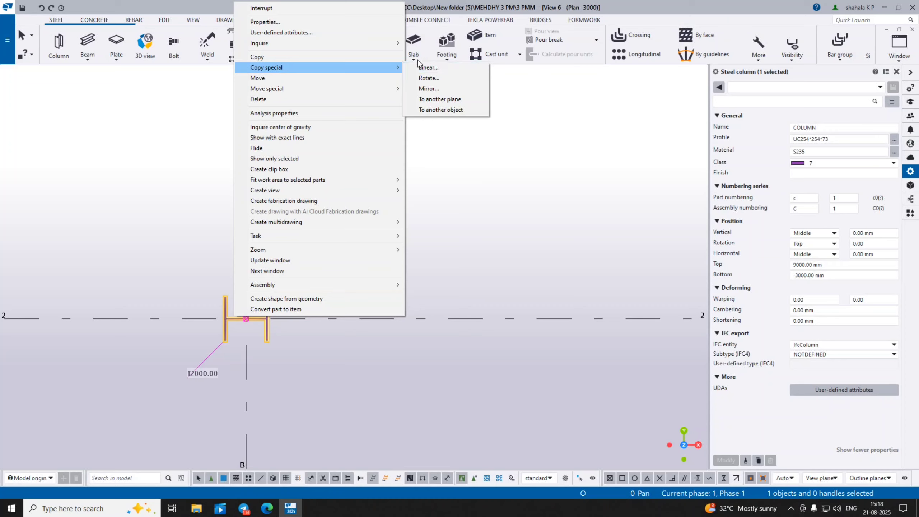
click(332, 55)
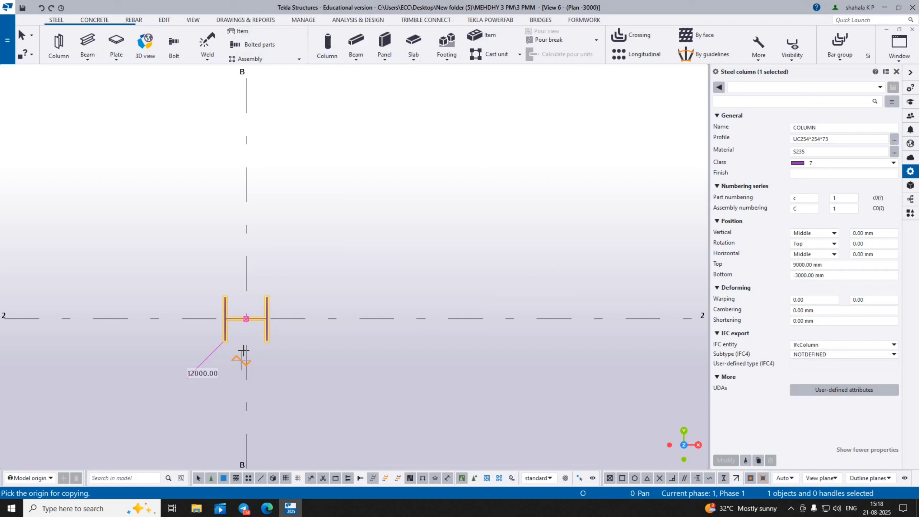
click(246, 318)
scroll(102, 321, down, 1)
middle_drag(96, 321, 426, 274)
scroll(66, 306, down, 3)
middle_drag(66, 306, 184, 272)
key(Escape)
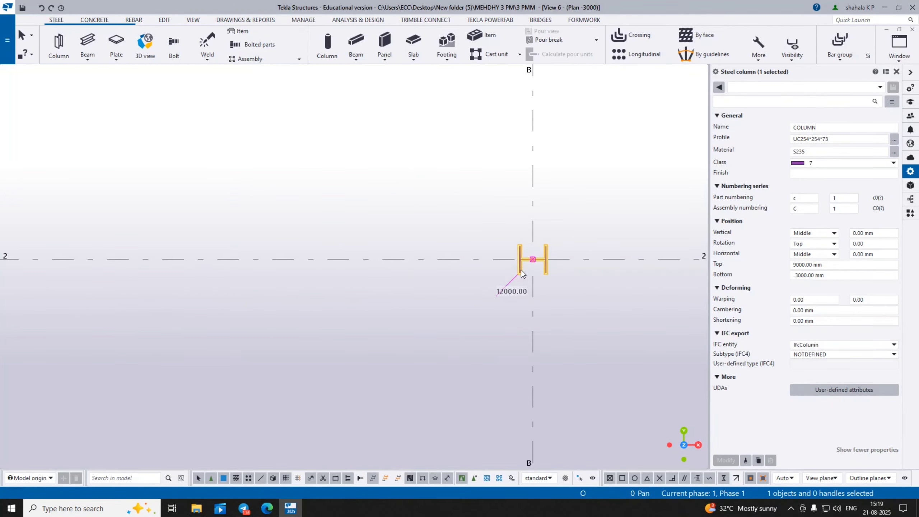
Open a linear special copy of the selected column and set the number of copies to 8.
right_click(520, 270)
mouse_move(545, 254)
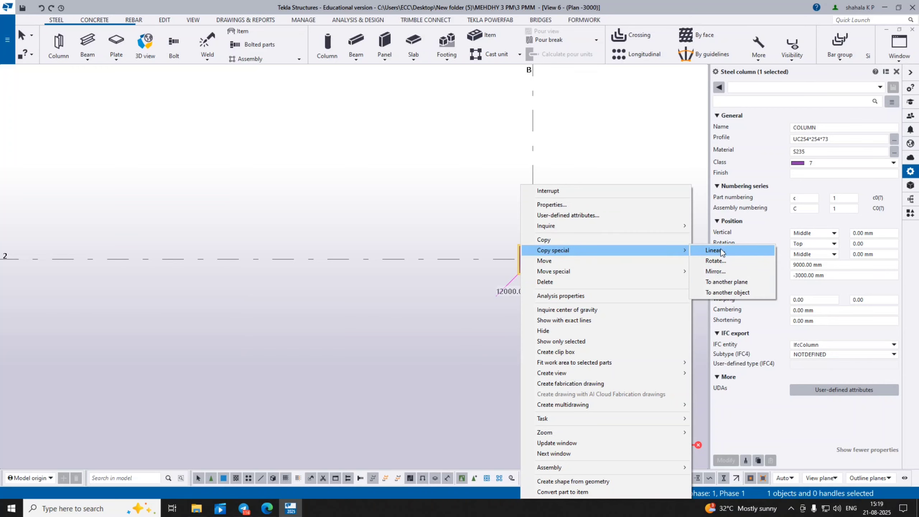
click(720, 250)
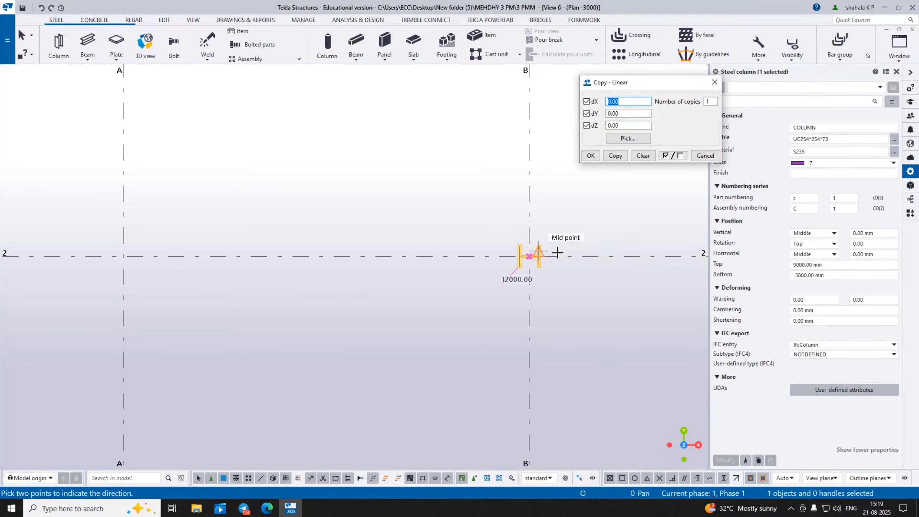
scroll(555, 254, down, 1)
drag(712, 102, 688, 104)
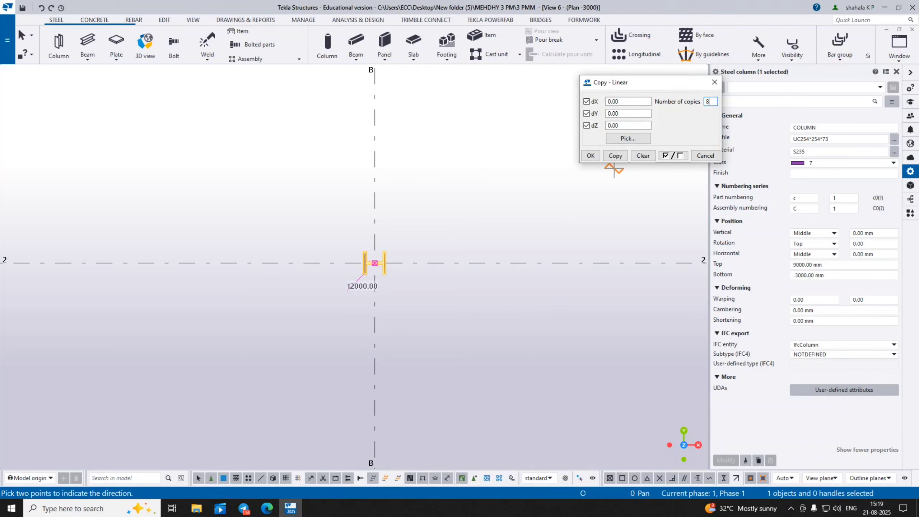
Try to pick the copy direction from grid intersection A-2 to the column at B-2.
click(635, 141)
middle_drag(301, 244, 460, 201)
scroll(382, 225, down, 2)
middle_drag(382, 226, 362, 253)
scroll(308, 253, down, 2)
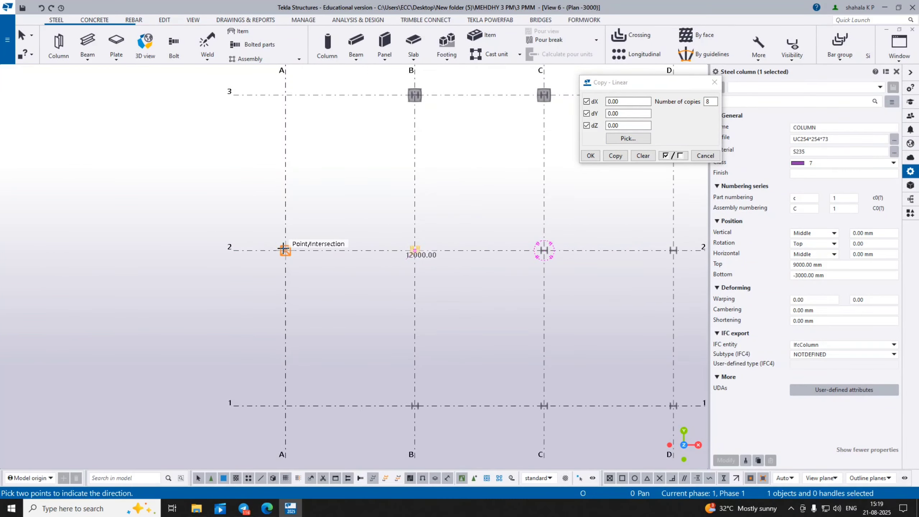
click(285, 251)
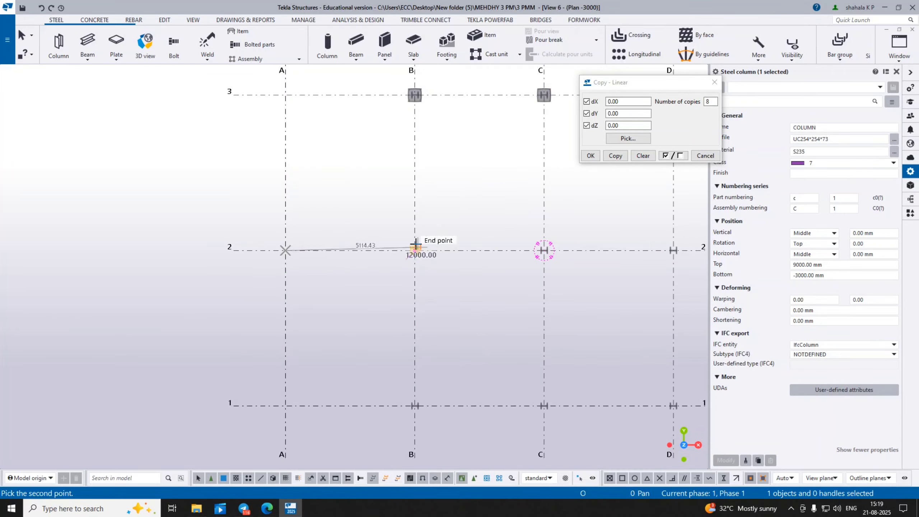
click(414, 250)
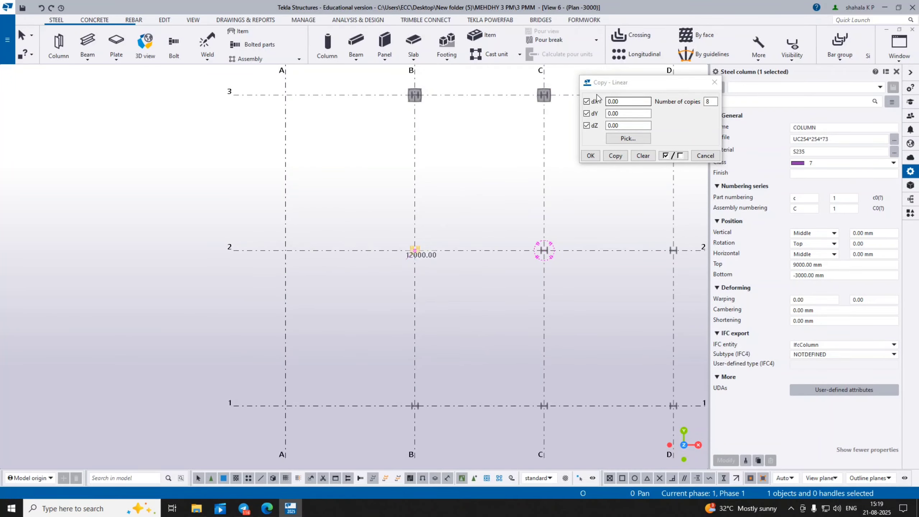
Pick the copy direction along grid line 2 toward grid A to set the X offset to -2500.
click(627, 139)
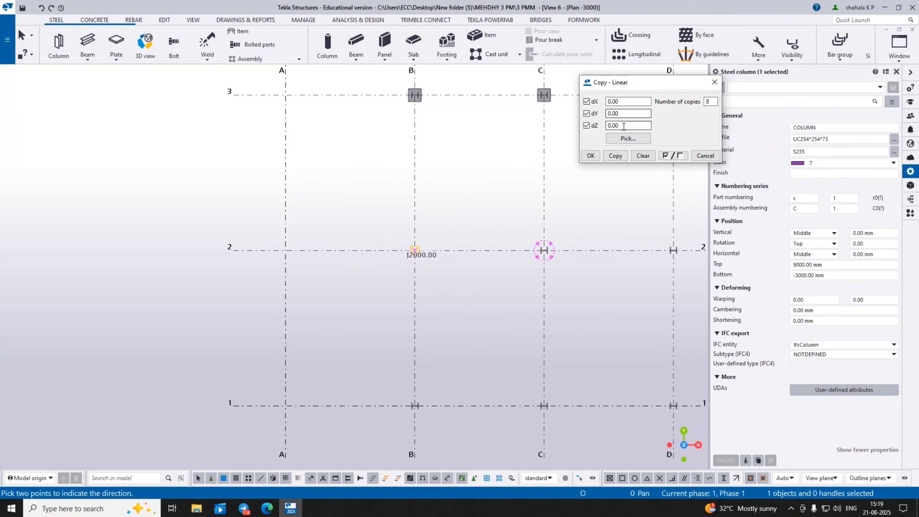
scroll(416, 248, up, 3)
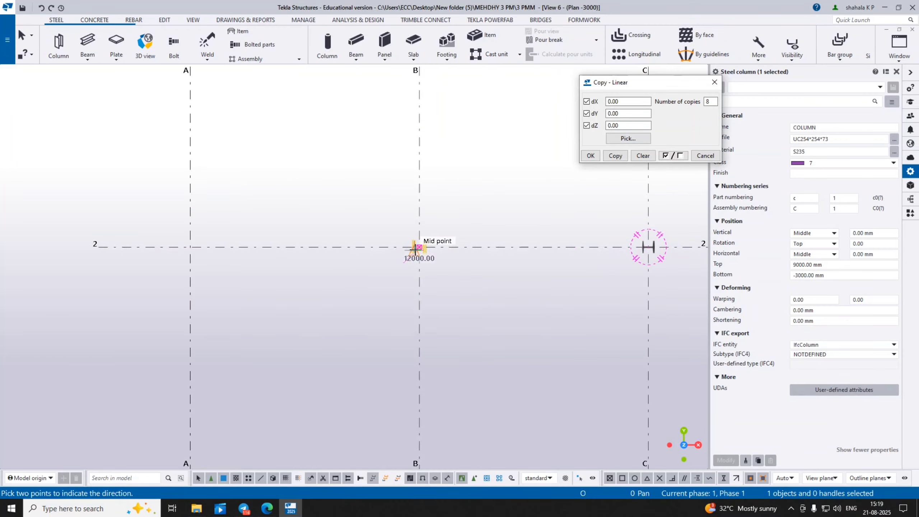
click(418, 247)
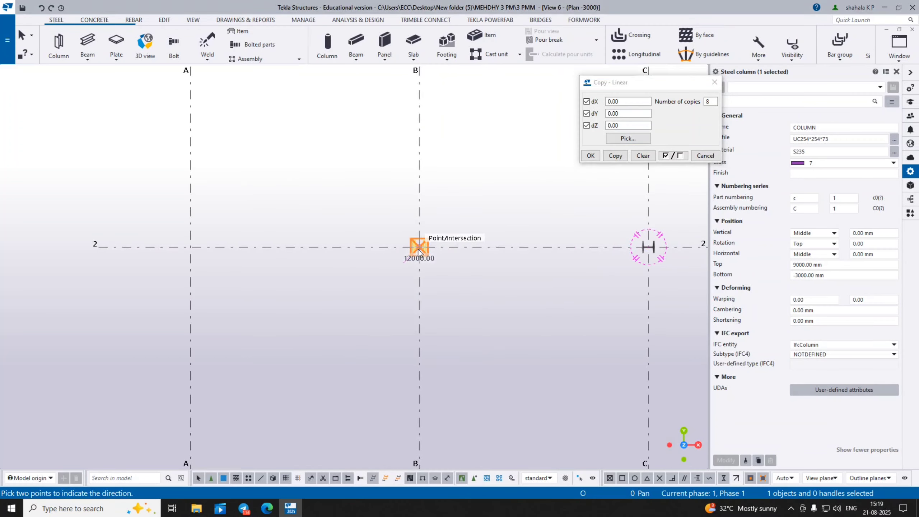
click(190, 247)
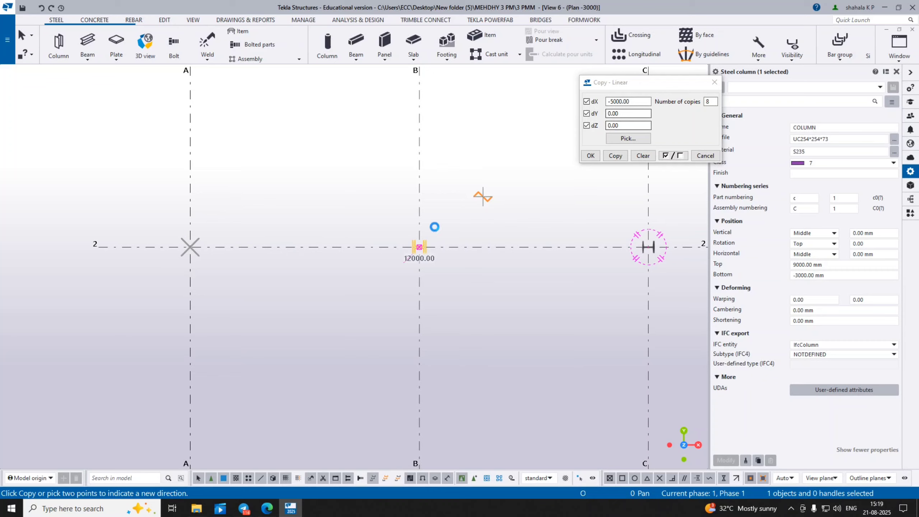
click(628, 138)
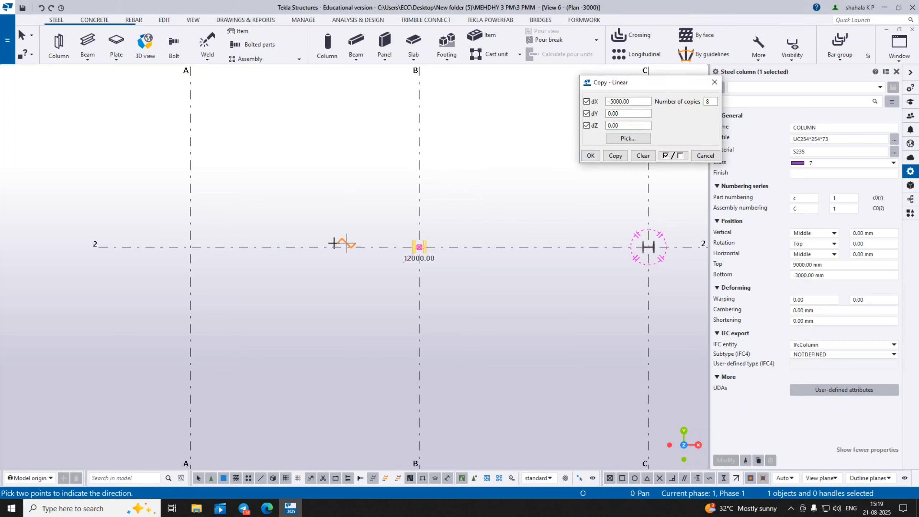
click(304, 246)
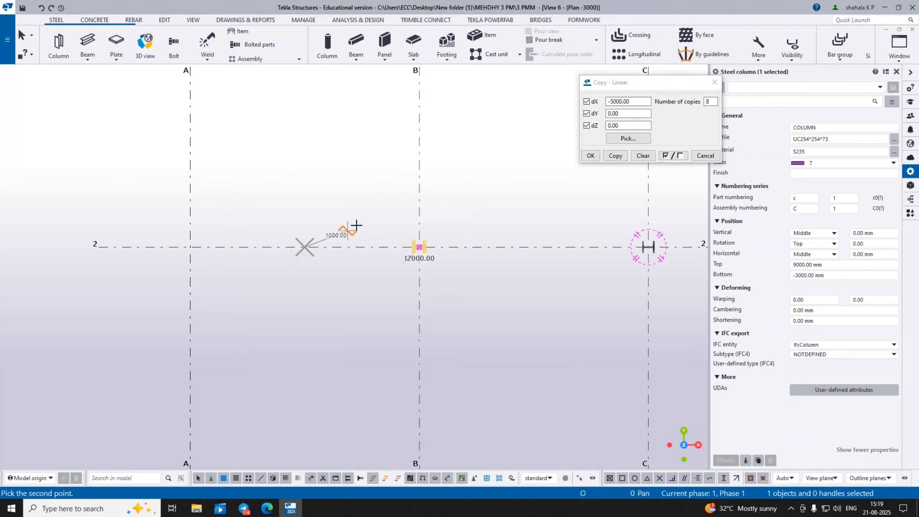
click(188, 249)
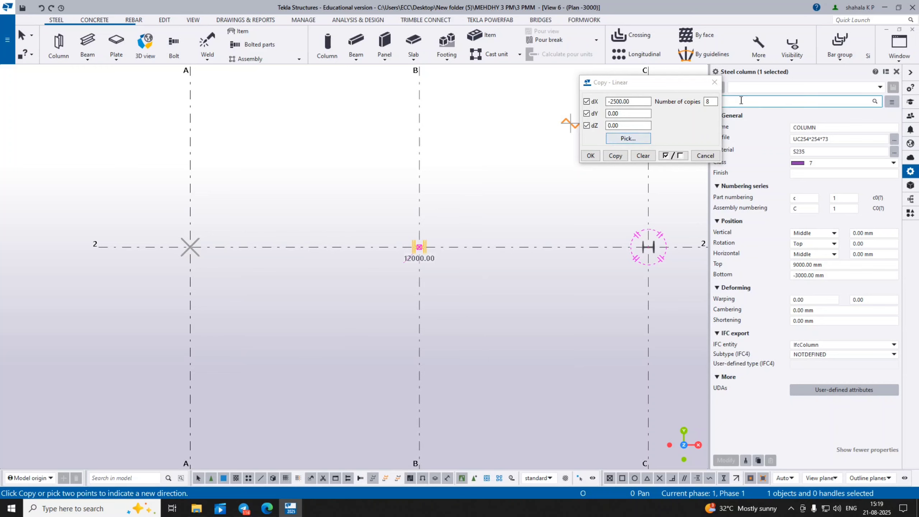
Copy the column 8 times at -2500 in X along grid line 2.
scroll(412, 198, down, 5)
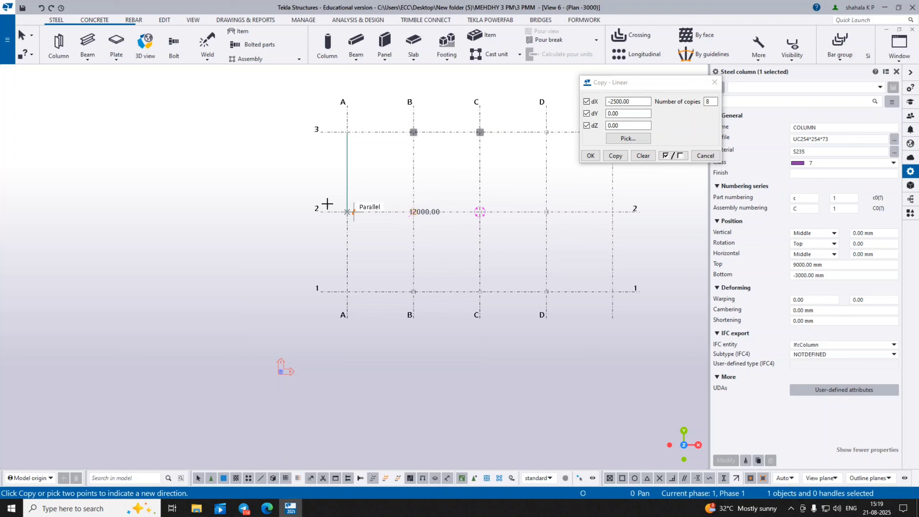
scroll(361, 210, up, 2)
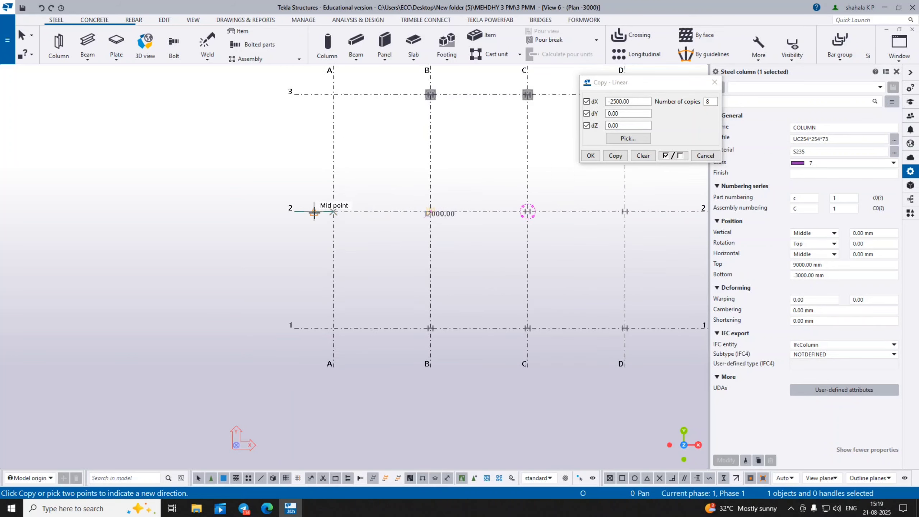
click(614, 156)
Examine the copied columns along grid line 2 beyond grid A.
scroll(369, 226, down, 2)
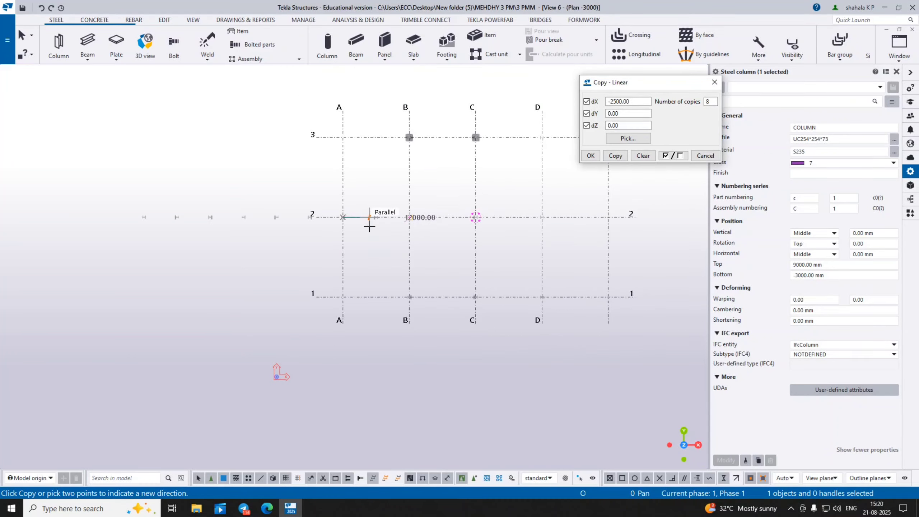
scroll(369, 226, up, 3)
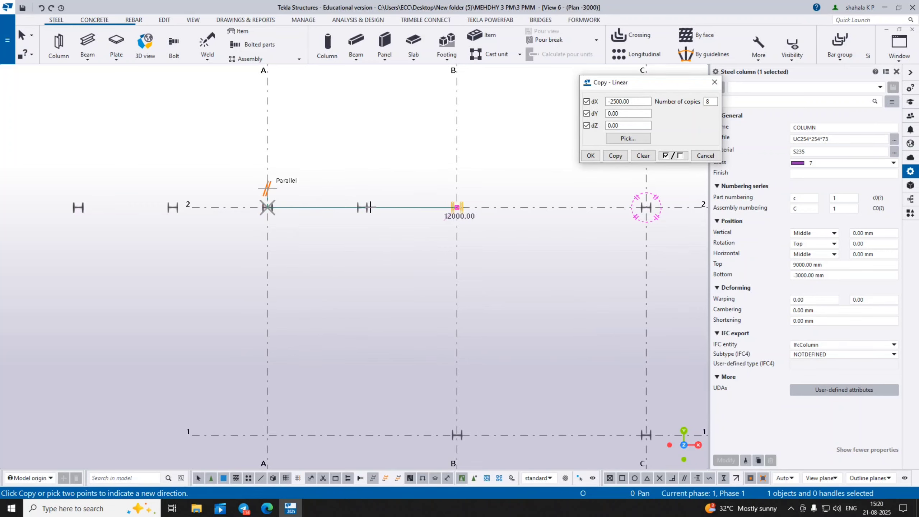
scroll(389, 199, down, 2)
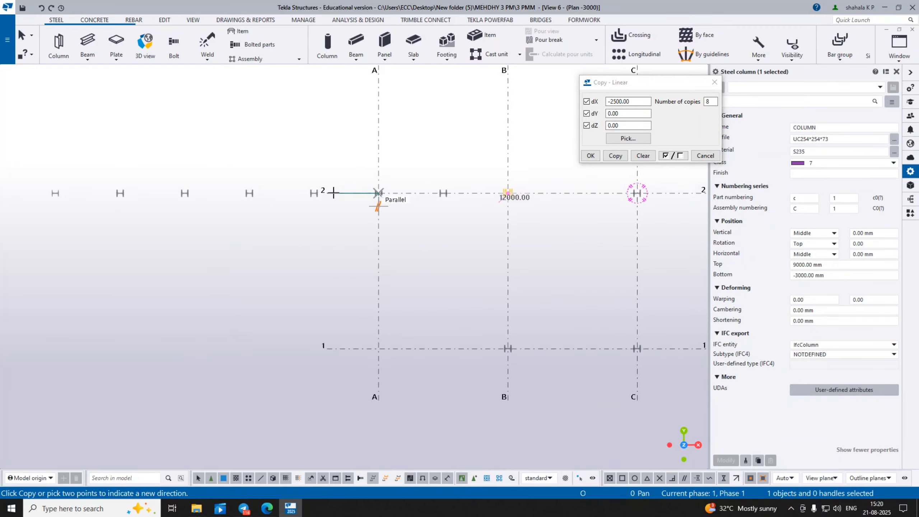
middle_drag(55, 201, 298, 198)
scroll(391, 198, down, 4)
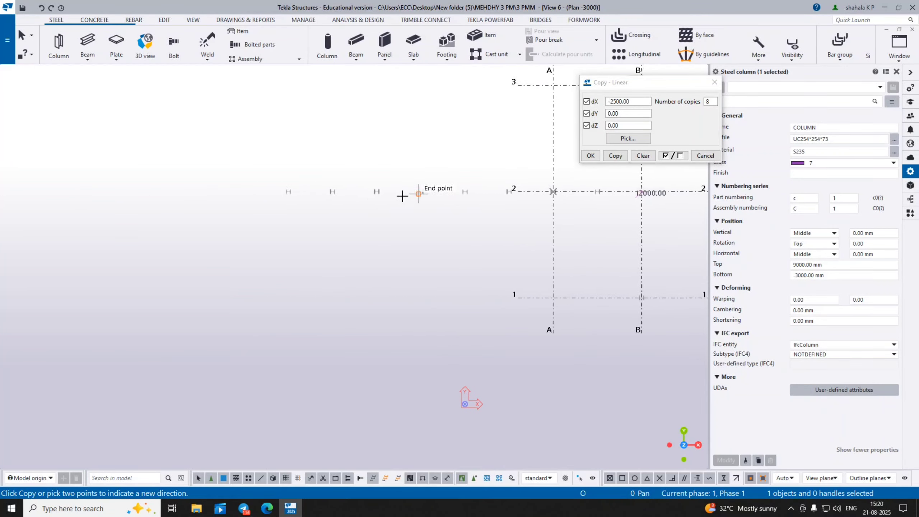
scroll(535, 194, down, 1)
middle_drag(505, 196, 416, 196)
scroll(452, 203, up, 5)
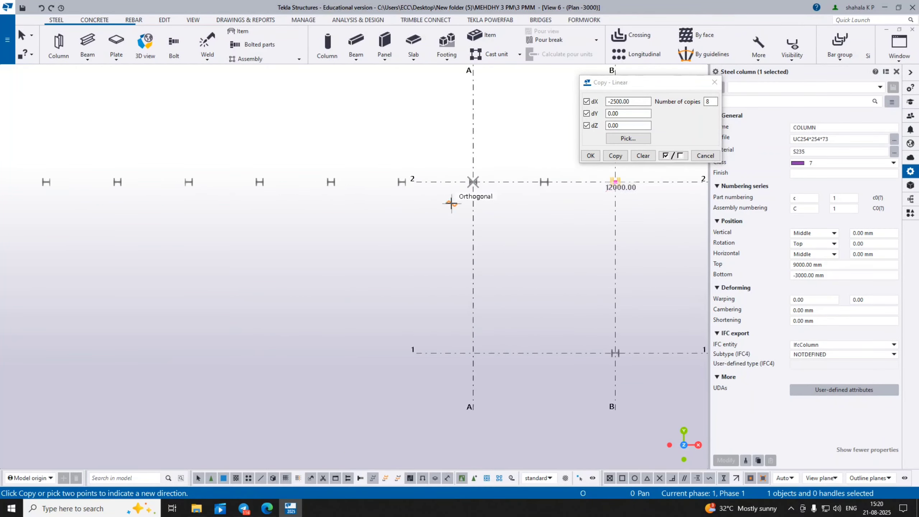
scroll(515, 195, up, 4)
middle_drag(523, 195, 475, 197)
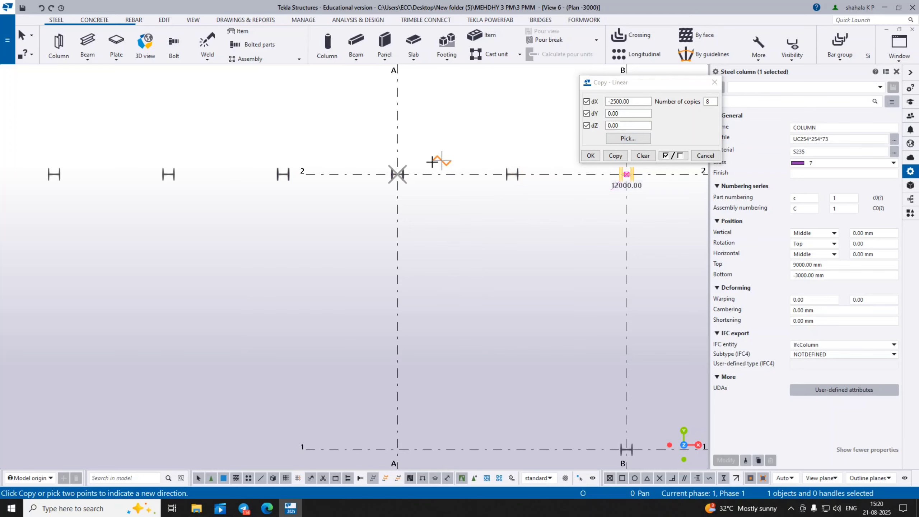
Close the linear copy dialog and delete the copied columns at grid A and between grids A and B on grid line 2.
scroll(441, 198, down, 1)
scroll(443, 198, down, 1)
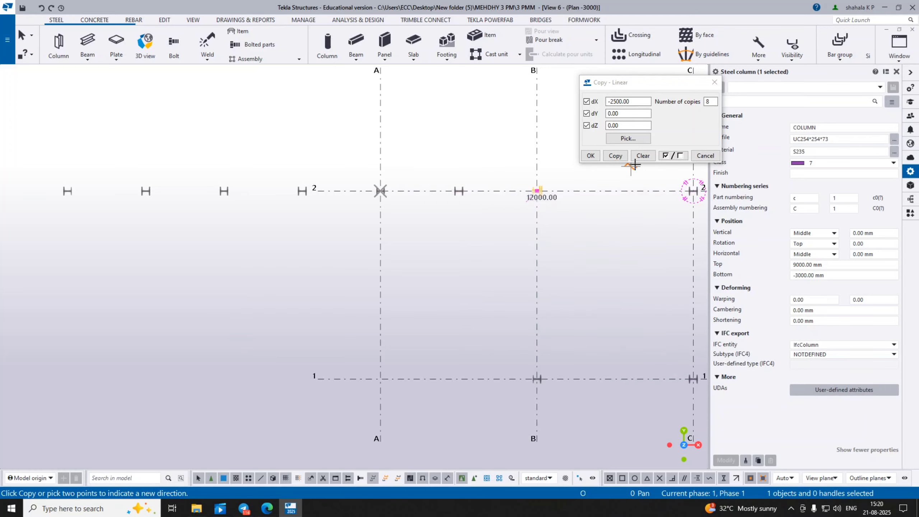
scroll(458, 210, up, 2)
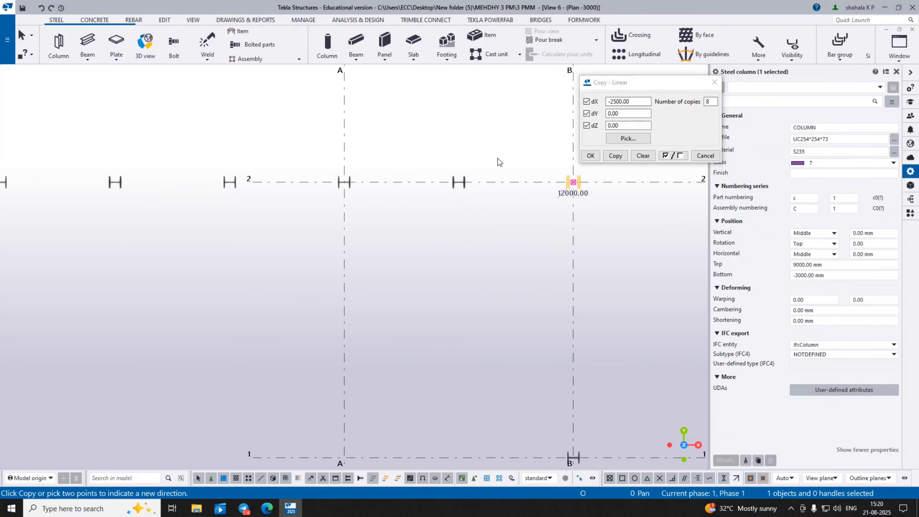
click(589, 156)
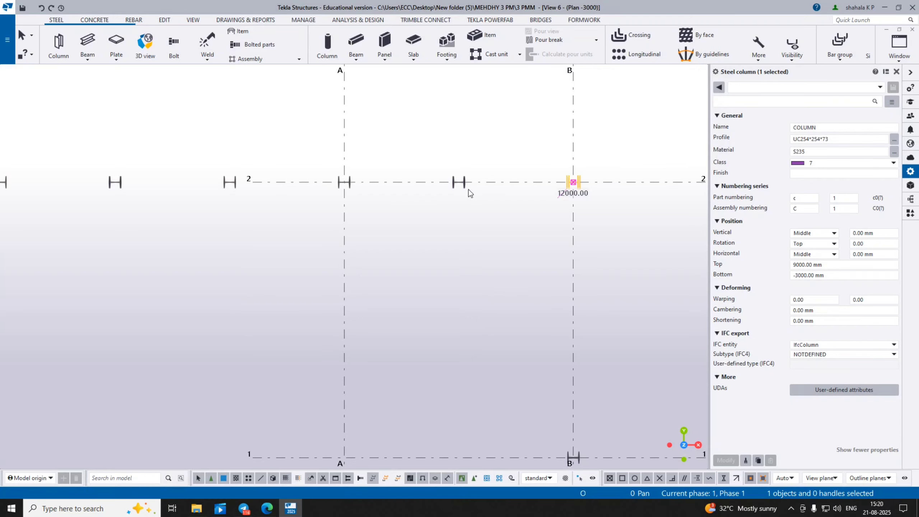
click(463, 186)
middle_drag(464, 187, 466, 217)
key(Delete)
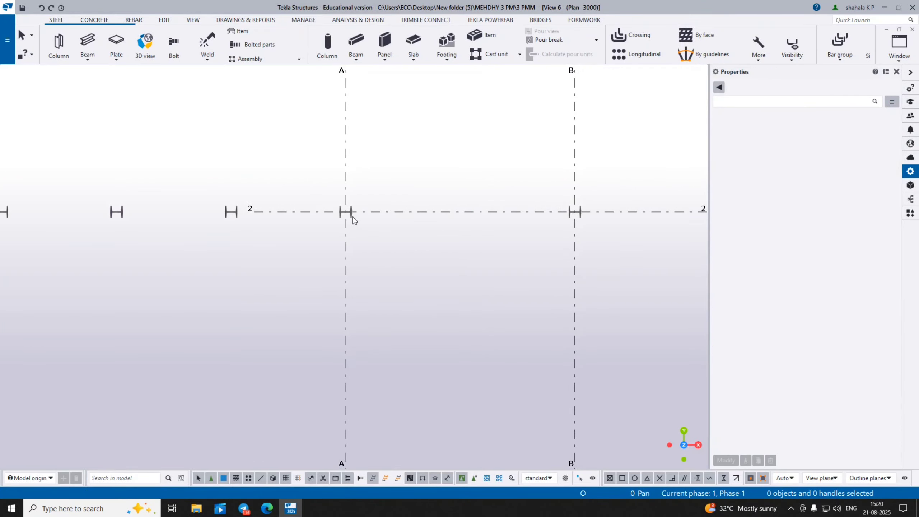
click(352, 216)
key(Delete)
Delete the copied columns lying west of grid A along grid line 2.
scroll(275, 210, down, 2)
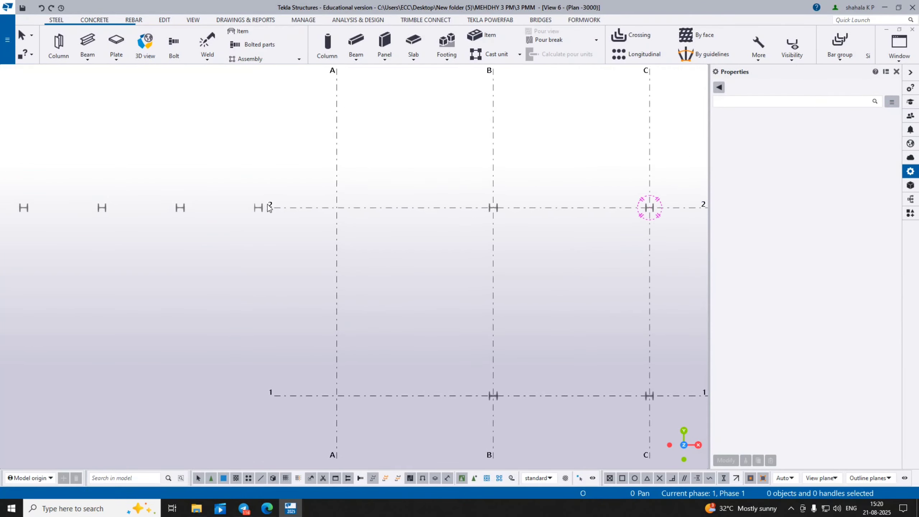
scroll(253, 208, up, 1)
drag(226, 223, 100, 267)
scroll(324, 287, down, 2)
scroll(456, 304, down, 1)
scroll(124, 259, up, 2)
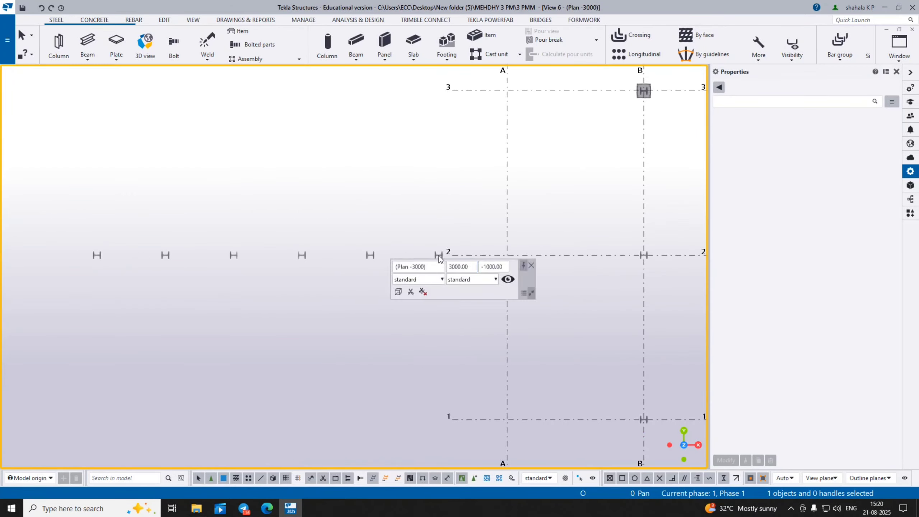
scroll(438, 236, up, 1)
click(436, 269)
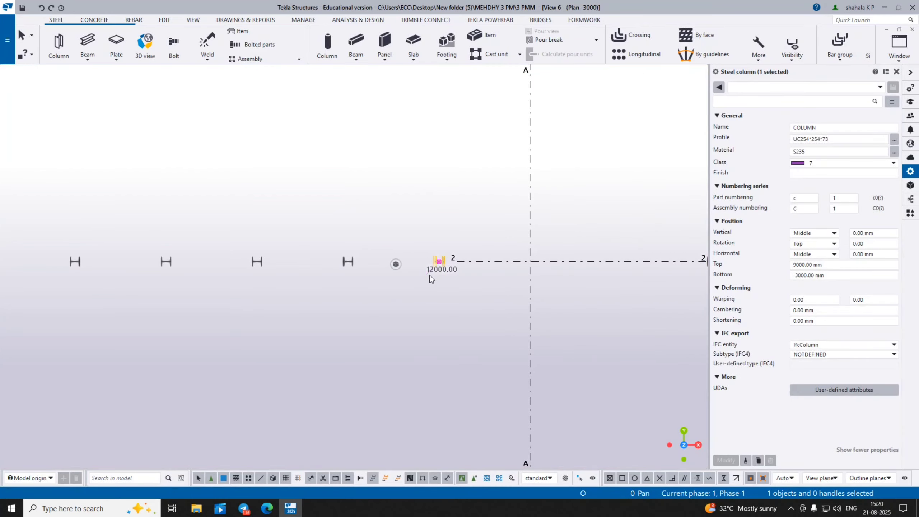
key(Delete)
drag(310, 277, 62, 278)
key(Delete)
Delete the remaining copied column at the far west end of grid line 2.
scroll(277, 267, down, 2)
middle_drag(286, 268, 385, 256)
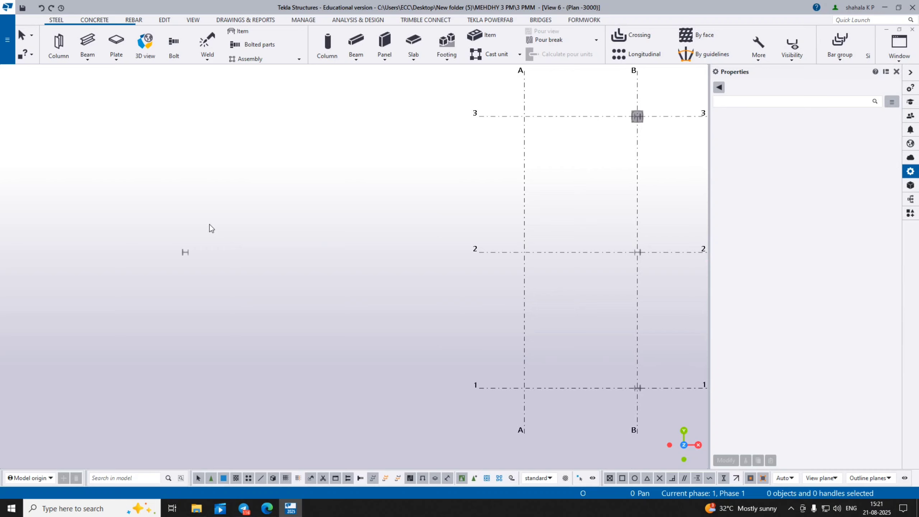
drag(211, 223, 146, 295)
key(Delete)
scroll(613, 252, up, 3)
middle_drag(613, 252, 414, 222)
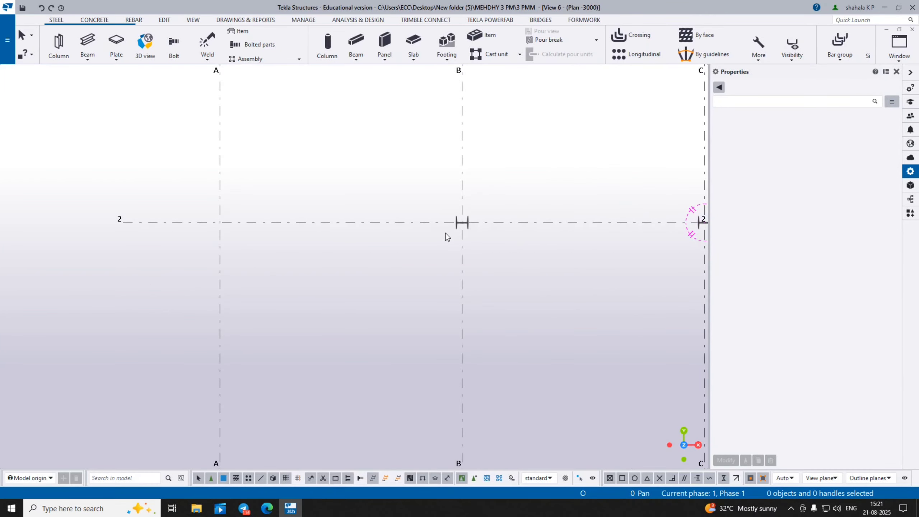
click(455, 225)
right_click(455, 227)
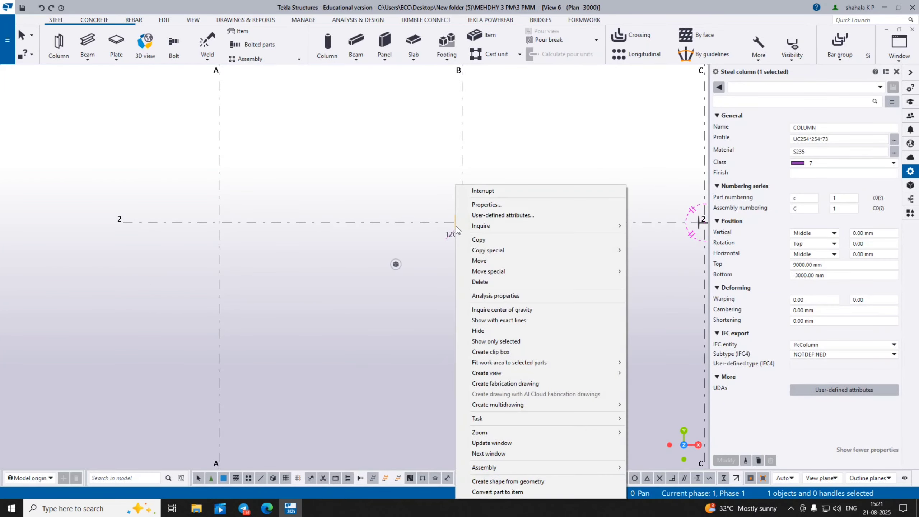
mouse_move(525, 251)
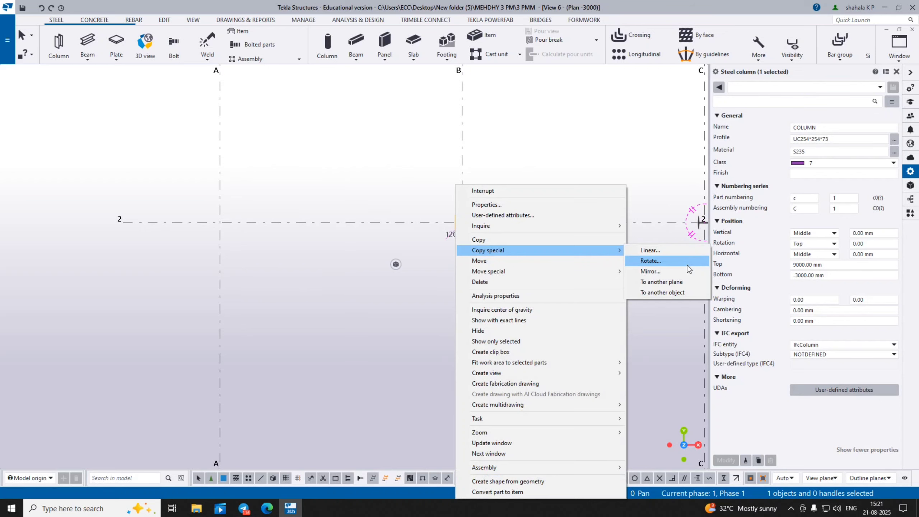
click(356, 232)
scroll(237, 175, down, 2)
middle_drag(238, 175, 371, 137)
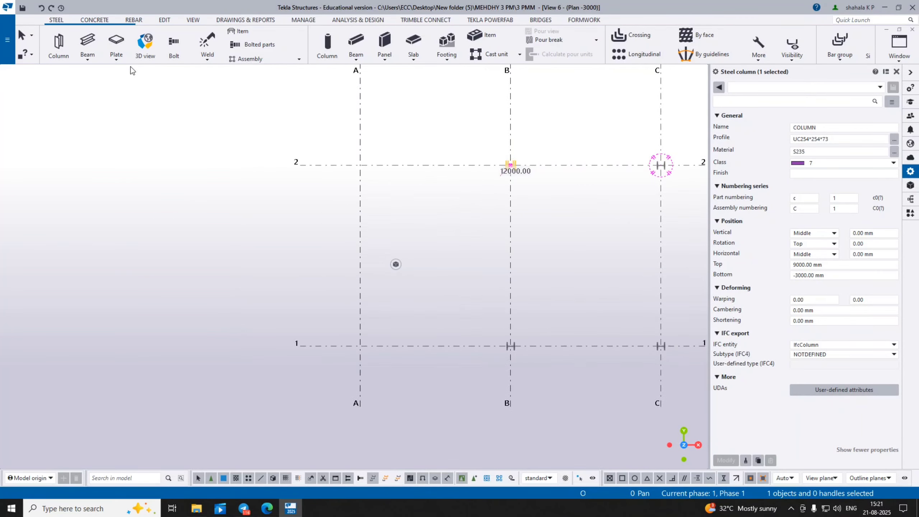
Create a triangular contour plate with corners at the west ends of grid lines 2 and 1 and near intersection A-2.
click(116, 57)
click(119, 78)
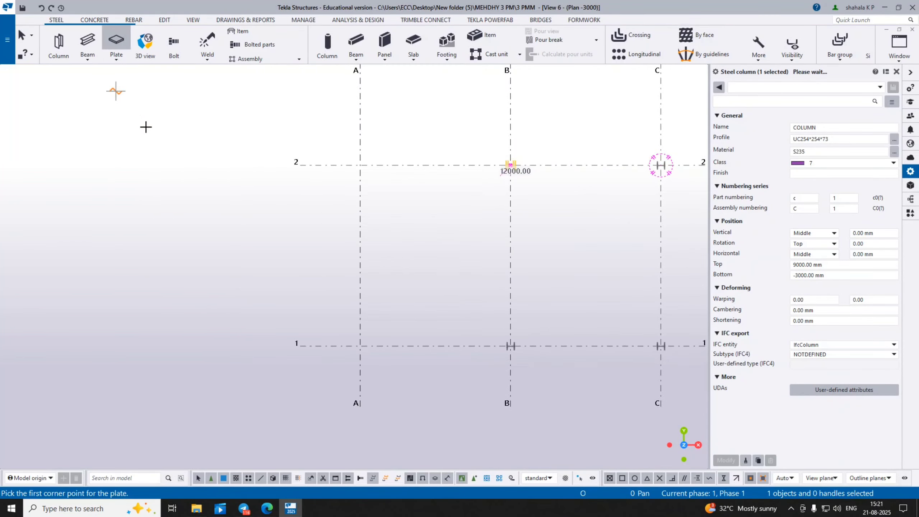
scroll(322, 153, down, 2)
middle_drag(322, 152, 336, 197)
click(273, 183)
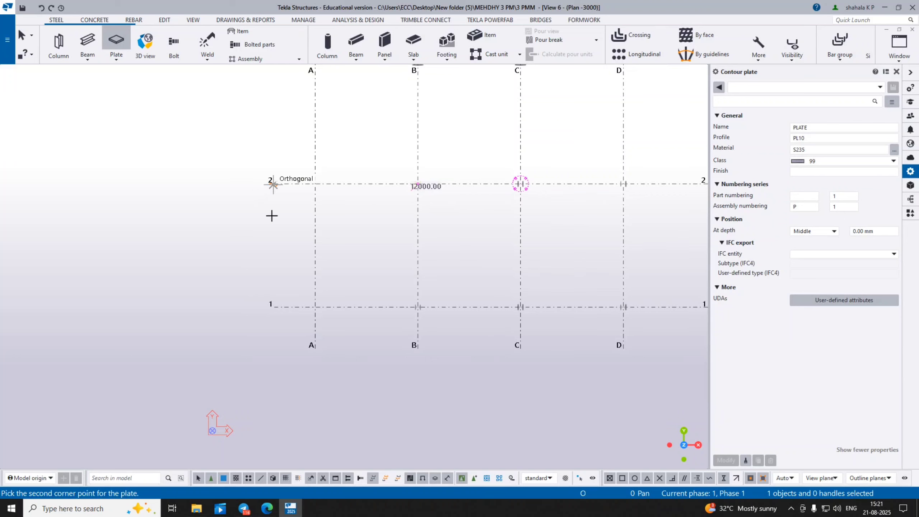
click(273, 307)
click(315, 184)
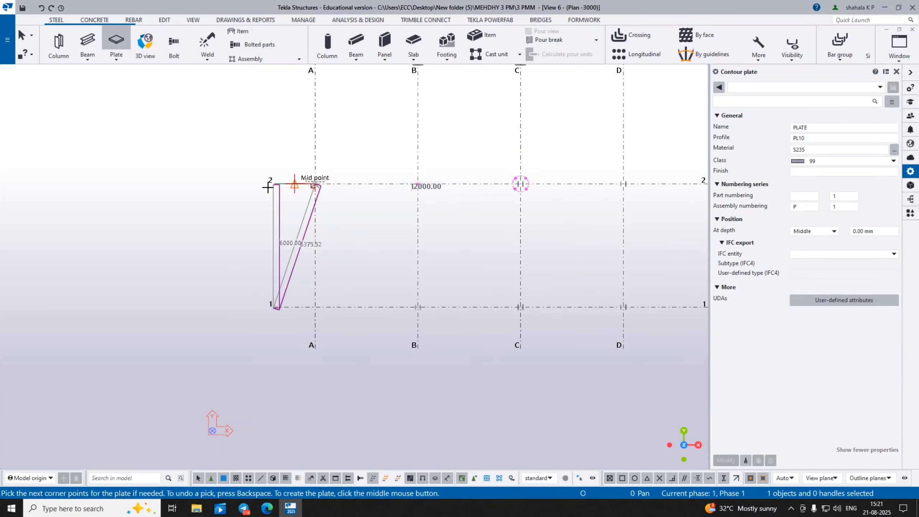
click(275, 185)
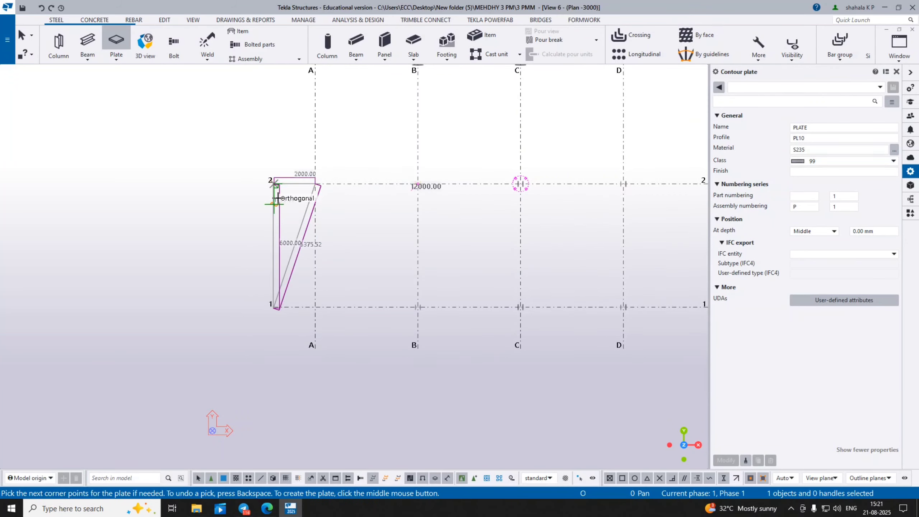
scroll(277, 197, up, 2)
middle_click(284, 209)
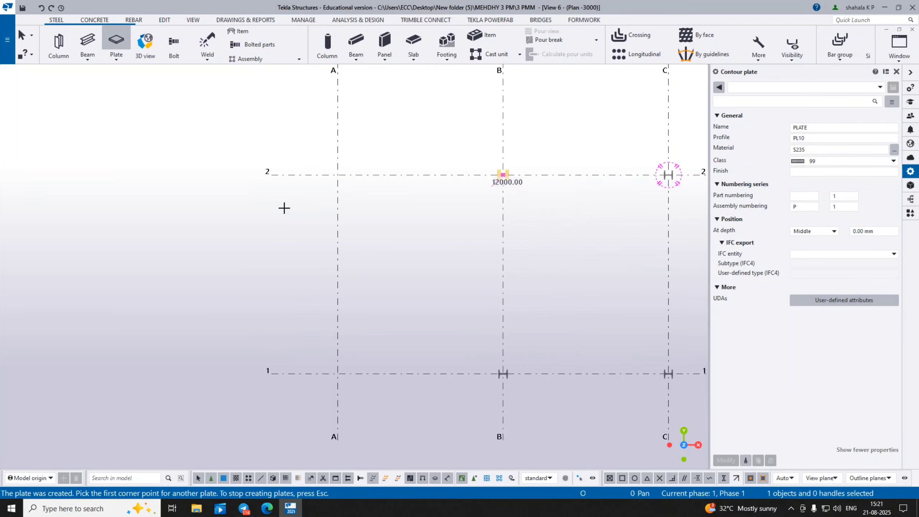
Create another contour plate picking the west end of grid line 2, the west end of grid line 1 and intersection A-2.
click(103, 62)
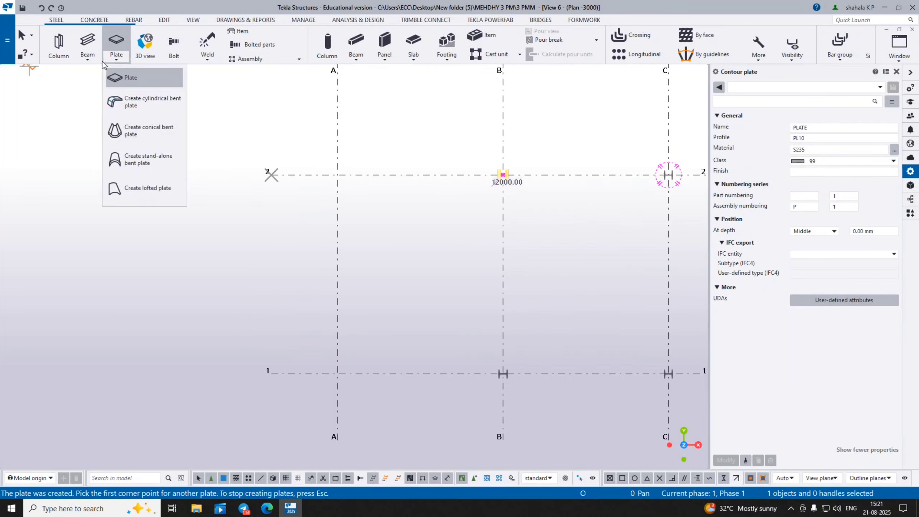
click(113, 78)
click(272, 175)
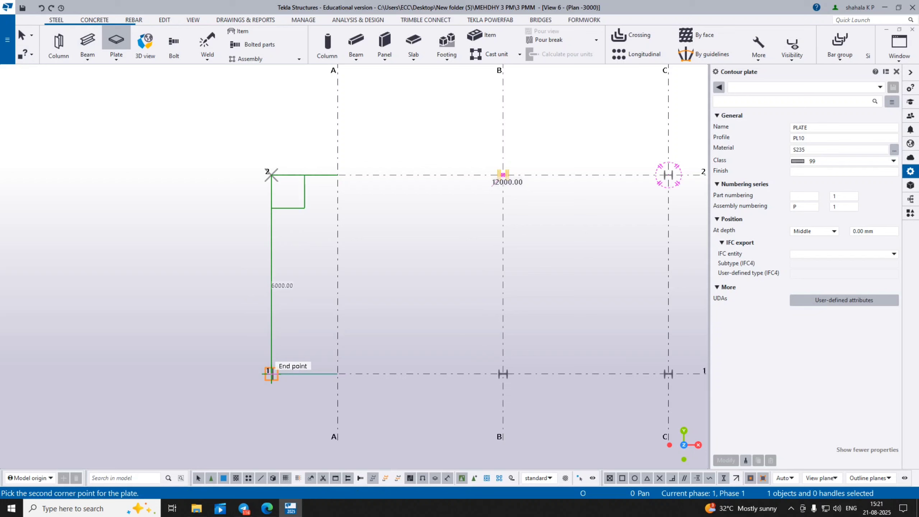
click(272, 374)
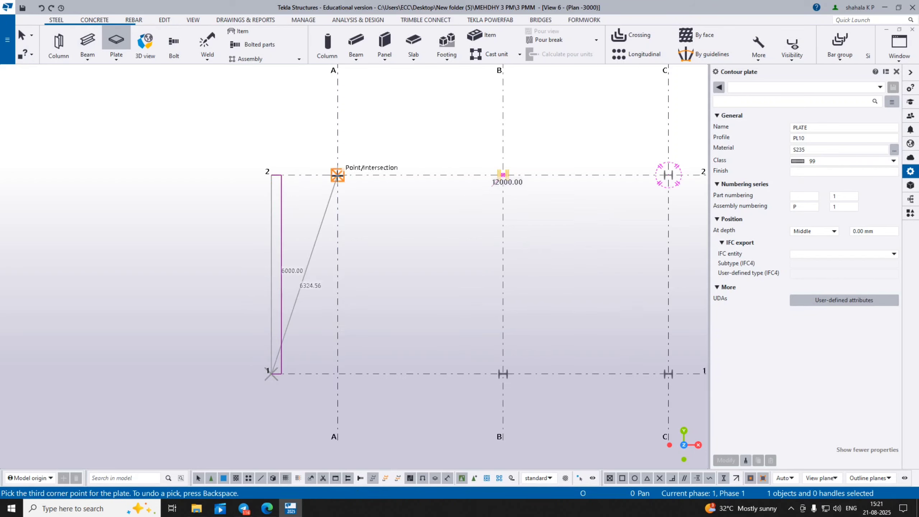
click(337, 175)
scroll(267, 175, up, 5)
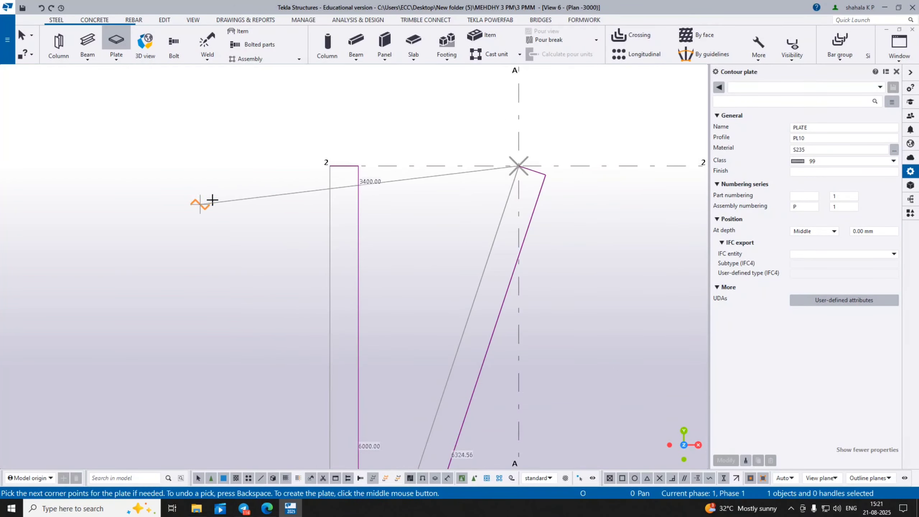
middle_click(326, 165)
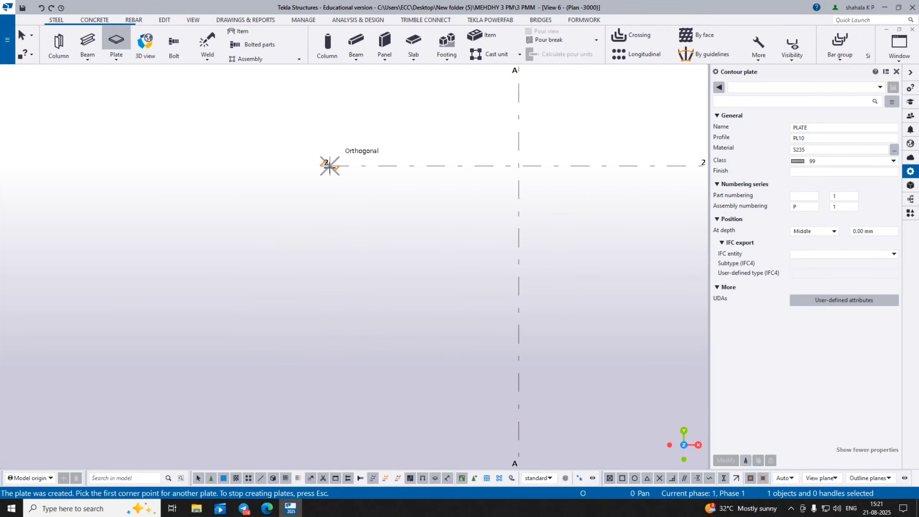
Inspect the columns and plates in the 3D view, then return to the plan view.
scroll(326, 170, down, 5)
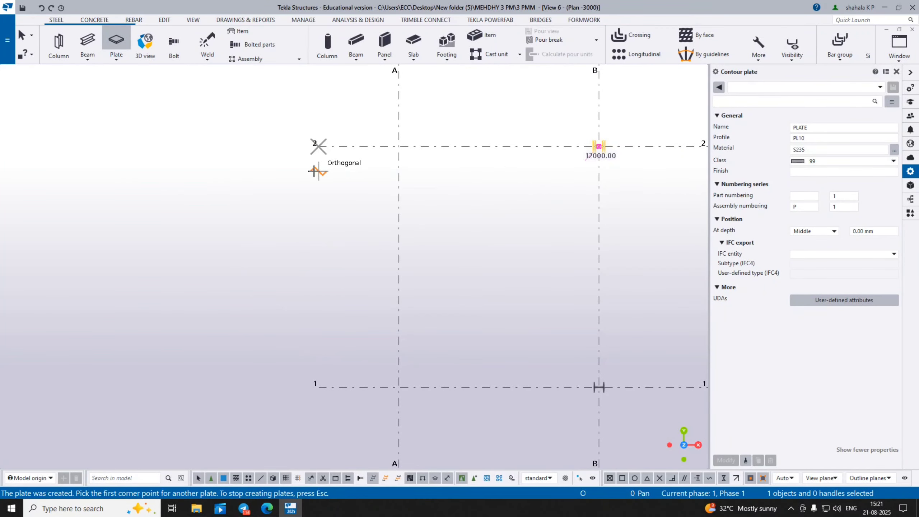
key(ctrl+p)
scroll(313, 170, up, 3)
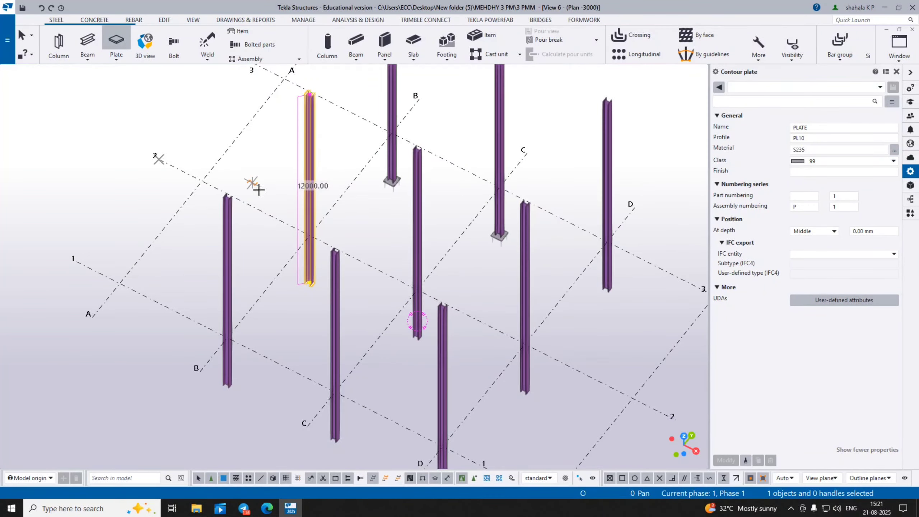
scroll(351, 204, up, 4)
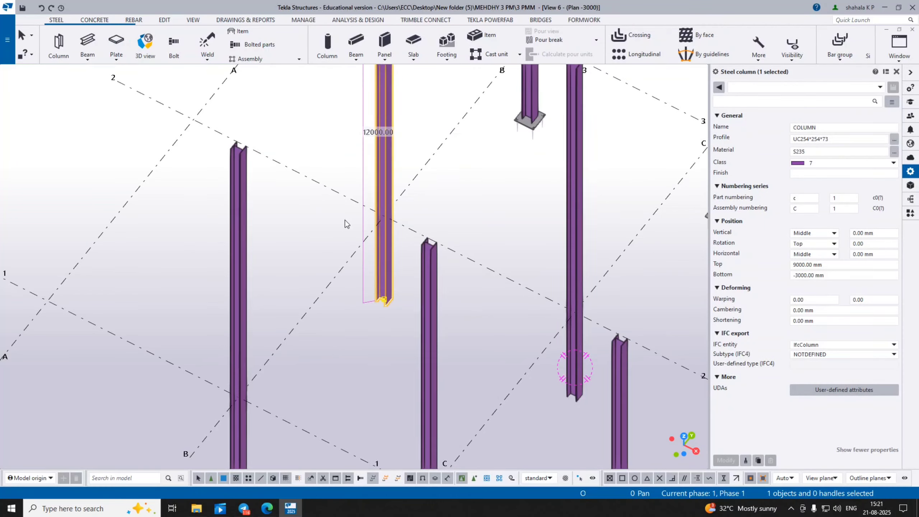
scroll(328, 205, down, 5)
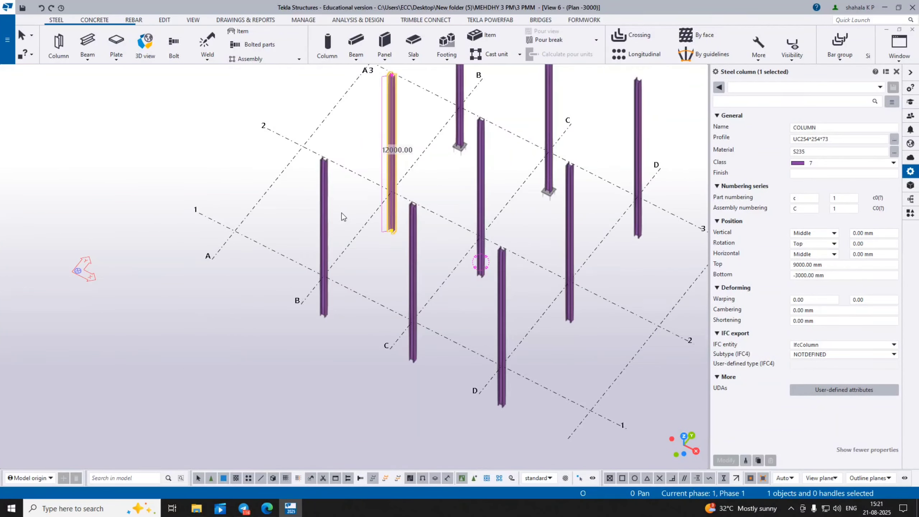
scroll(397, 202, up, 3)
key(ctrl+p)
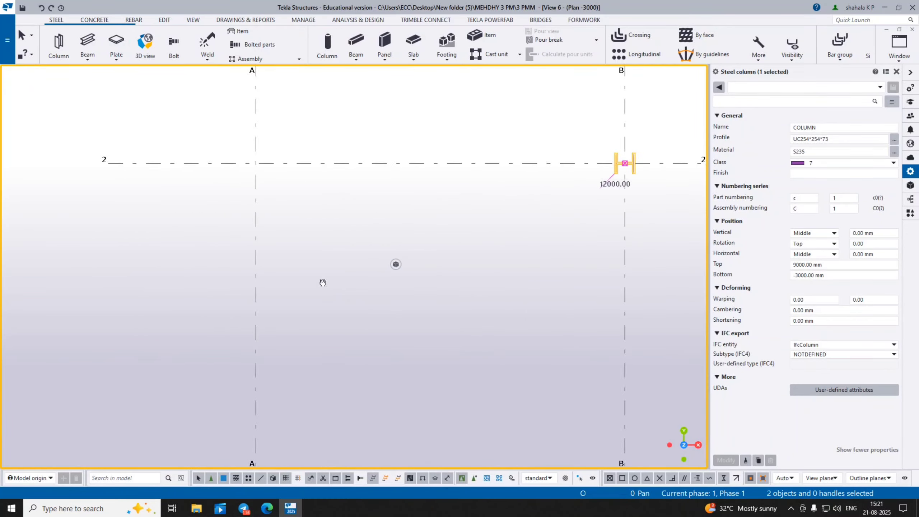
Create a contour plate with corners at the west end of grid line 2, intersection A-2 and a point near grid line 1.
click(116, 55)
click(119, 78)
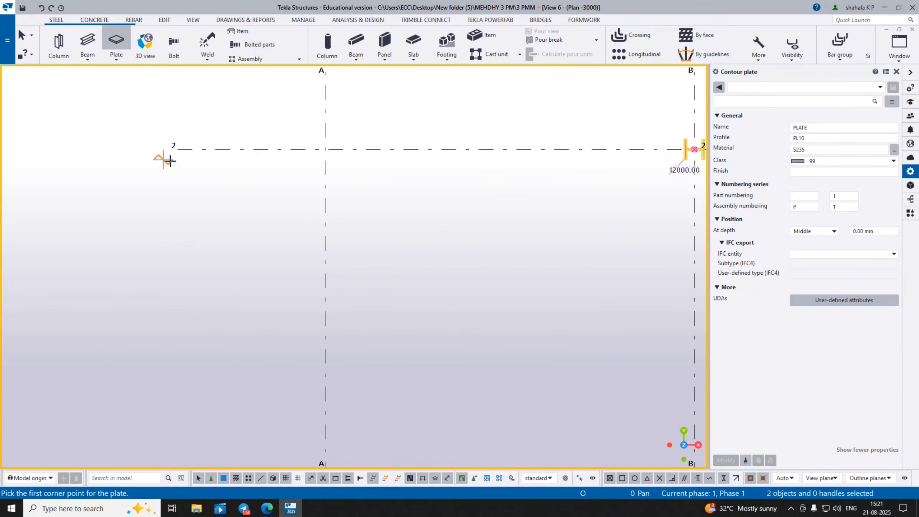
scroll(166, 150, up, 3)
click(174, 143)
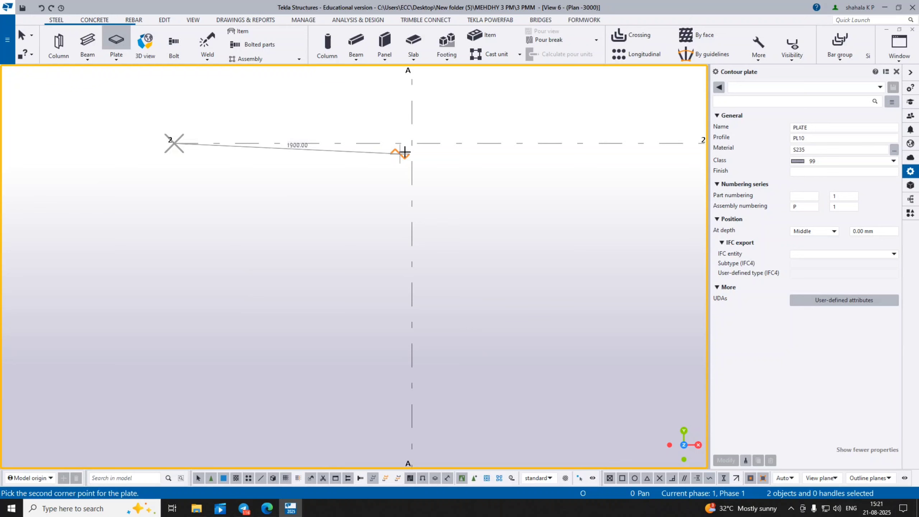
scroll(411, 143, down, 2)
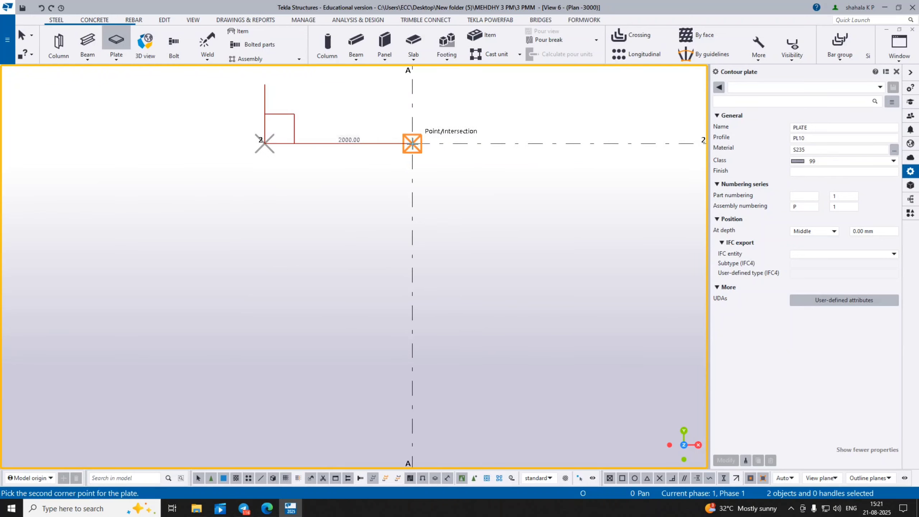
click(412, 143)
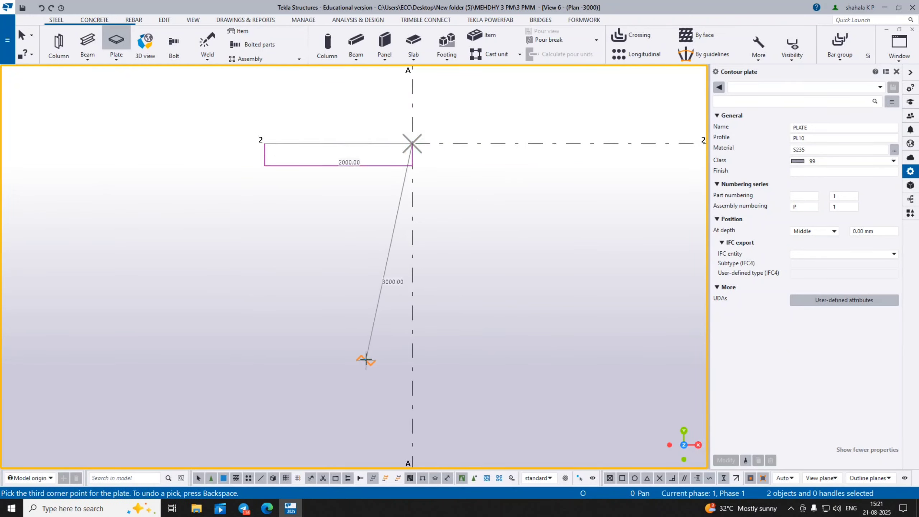
middle_drag(360, 398, 355, 273)
scroll(356, 273, down, 2)
click(301, 392)
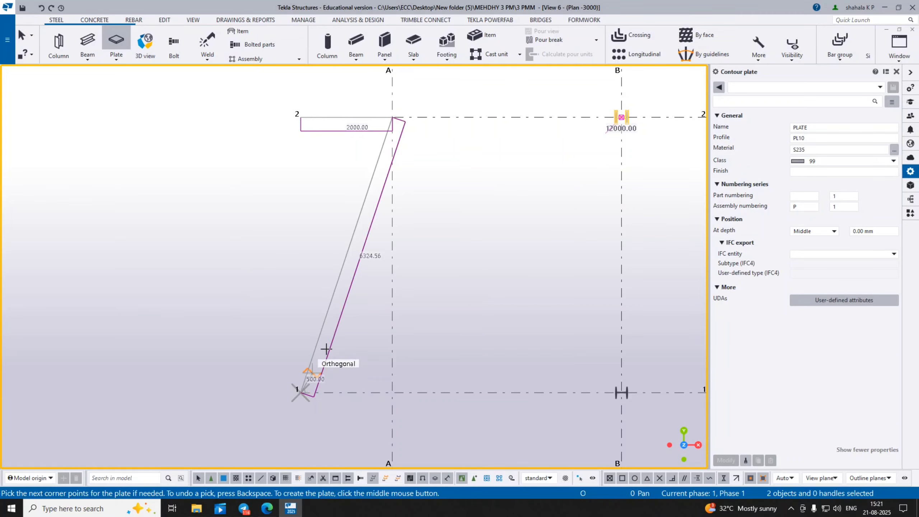
scroll(282, 137, up, 4)
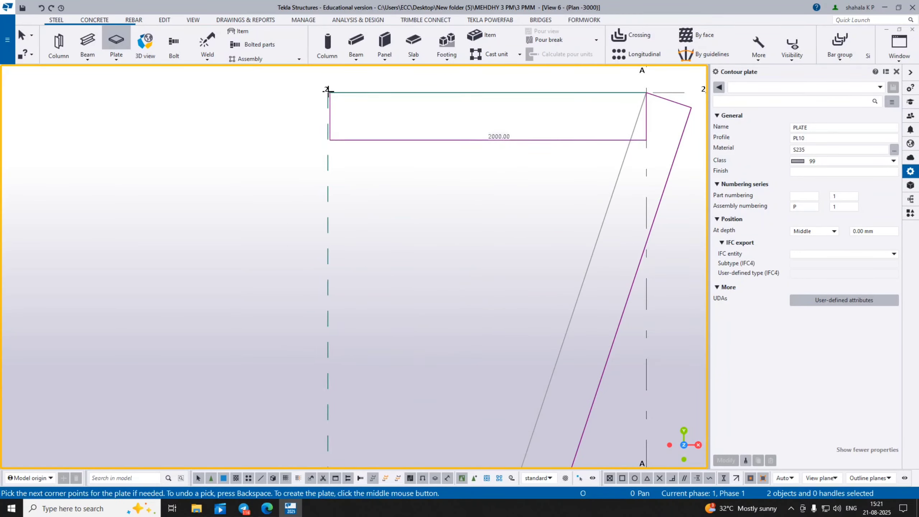
middle_click(332, 95)
scroll(332, 94, down, 5)
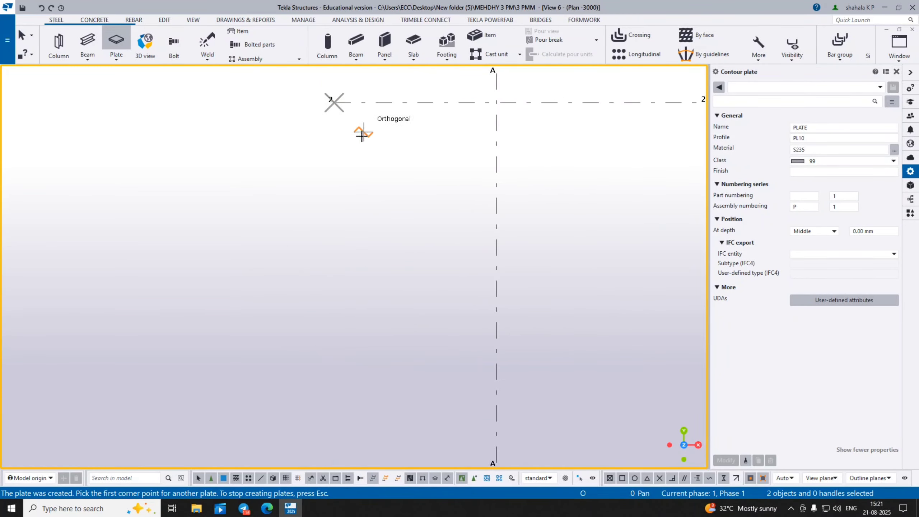
Switch to the Plan +0 view.
ctrl+middle_drag(424, 229, 440, 185)
key(ctrl+Tab)
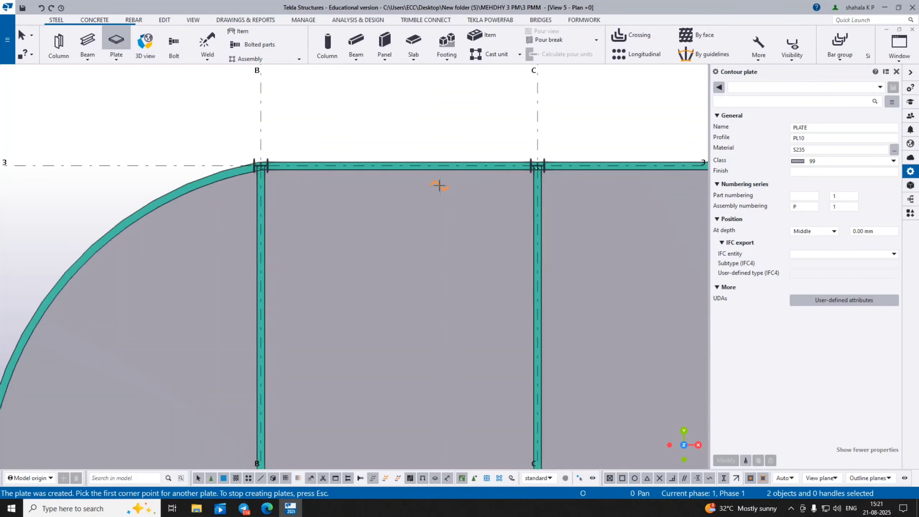
Inspect the new triangular contour plate in the 3D view, select it and switch back to the plan view.
scroll(435, 189, down, 5)
ctrl+middle_drag(425, 255, 375, 199)
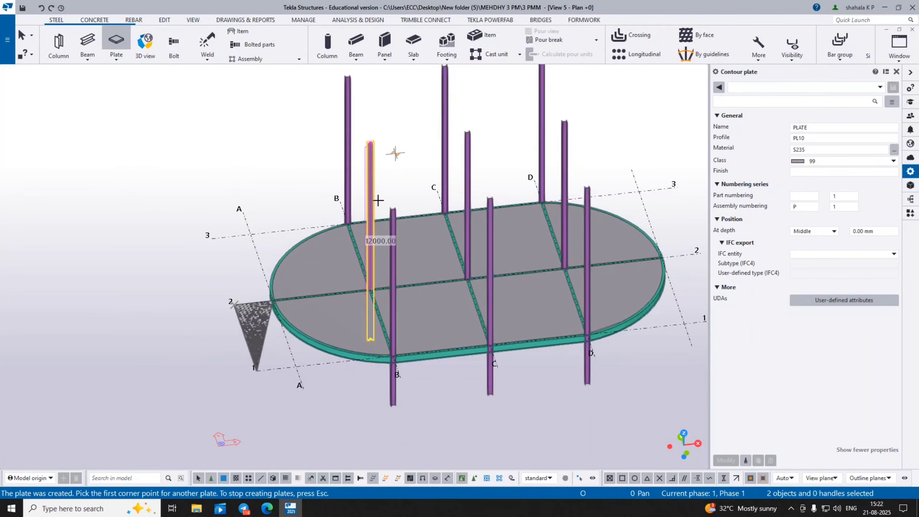
key(Escape)
scroll(217, 363, up, 3)
click(232, 354)
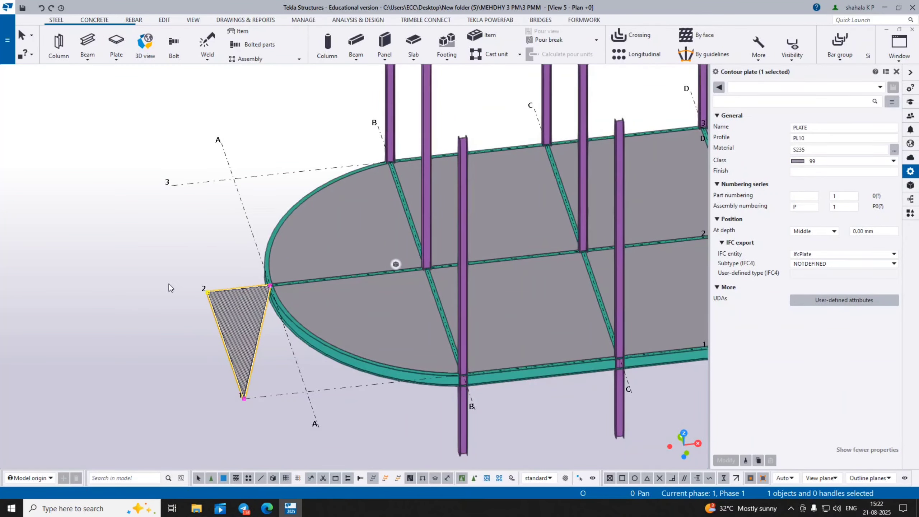
middle_drag(430, 269, 363, 266)
scroll(241, 306, up, 4)
middle_drag(241, 306, 265, 312)
click(194, 322)
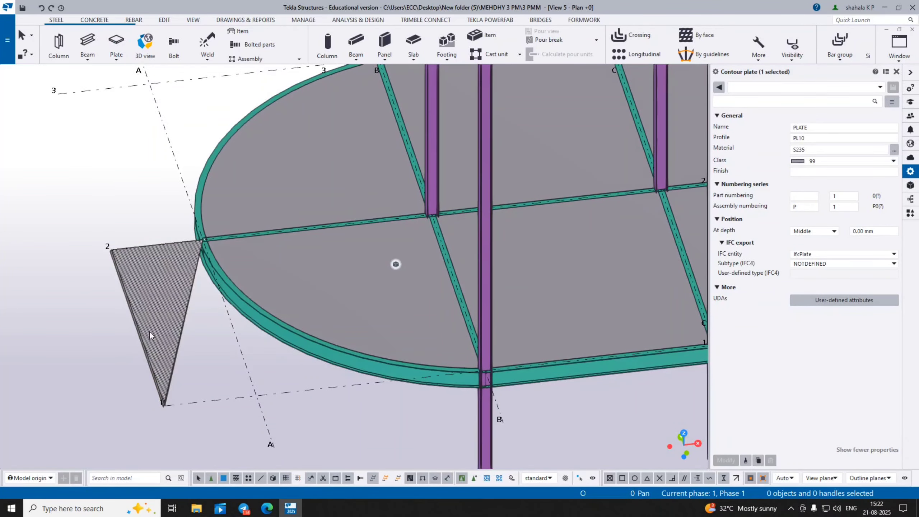
click(137, 330)
click(137, 329)
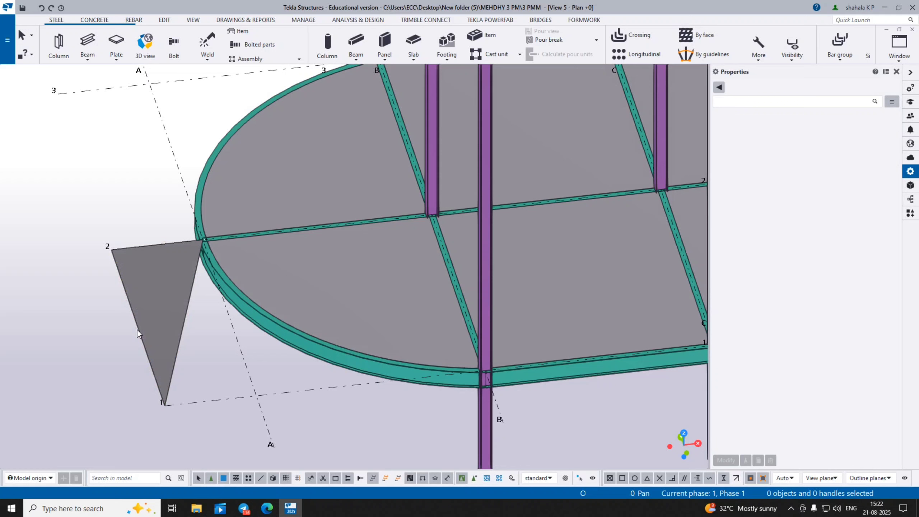
click(139, 326)
scroll(174, 313, down, 2)
scroll(176, 314, down, 1)
middle_drag(175, 314, 201, 283)
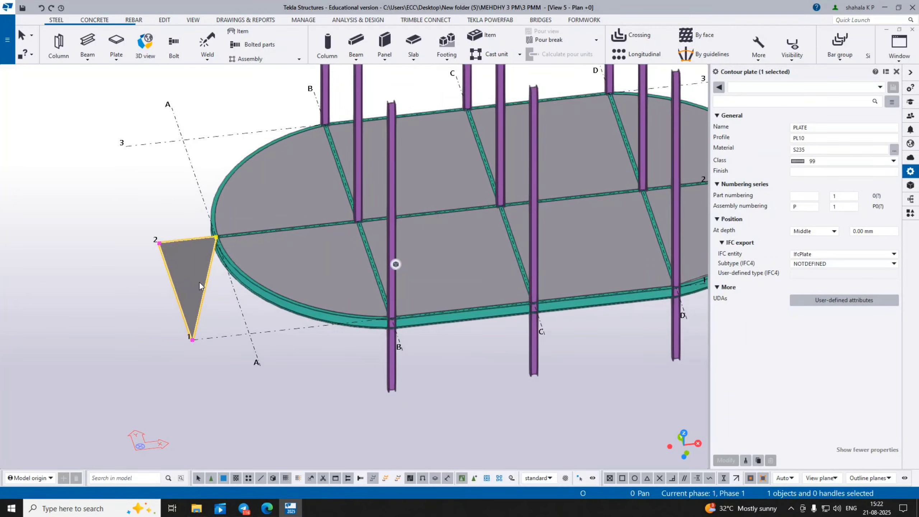
key(ctrl+p)
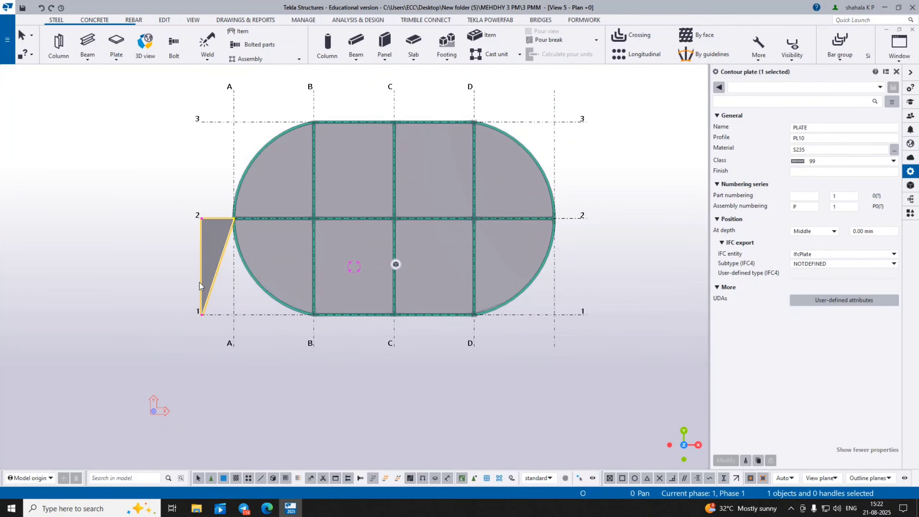
Copy-rotate the triangular plate 90 degrees around Z about a point on grid line 2 near its west end.
right_click(205, 240)
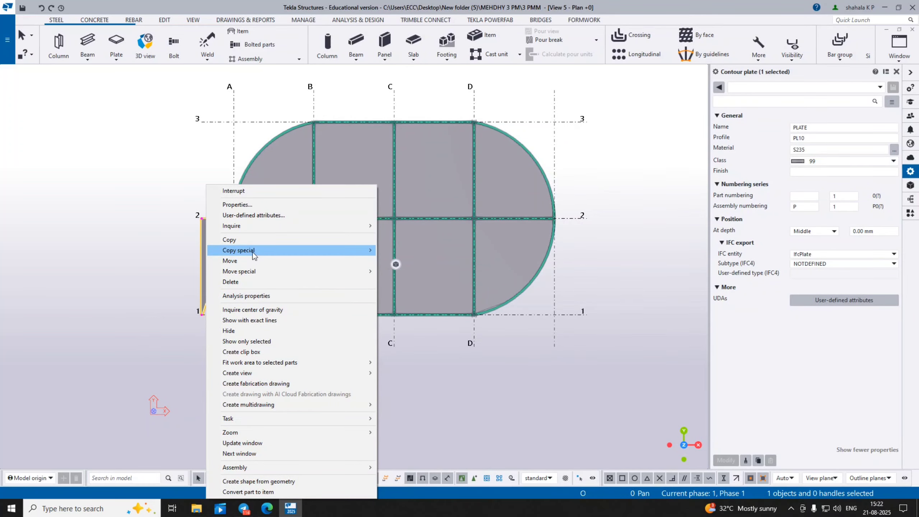
mouse_move(252, 252)
click(396, 260)
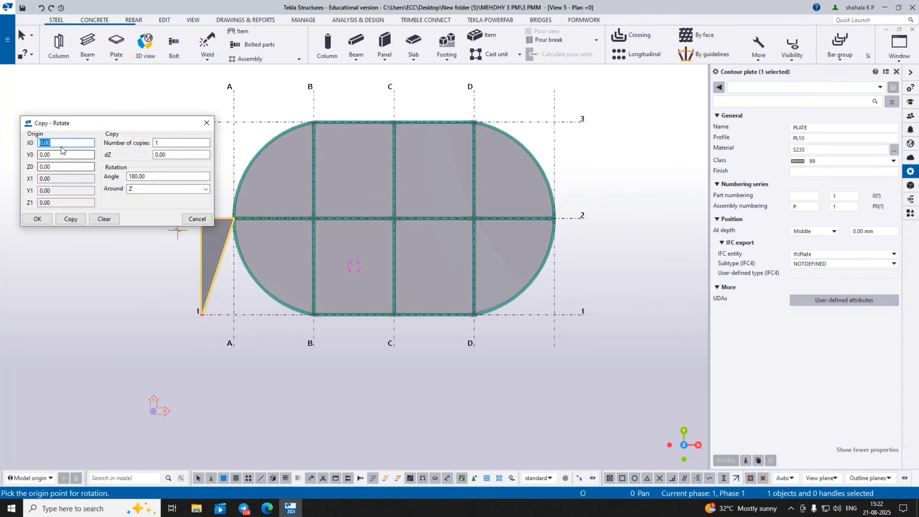
drag(100, 125, 297, 106)
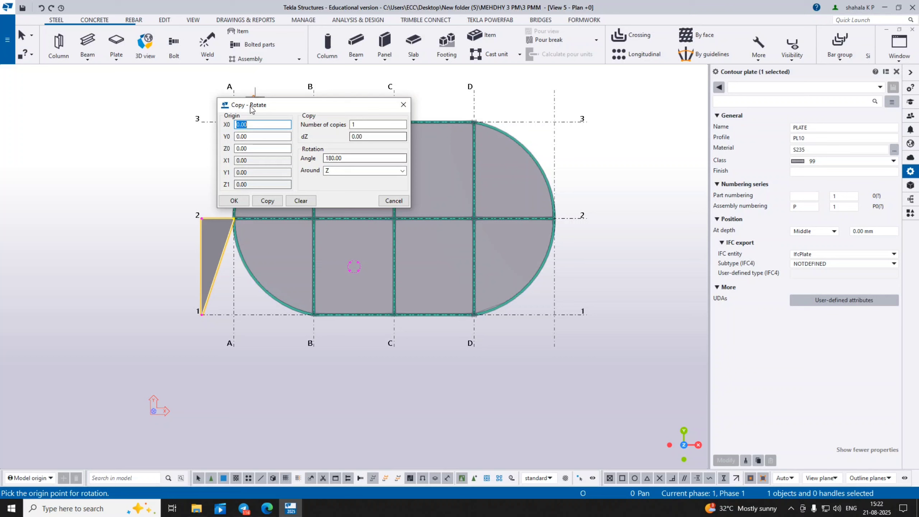
drag(281, 110, 385, 95)
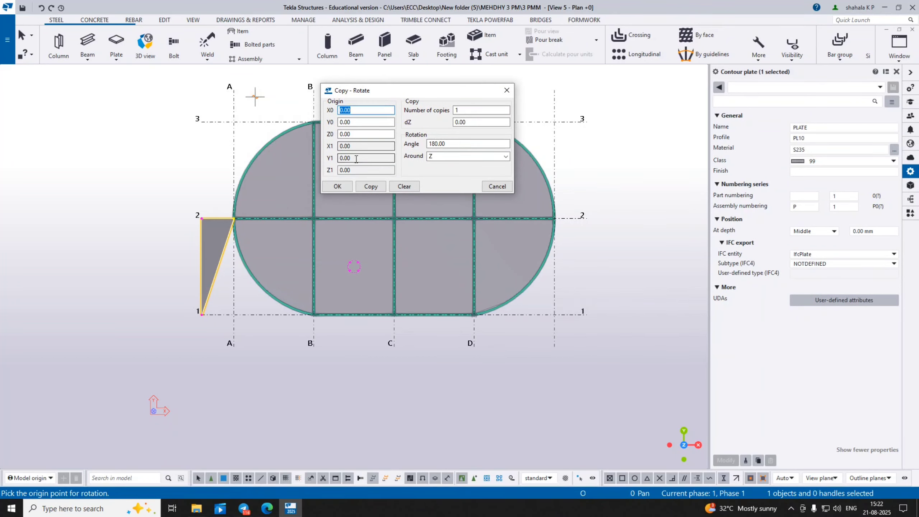
drag(493, 144, 367, 139)
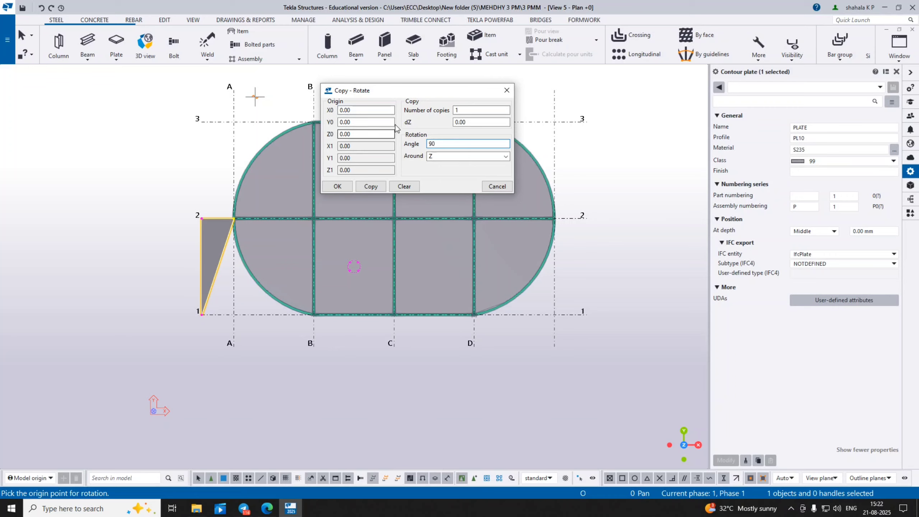
text(90)
click(461, 155)
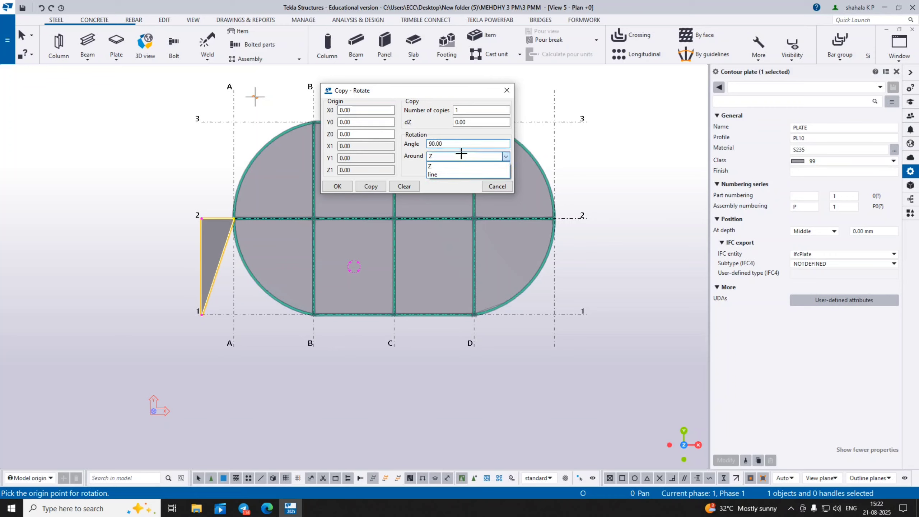
click(462, 158)
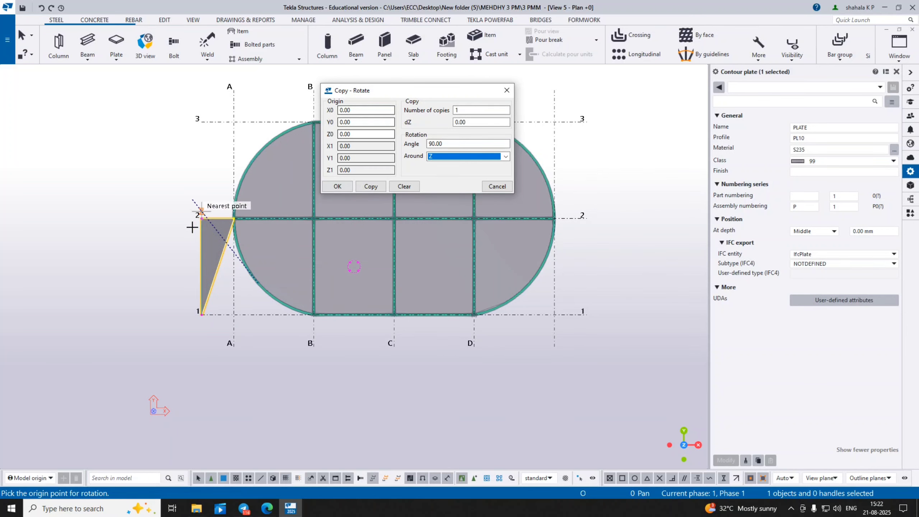
scroll(217, 210, up, 5)
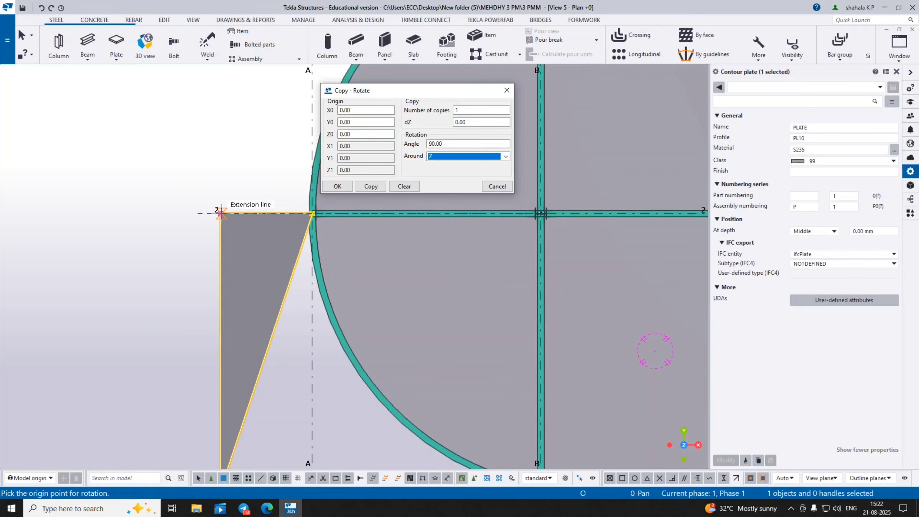
click(242, 210)
scroll(195, 274, down, 4)
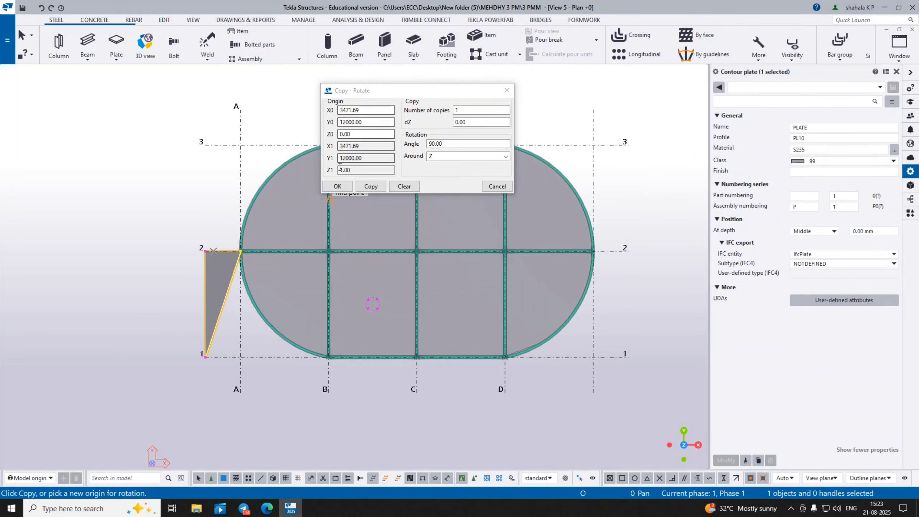
click(369, 186)
Copy-rotate the triangular plate 90 degrees around Z again, about the west end of grid line 2.
scroll(195, 249, up, 4)
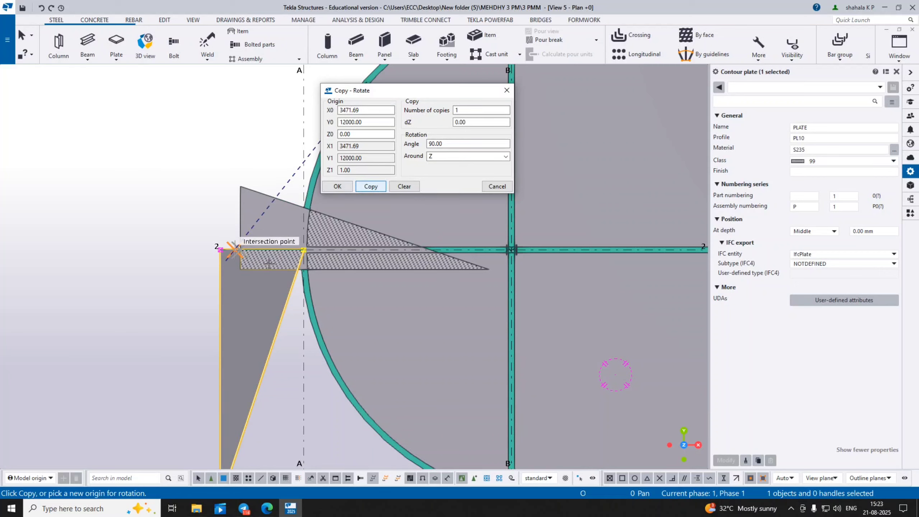
key(Escape)
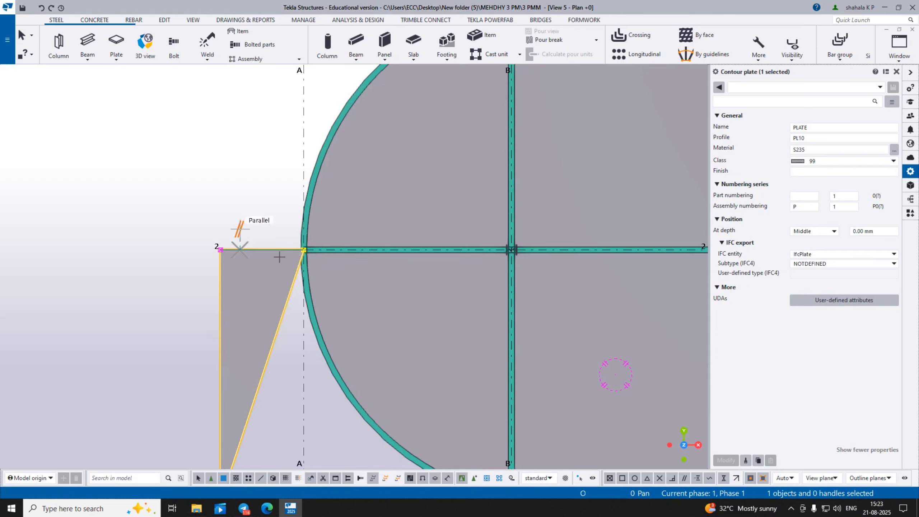
scroll(281, 248, down, 2)
right_click(277, 281)
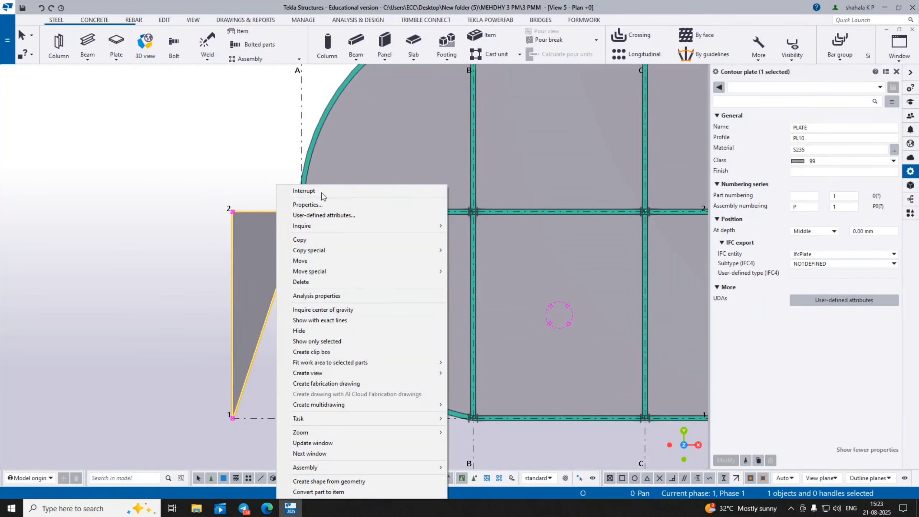
mouse_move(439, 250)
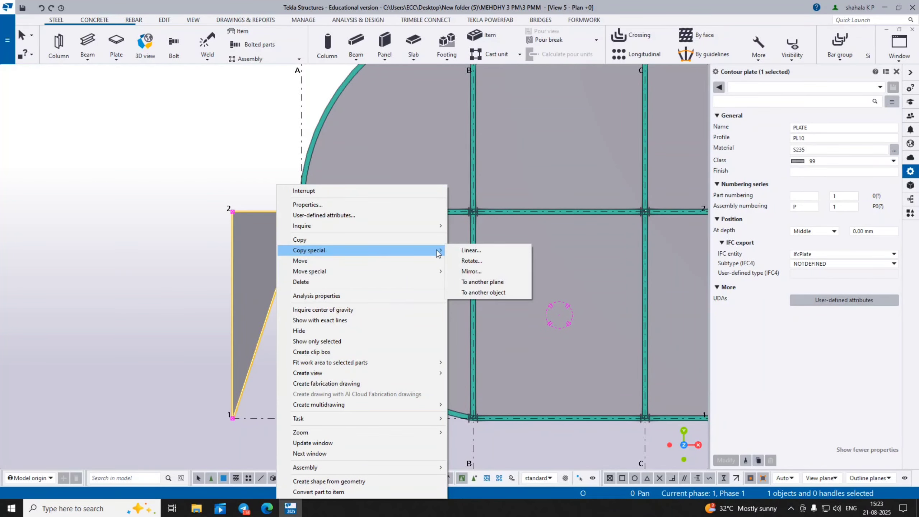
click(512, 261)
scroll(290, 185, up, 2)
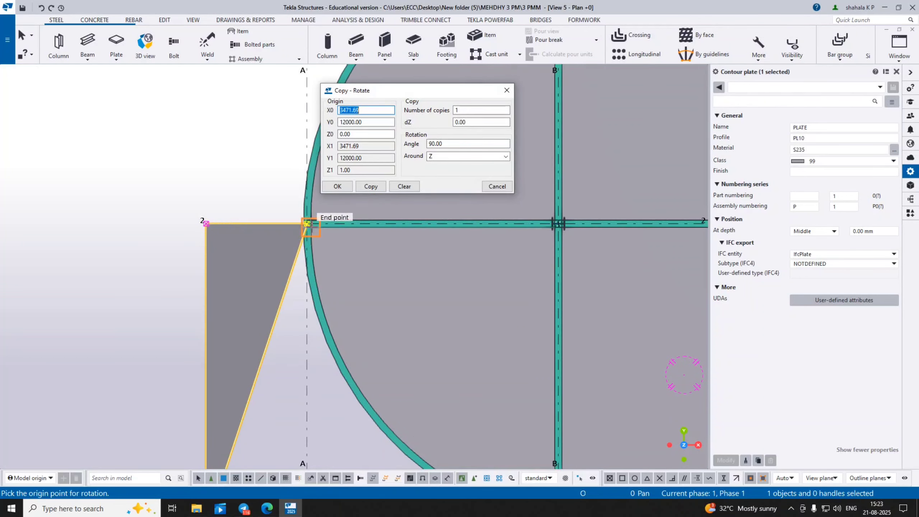
click(205, 223)
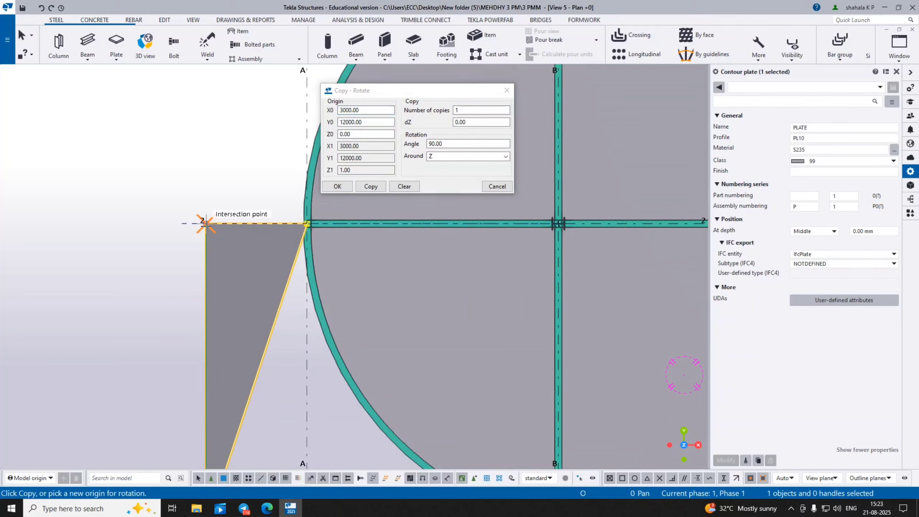
click(367, 186)
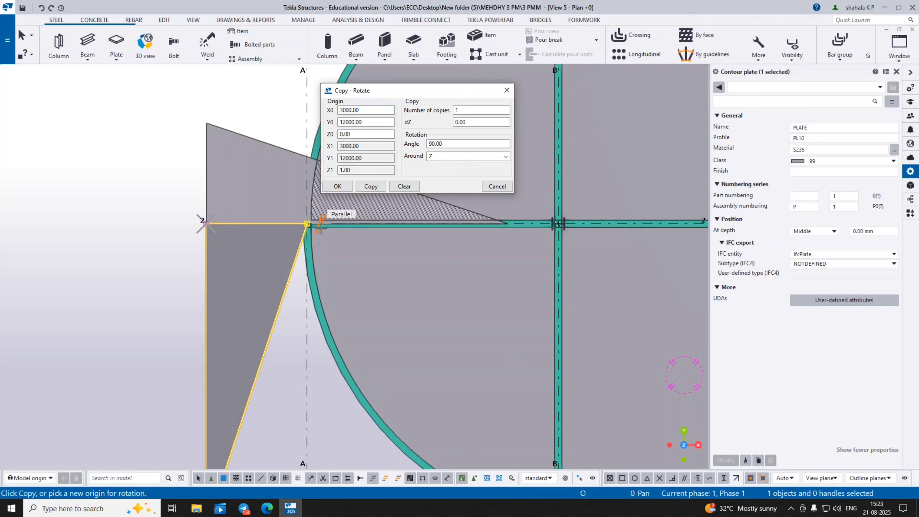
Delete the rotated copy of the triangular plate.
scroll(303, 213, down, 2)
scroll(236, 148, down, 3)
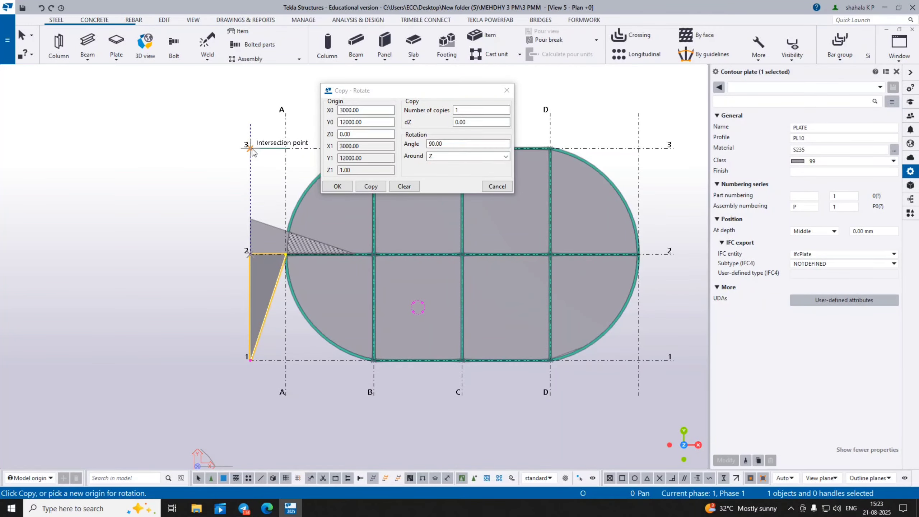
click(249, 147)
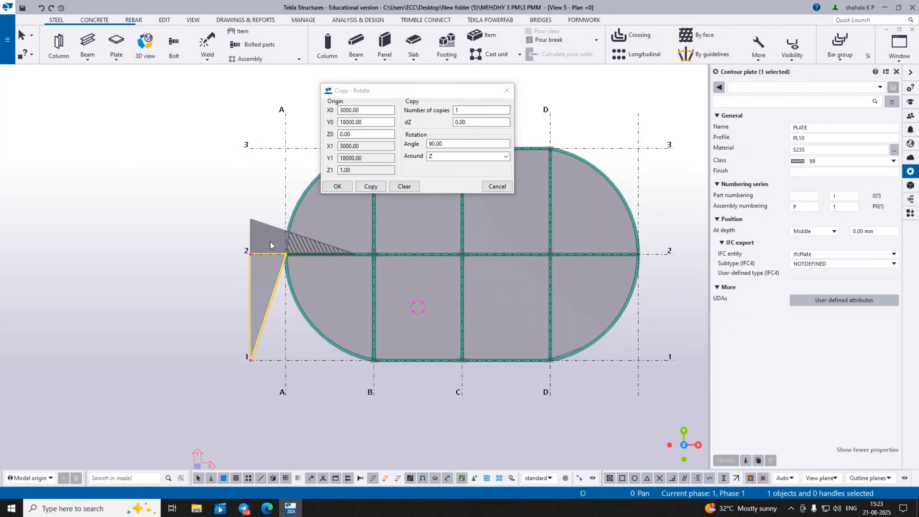
click(265, 227)
key(Delete)
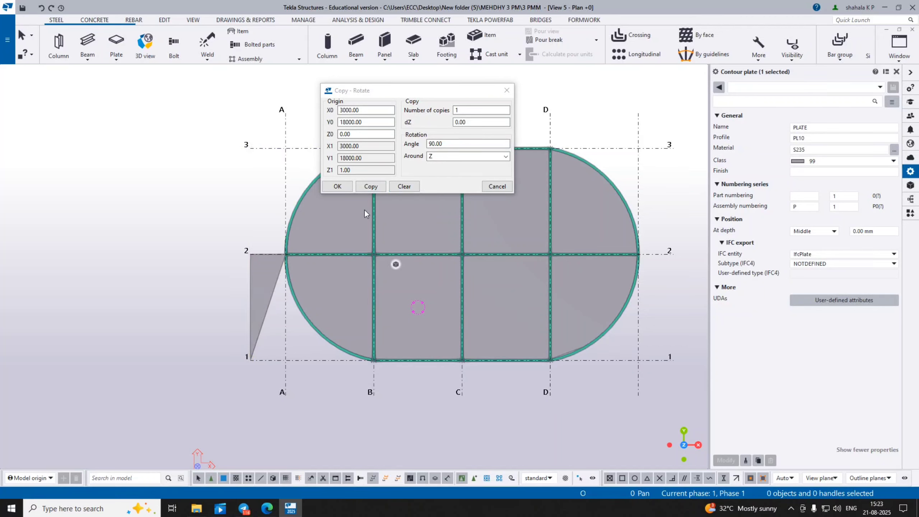
Copy-rotate the triangular plate 90 degrees around Z about the west end of grid line 3.
click(254, 261)
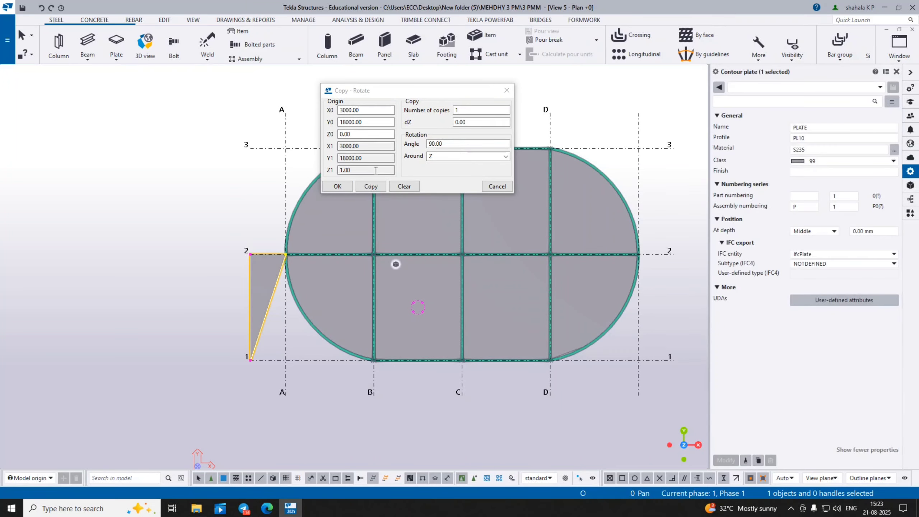
click(506, 90)
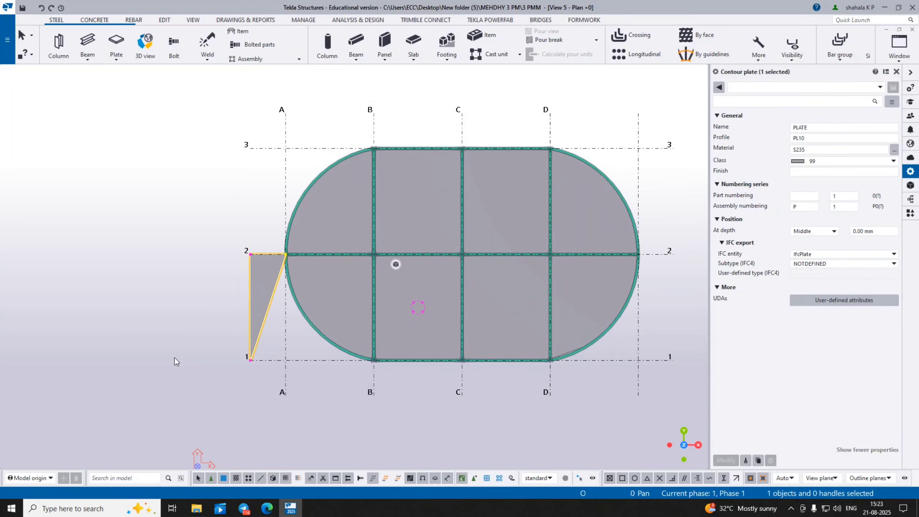
right_click(254, 289)
mouse_move(333, 253)
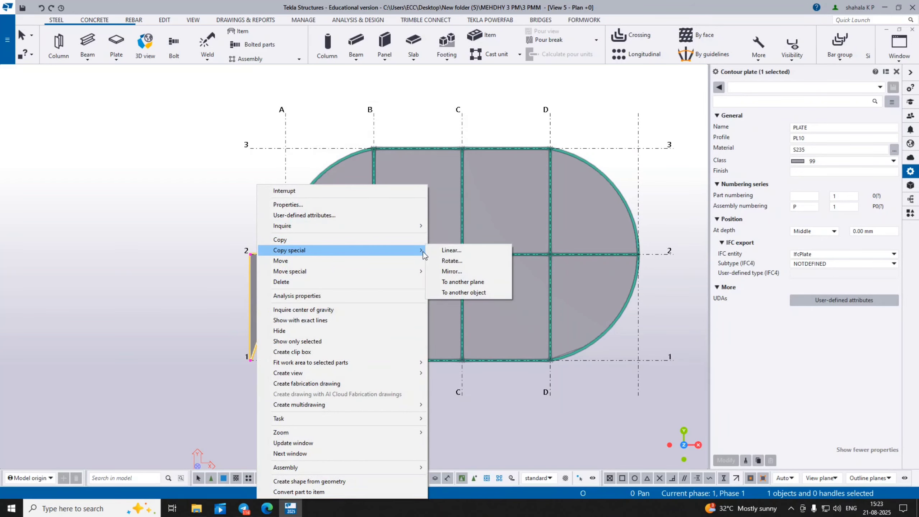
click(450, 261)
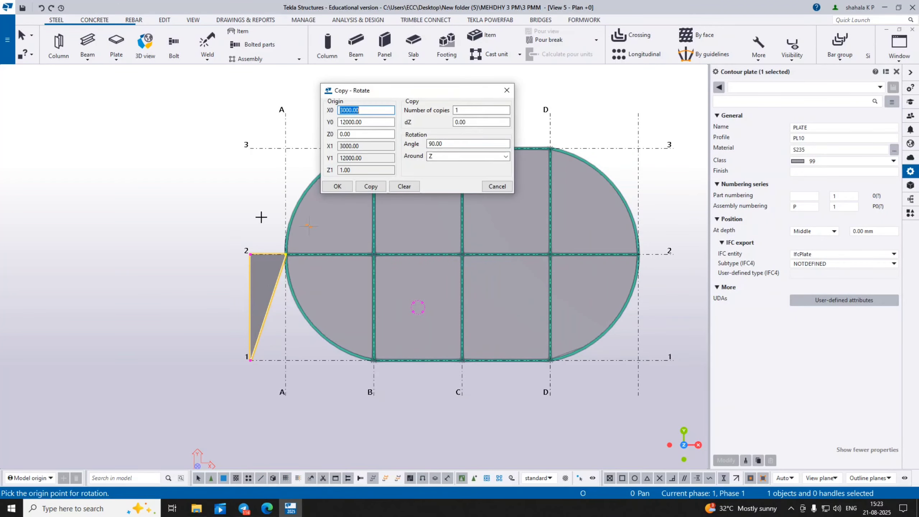
click(250, 148)
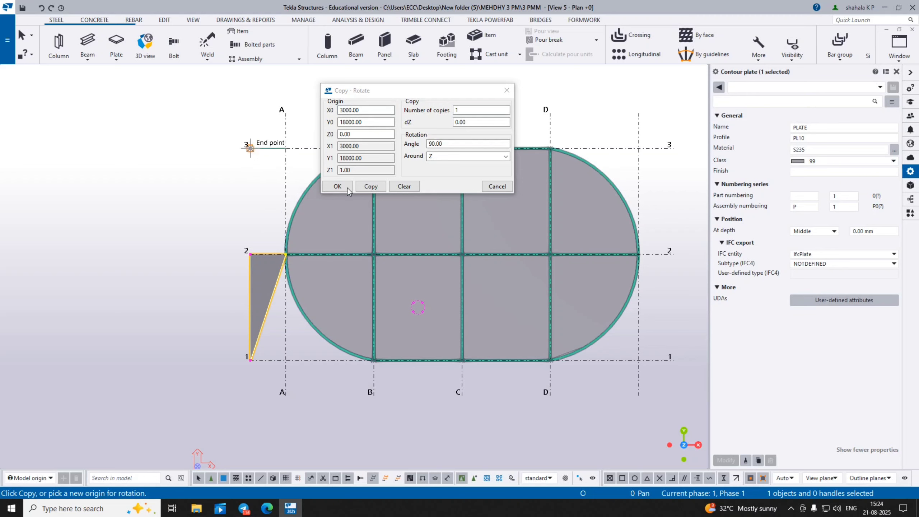
click(365, 185)
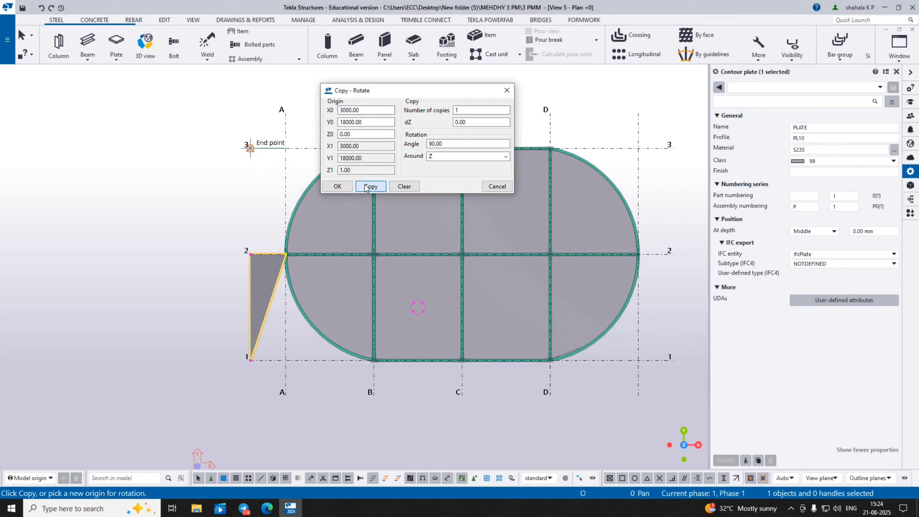
Copy-rotate the triangular plate 180 degrees around Z about the west end of grid line 3, expanding the work area.
scroll(229, 258, down, 3)
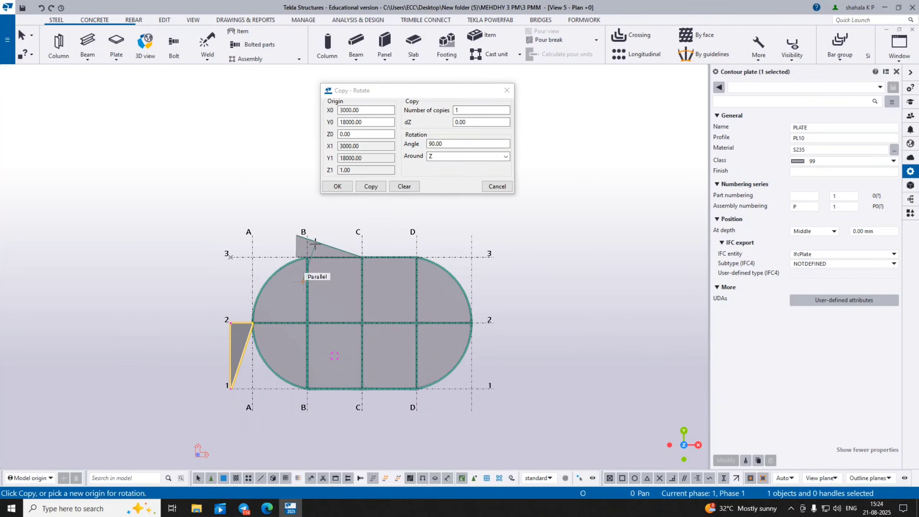
click(231, 257)
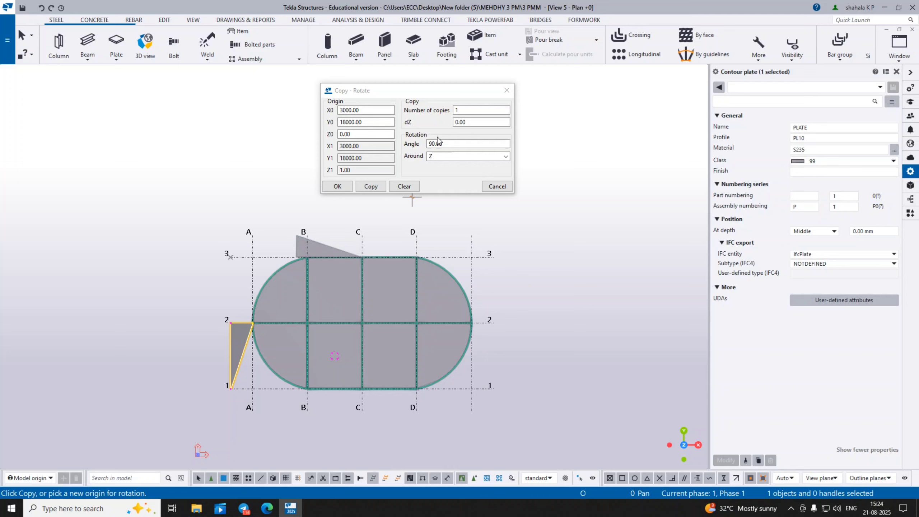
drag(443, 143, 413, 143)
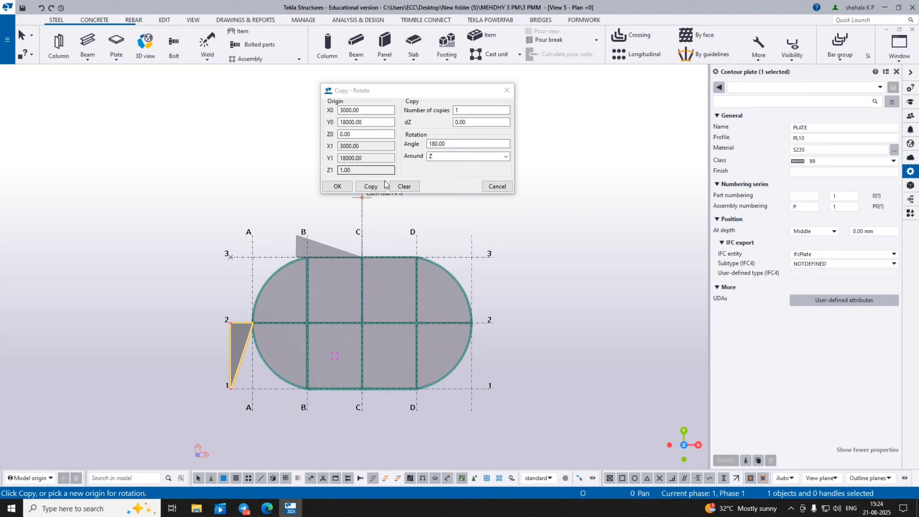
click(371, 186)
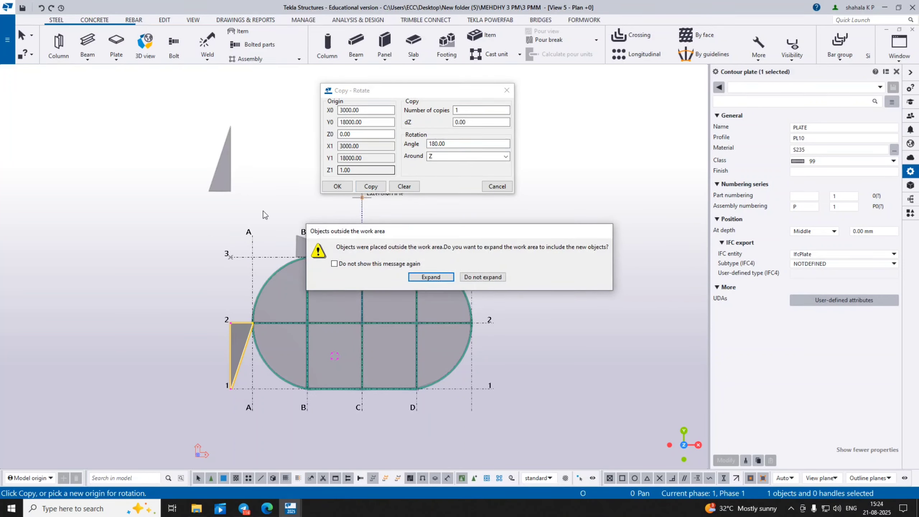
click(443, 277)
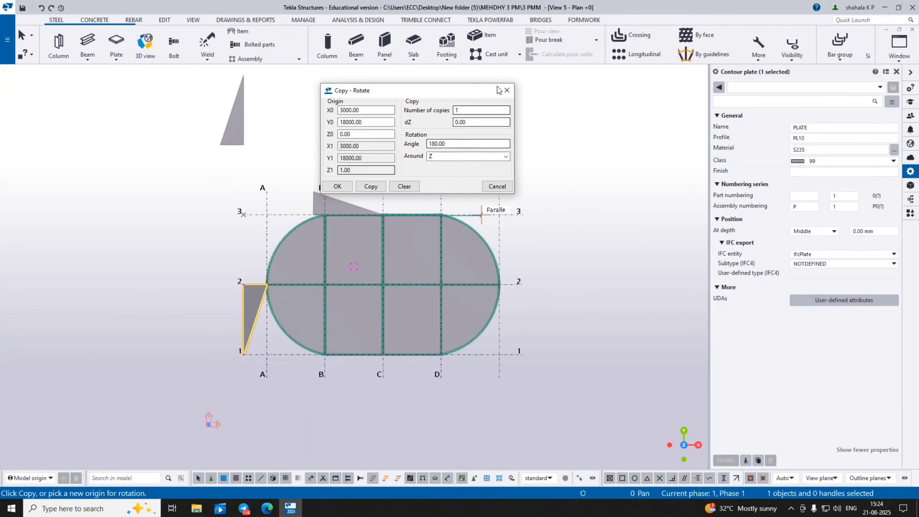
click(506, 89)
Delete the rotated copies of the triangular plate above grid line 3.
scroll(322, 215, up, 2)
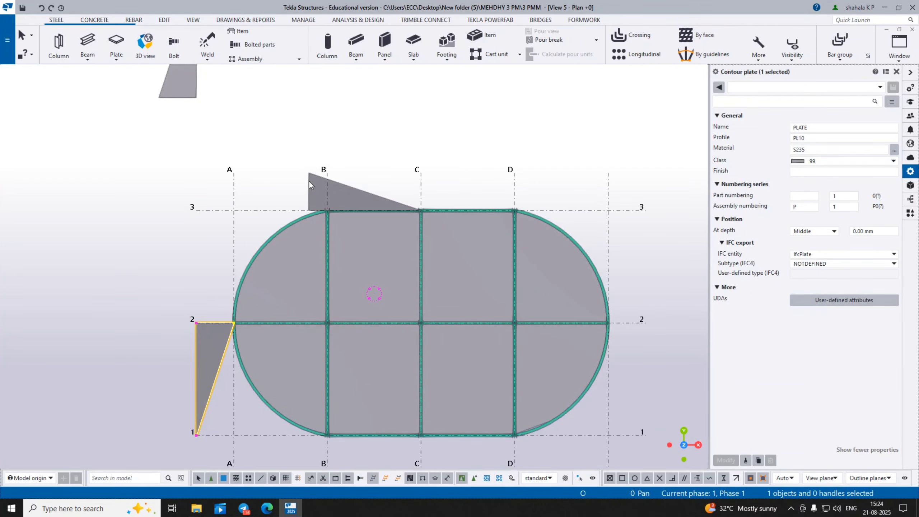
click(309, 180)
key(Delete)
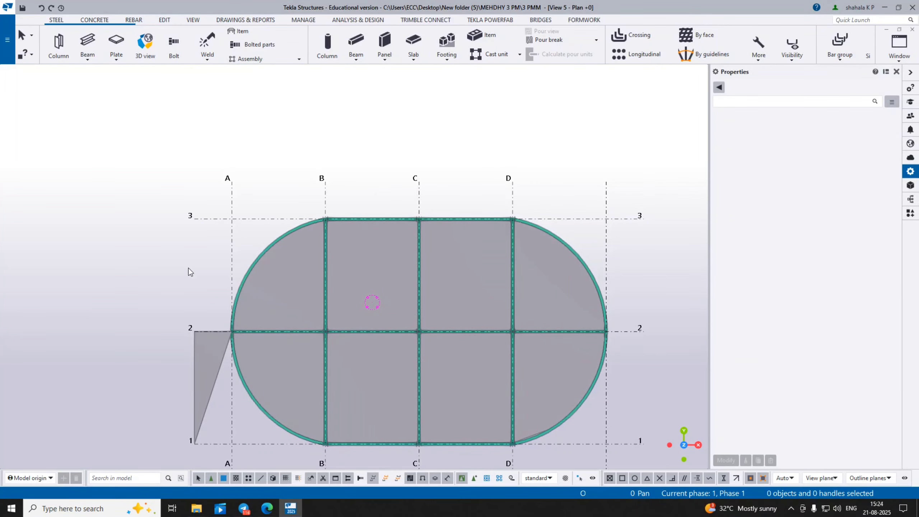
click(198, 340)
right_click(198, 339)
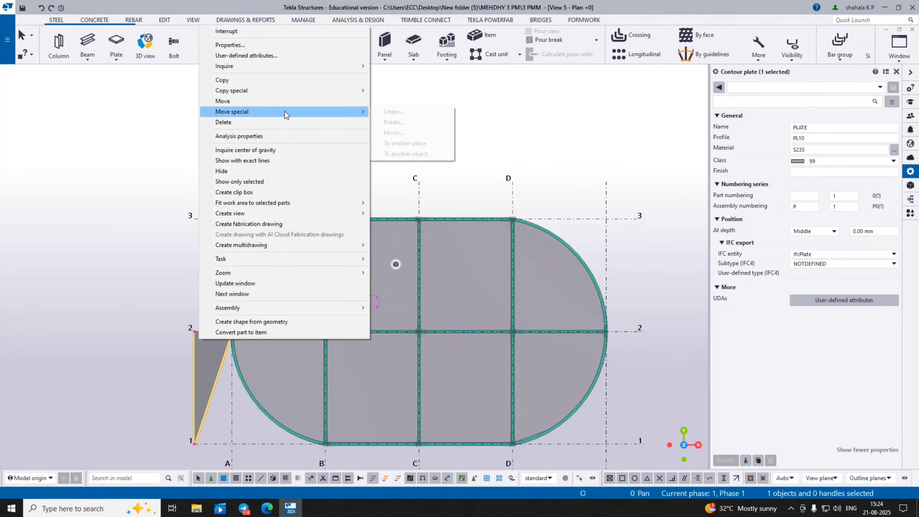
mouse_move(291, 93)
click(393, 111)
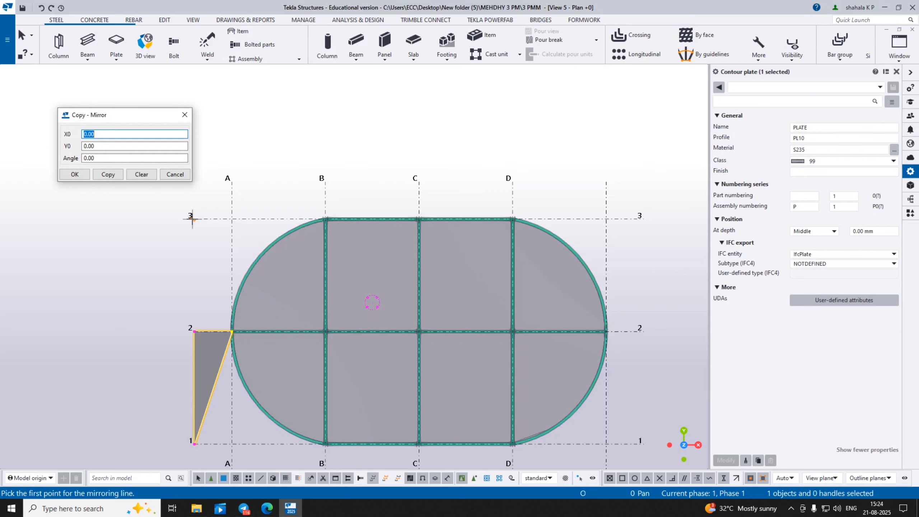
click(193, 219)
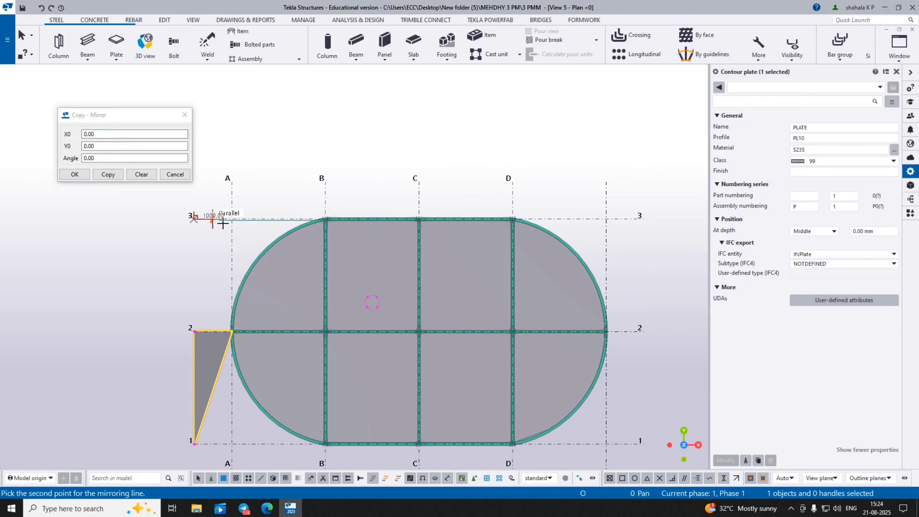
click(274, 220)
scroll(268, 222, down, 3)
click(176, 175)
Select the triangular plate and start a special copy of it.
middle_drag(241, 224, 241, 238)
key(Escape)
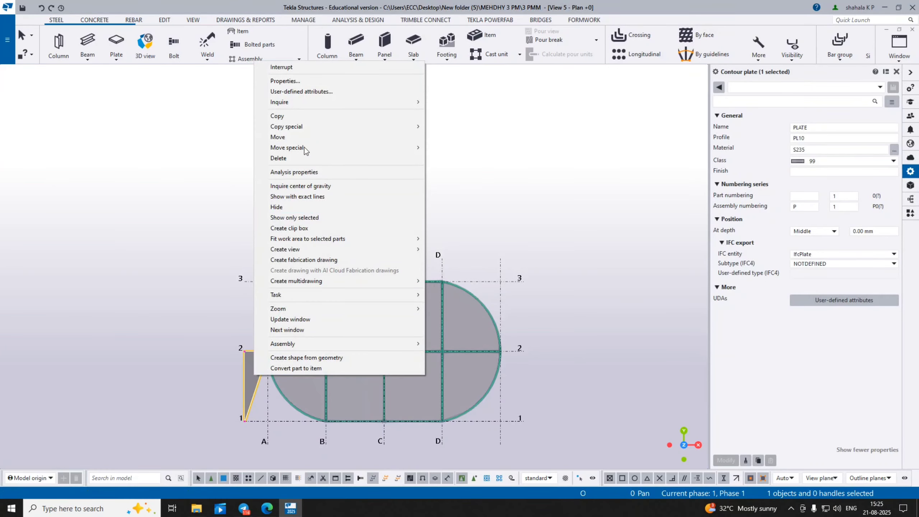
mouse_move(308, 126)
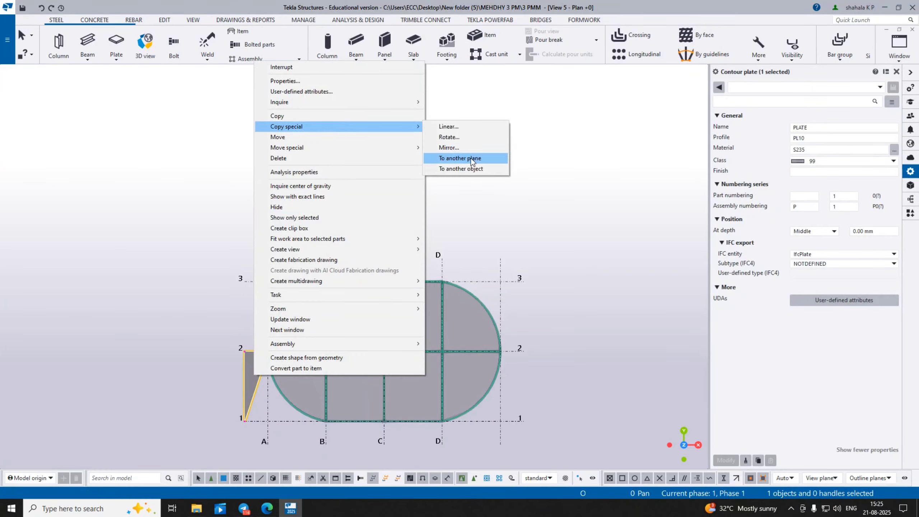